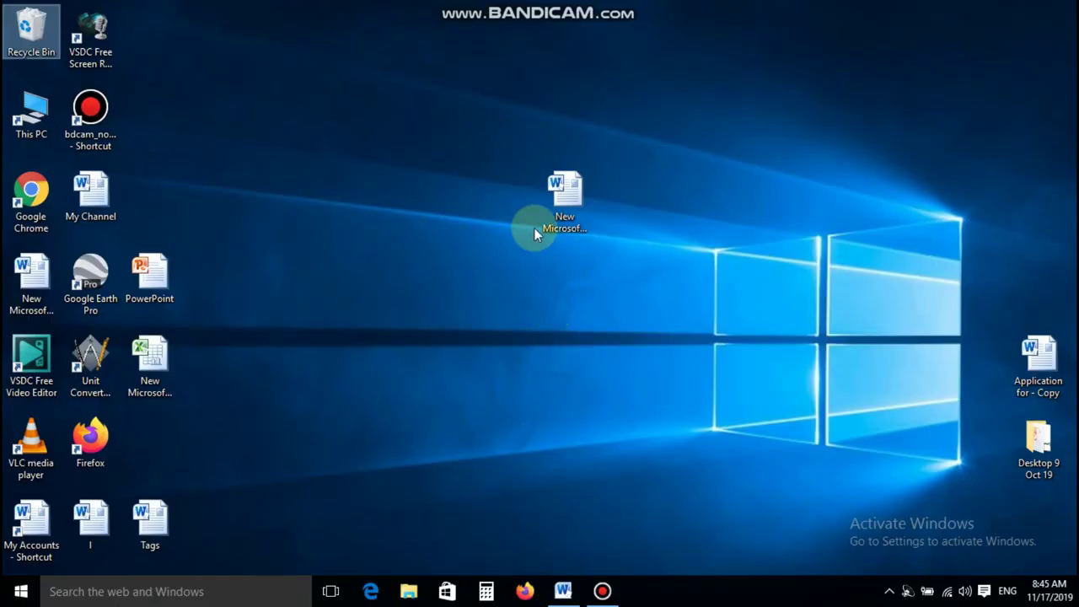
- Open 'New Microsoft Word Document (2)' from the desktop and maximize the Word window
{"action": "left_click", "coordinate": [556, 202]}
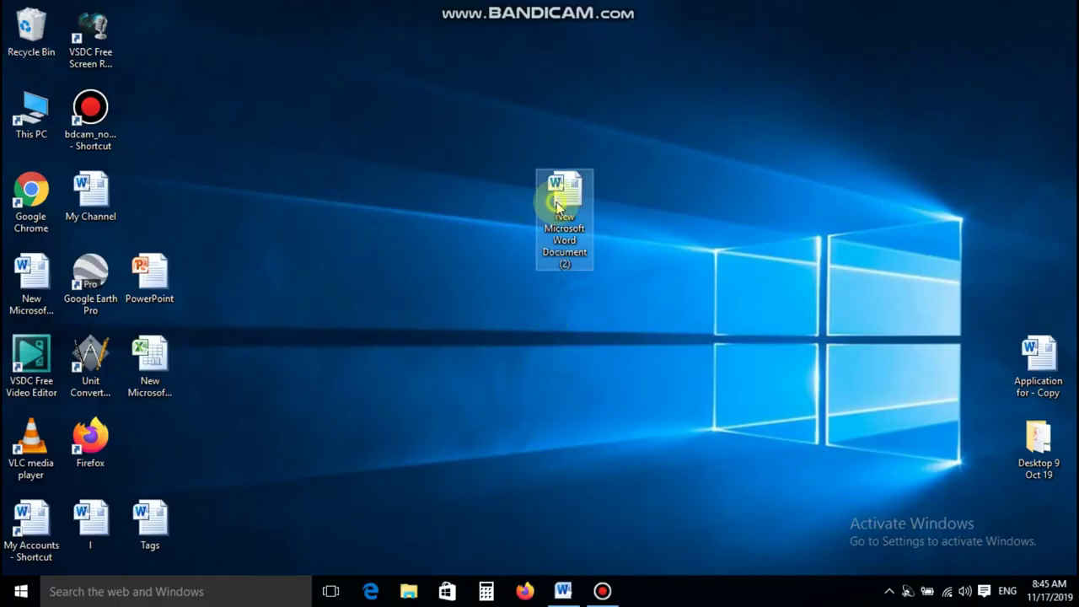
{"action": "right_click", "coordinate": [556, 201]}
{"action": "left_click", "coordinate": [582, 214]}
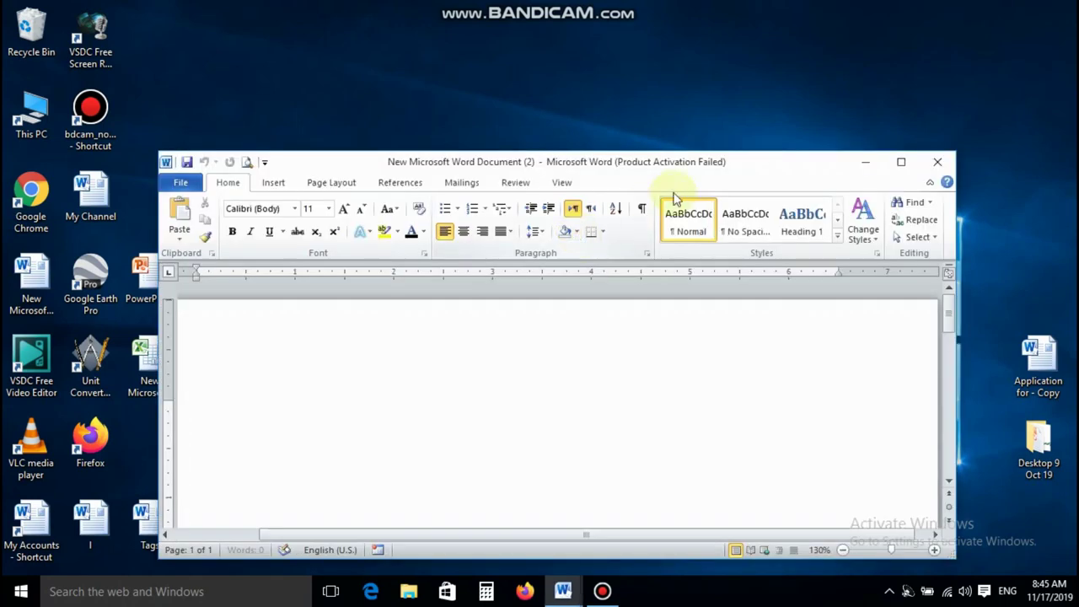
{"action": "left_click", "coordinate": [901, 161]}
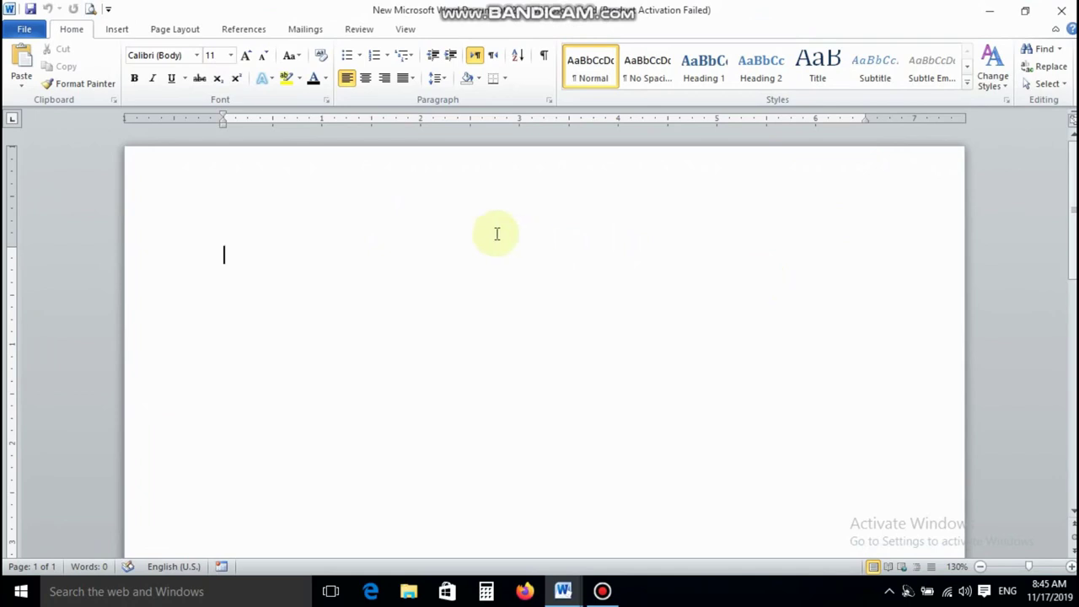
- Set the paper size to A4 (8.27" × 11.69") and zoom the page to 140%
{"action": "left_click", "coordinate": [175, 31]}
{"action": "left_click", "coordinate": [341, 101]}
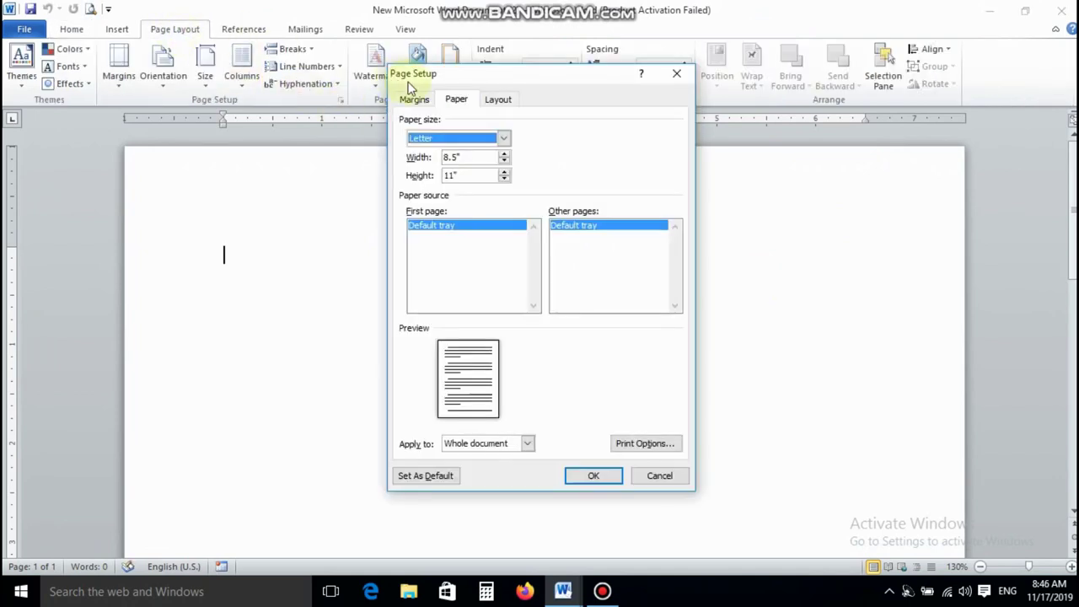
{"action": "left_click", "coordinate": [458, 137]}
{"action": "left_click", "coordinate": [410, 183]}
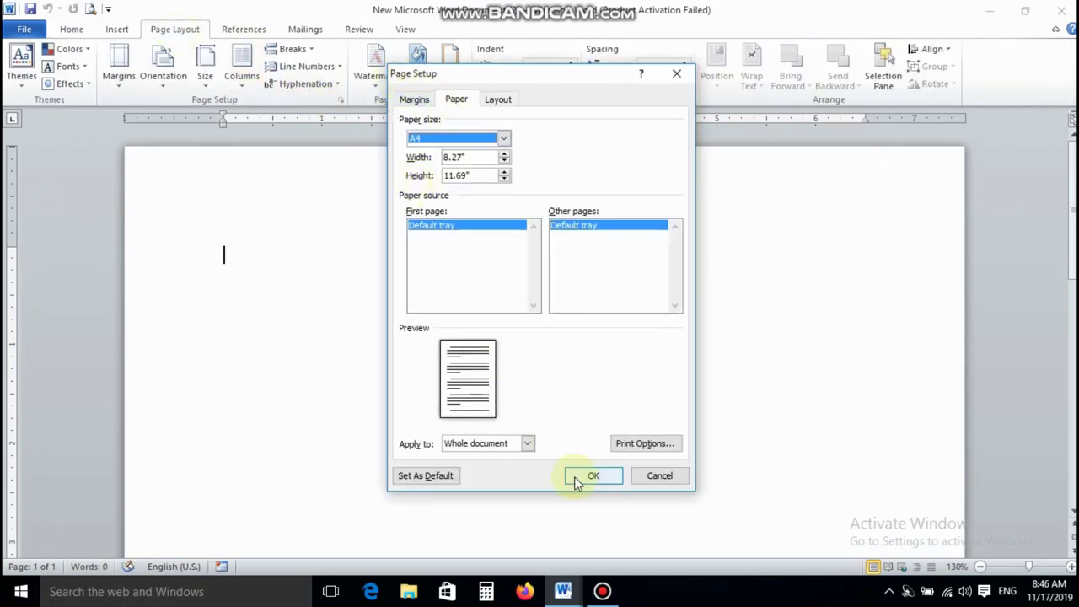
{"action": "left_click", "coordinate": [579, 475]}
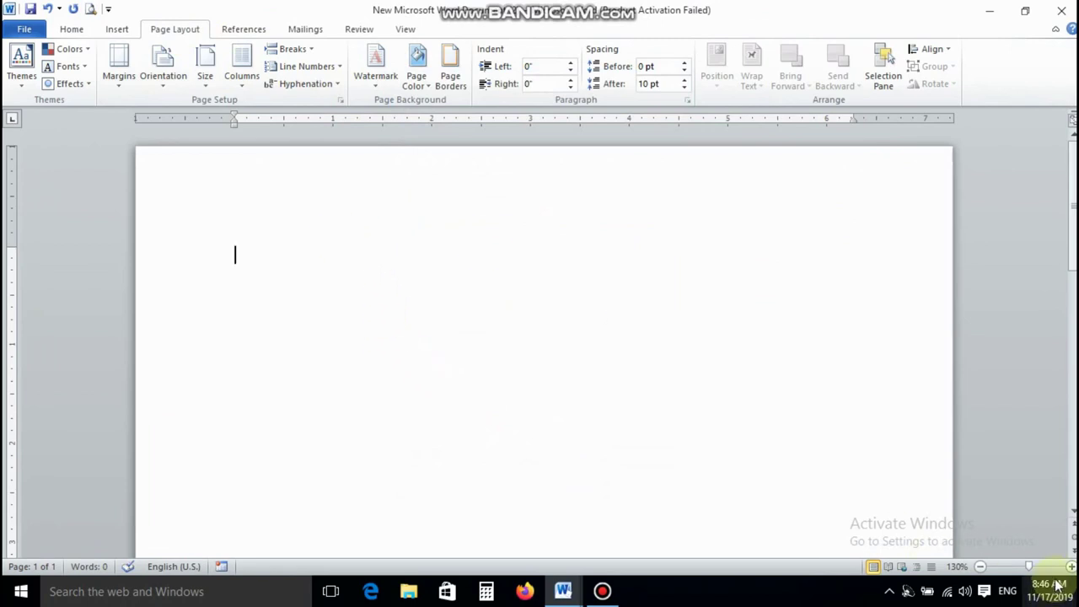
{"action": "left_click", "coordinate": [1071, 568]}
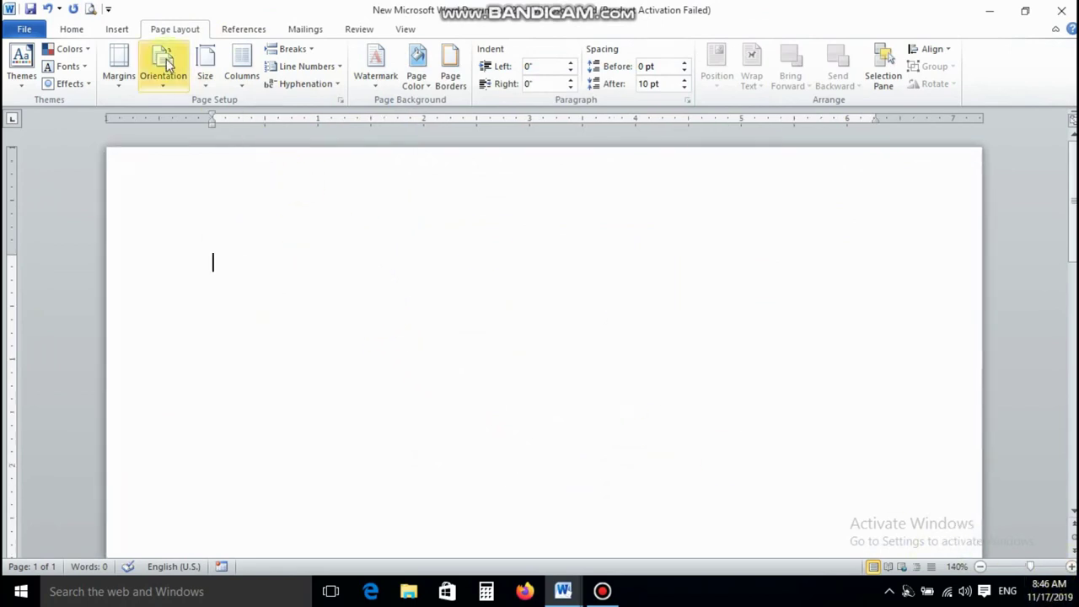
{"action": "left_click", "coordinate": [117, 29]}
- Draw a rectangle across the top of the page filled with the Water droplets texture
{"action": "left_click", "coordinate": [234, 67]}
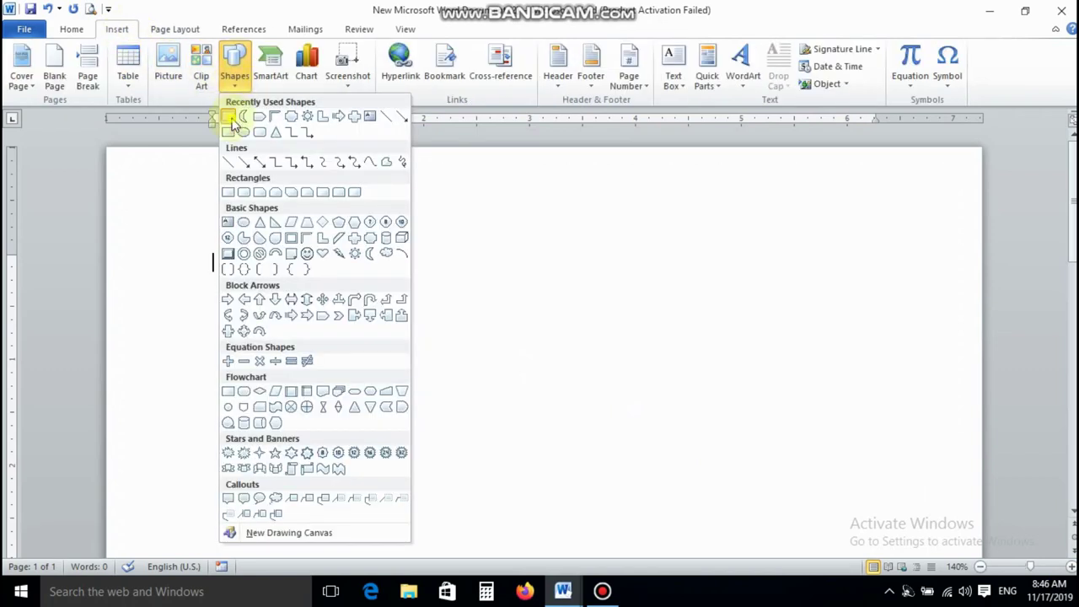
{"action": "left_click", "coordinate": [232, 122]}
{"action": "left_click_drag", "start_coordinate": [105, 148], "coordinate": [981, 391]}
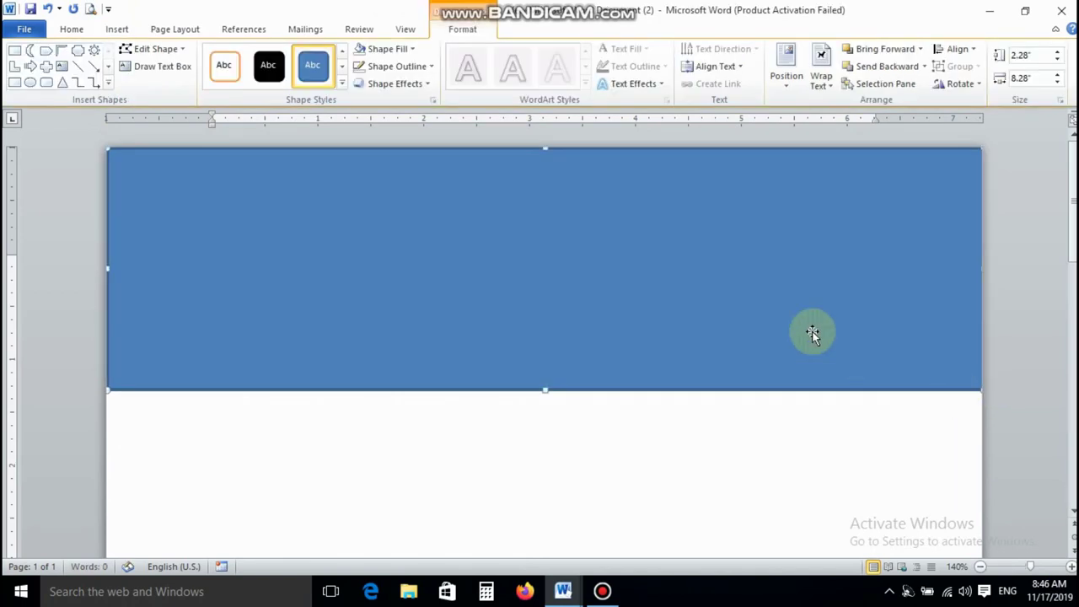
{"action": "left_click", "coordinate": [413, 49]}
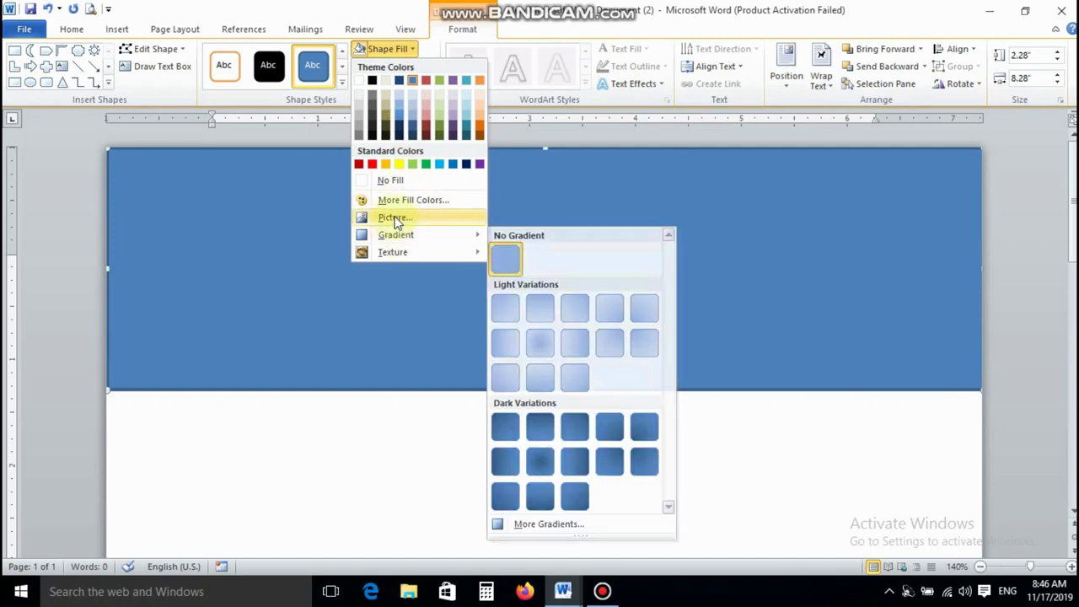
{"action": "mouse_move", "coordinate": [401, 241]}
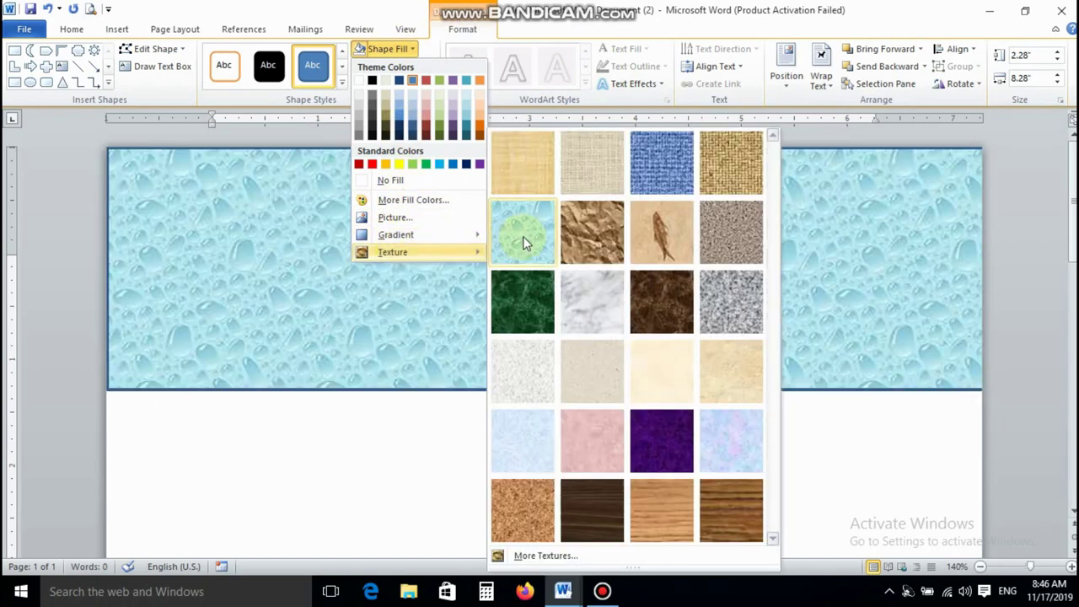
{"action": "left_click", "coordinate": [523, 236]}
- Remove the outline from the water-droplet header band
{"action": "left_click", "coordinate": [532, 29]}
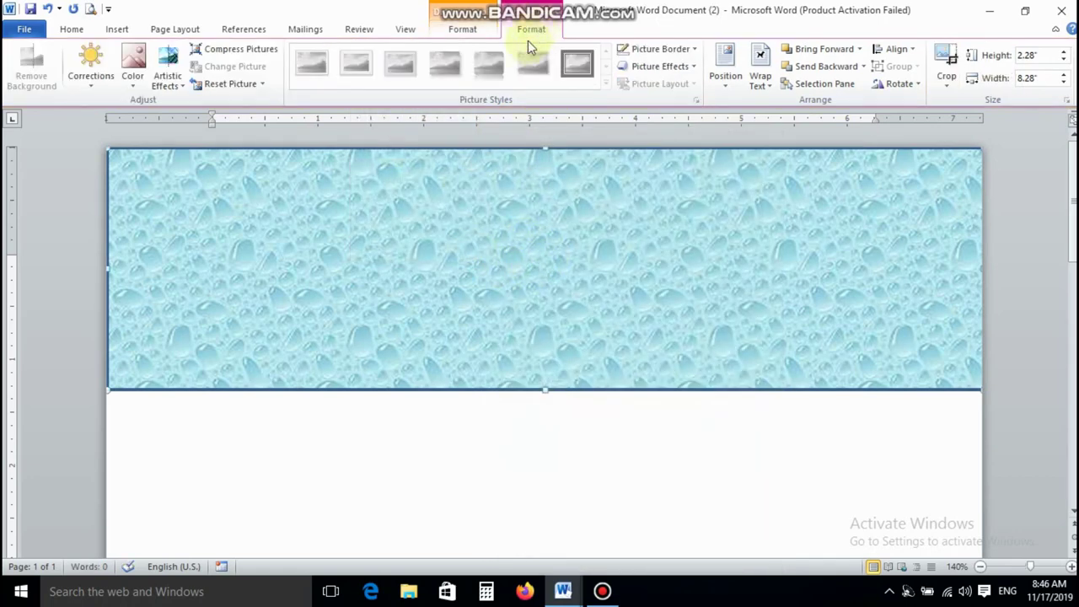
{"action": "left_click", "coordinate": [462, 29]}
{"action": "left_click", "coordinate": [397, 66]}
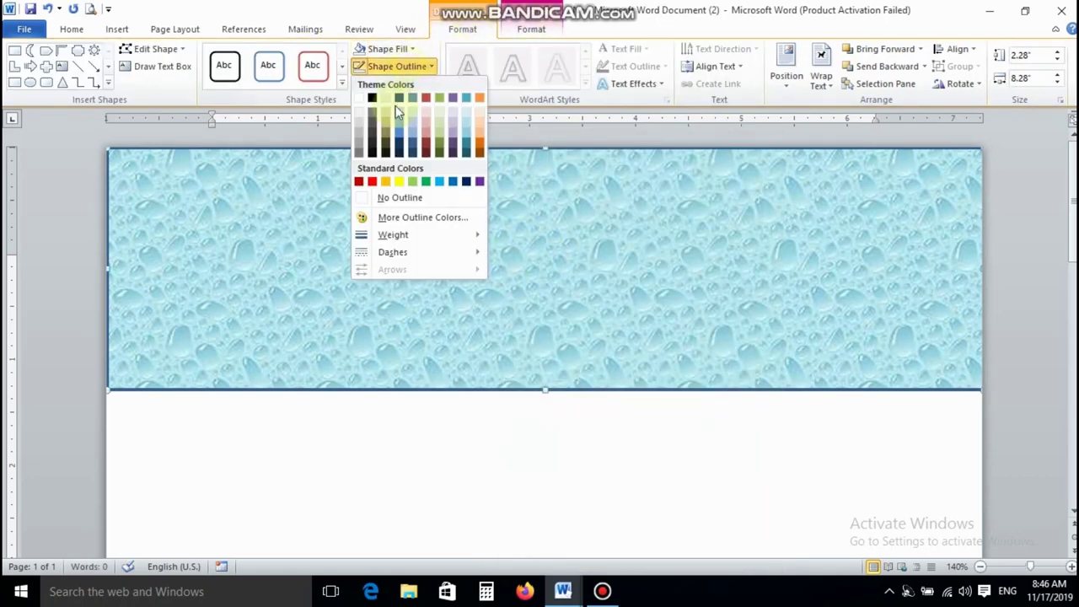
{"action": "left_click", "coordinate": [377, 193]}
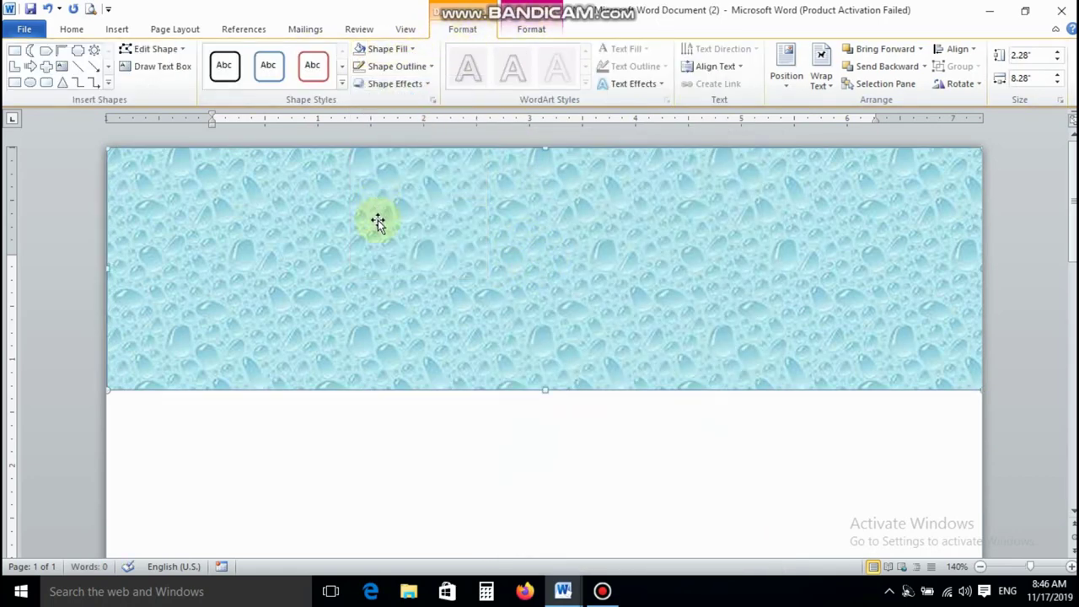
{"action": "left_click", "coordinate": [472, 440]}
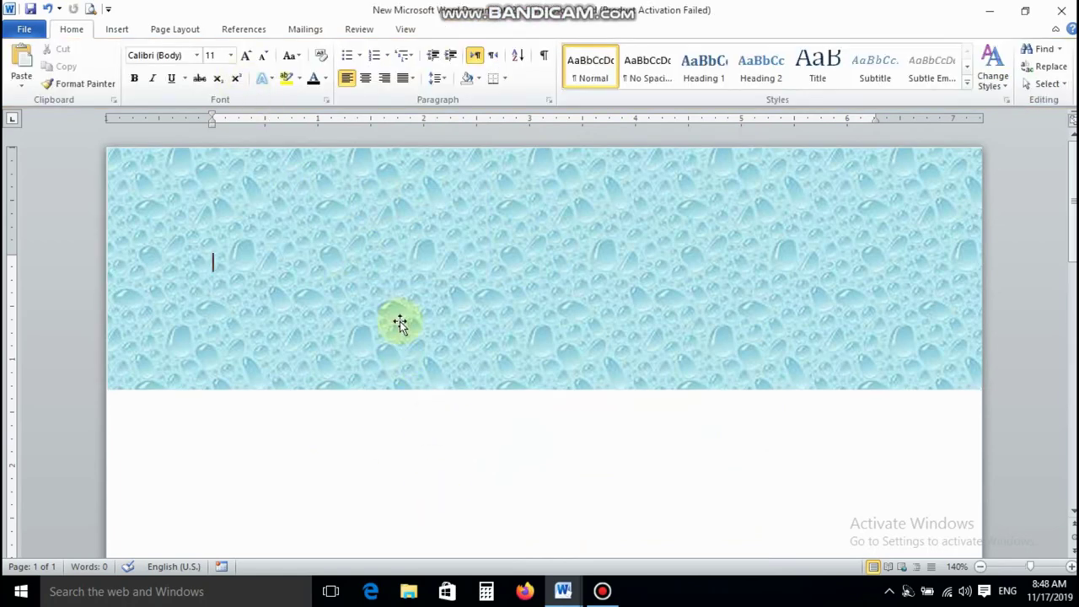
- Draw a plaque banner shape on the upper header, nudge it right, and remove its outline
{"action": "left_click", "coordinate": [117, 28]}
{"action": "left_click", "coordinate": [234, 76]}
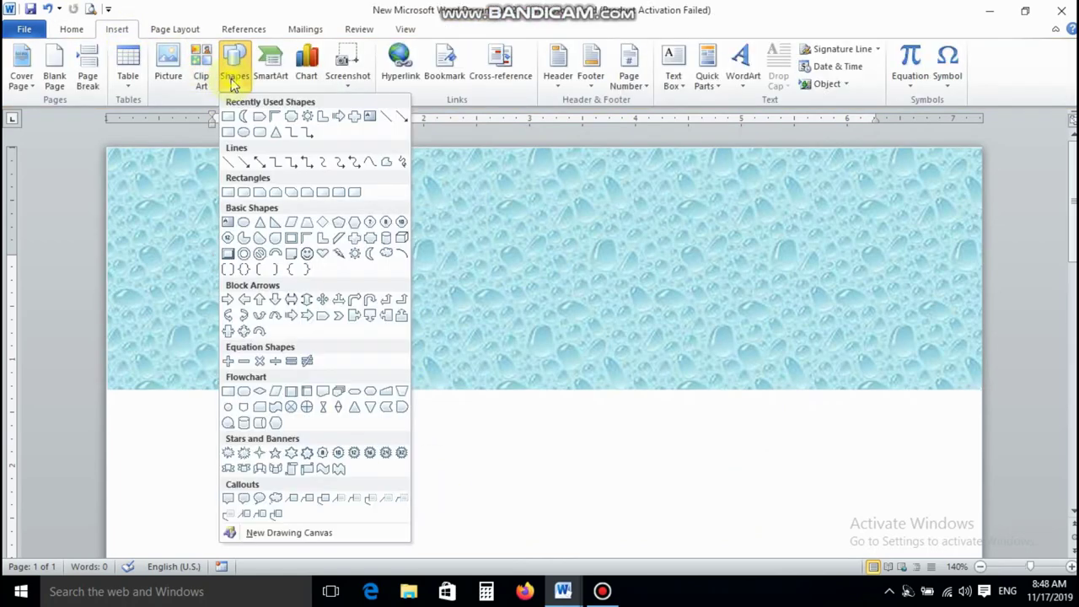
{"action": "left_click", "coordinate": [291, 116]}
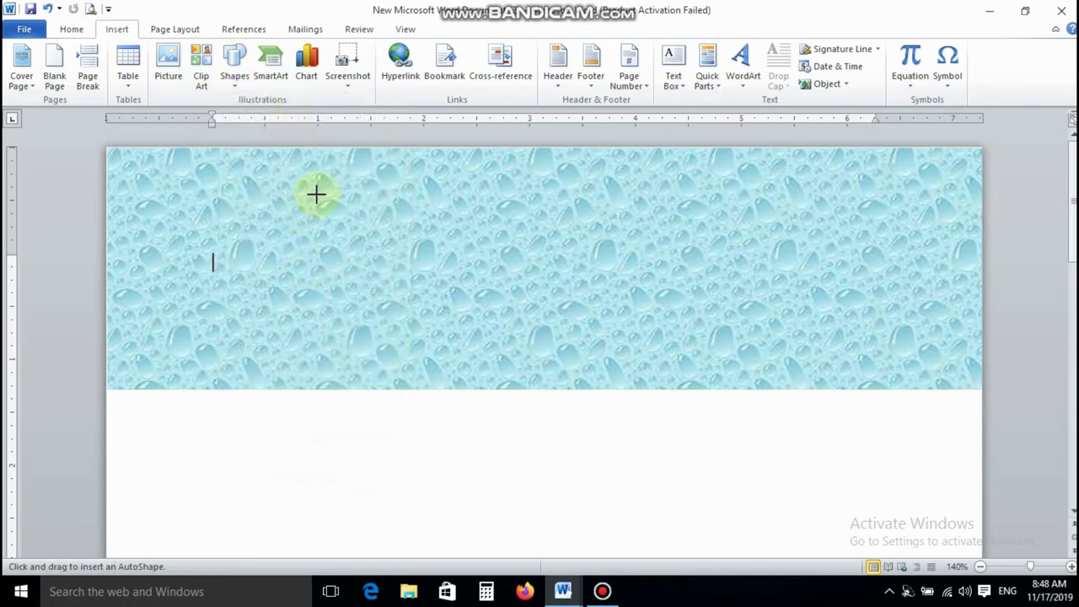
{"action": "left_click_drag", "start_coordinate": [316, 195], "coordinate": [824, 265]}
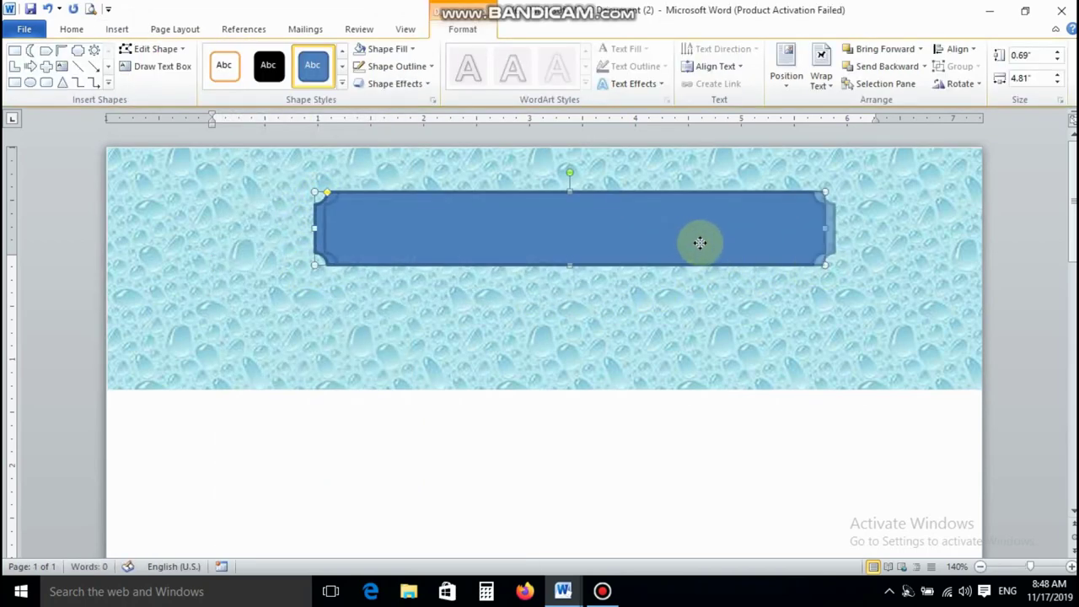
{"action": "left_click_drag", "start_coordinate": [700, 242], "coordinate": [727, 243]}
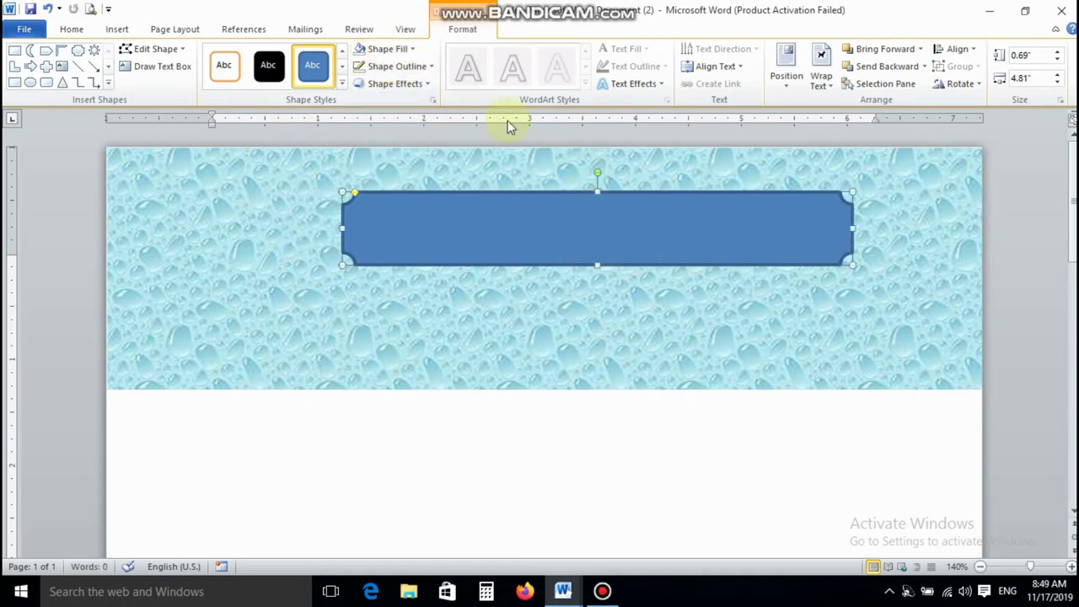
{"action": "left_click", "coordinate": [399, 53]}
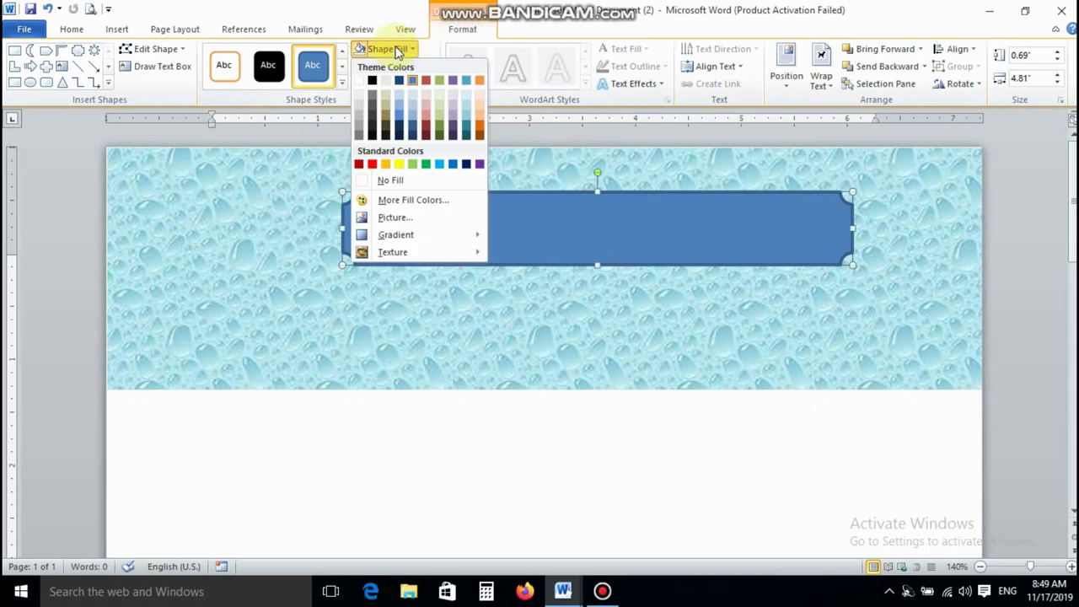
{"action": "left_click", "coordinate": [394, 65]}
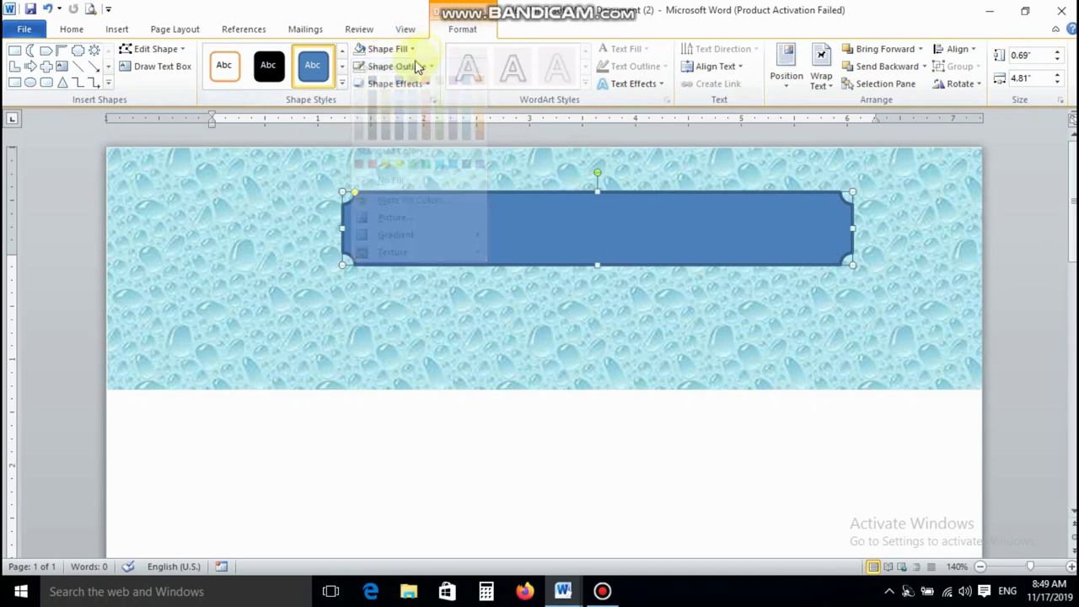
{"action": "left_click", "coordinate": [376, 199]}
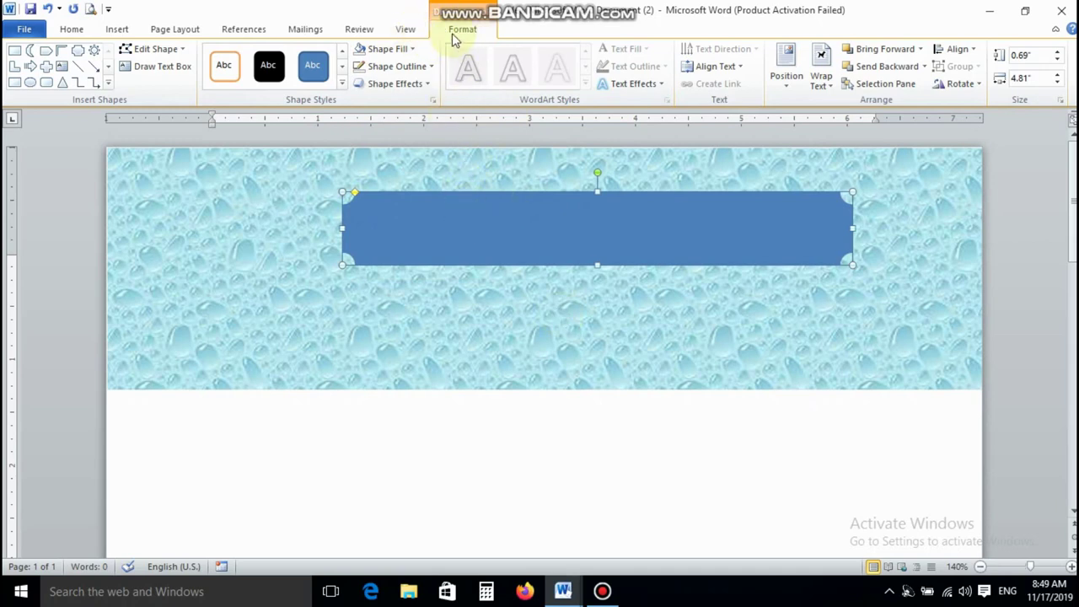
- Fill the banner dark navy and give it a bevel effect
{"action": "left_click", "coordinate": [409, 50]}
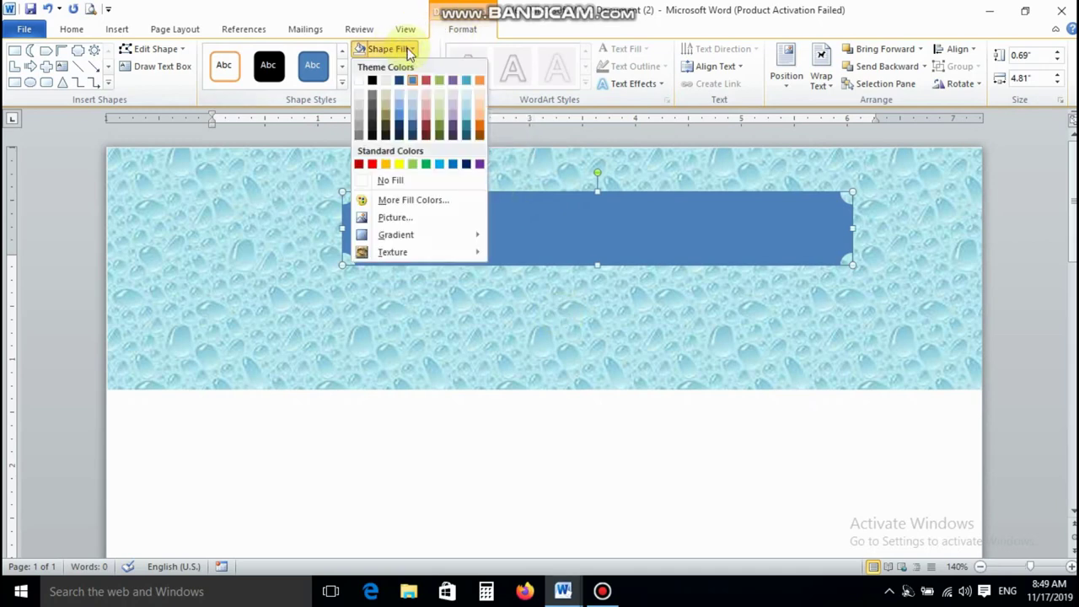
{"action": "left_click", "coordinate": [413, 132]}
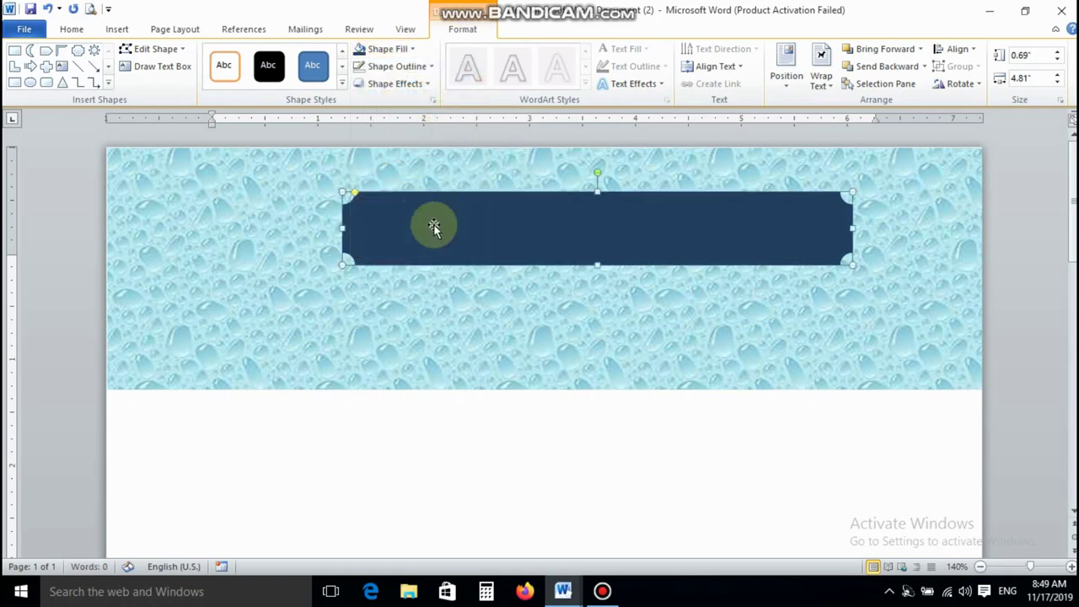
{"action": "left_click", "coordinate": [405, 83]}
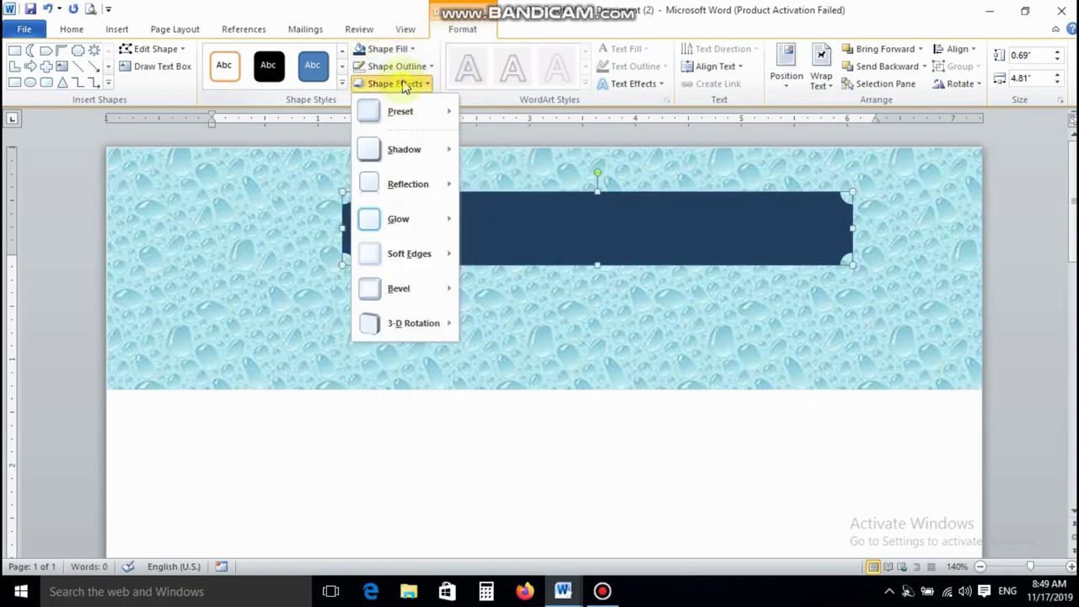
{"action": "mouse_move", "coordinate": [414, 114]}
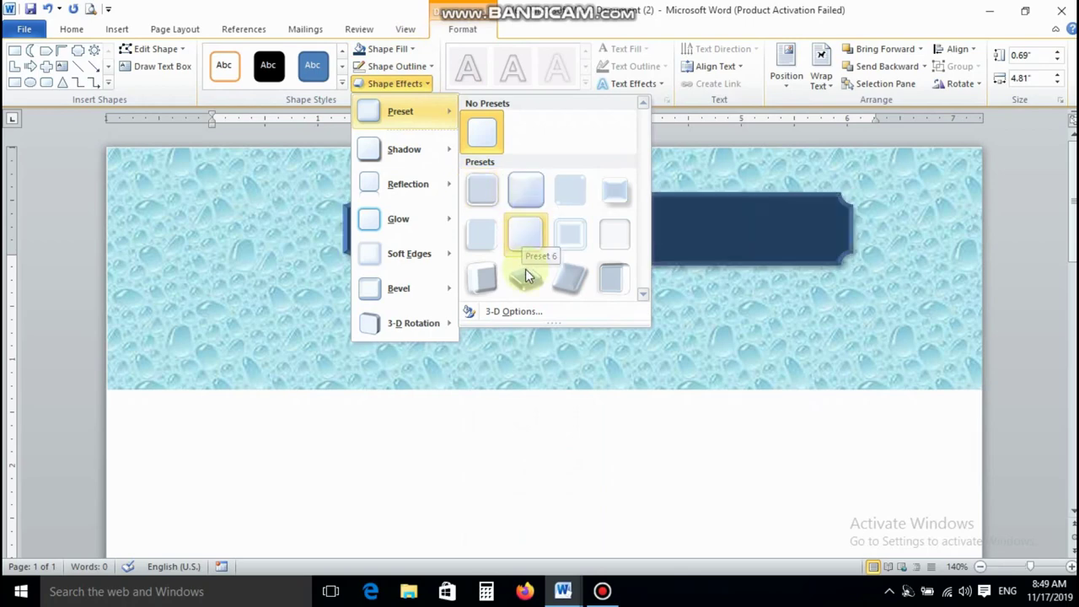
{"action": "left_click", "coordinate": [624, 381]}
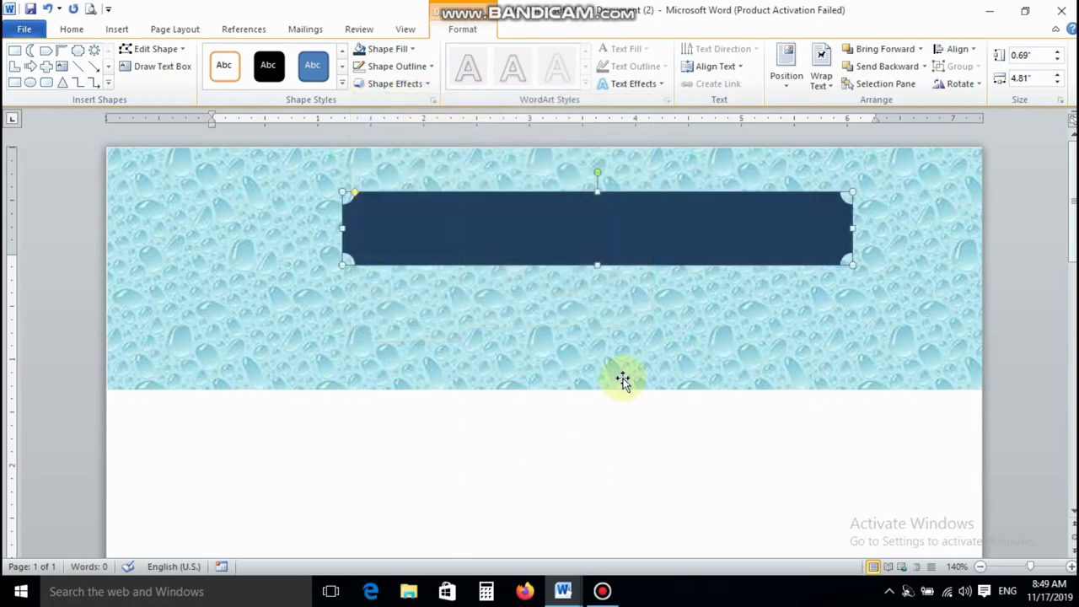
{"action": "left_click", "coordinate": [414, 85]}
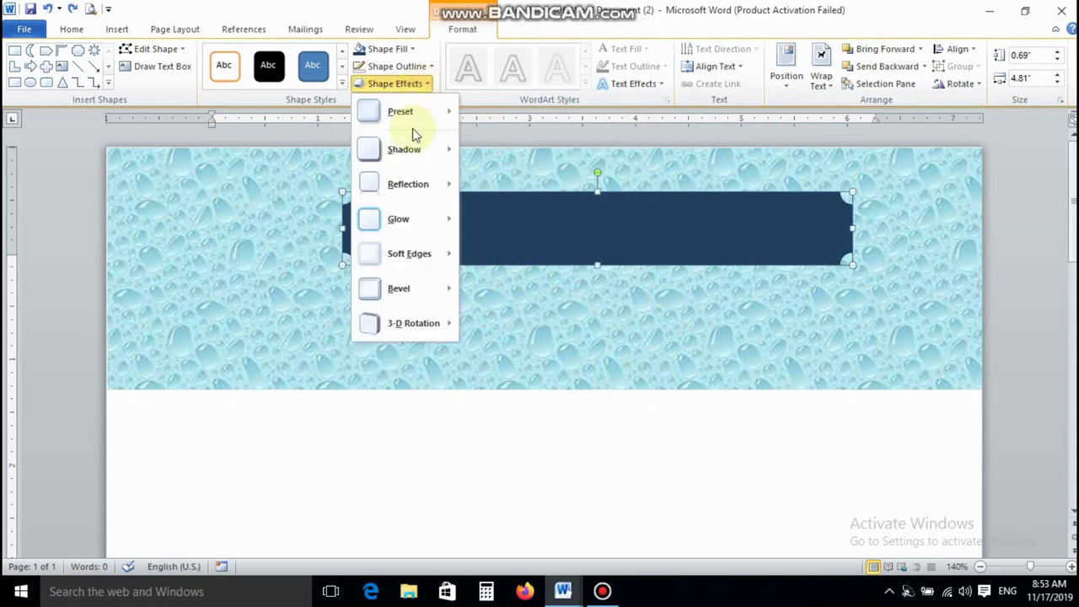
{"action": "mouse_move", "coordinate": [401, 289]}
{"action": "left_click", "coordinate": [527, 455]}
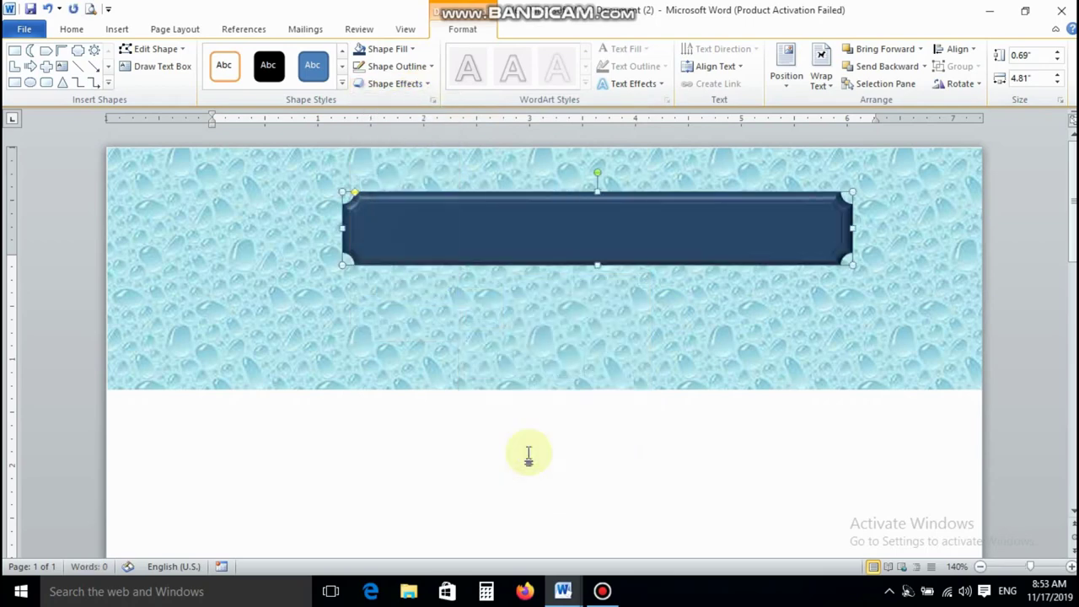
{"action": "left_click", "coordinate": [393, 458]}
- Insert red-style WordArt reading 'Al-Naseeb Comunications' onto the header
{"action": "left_click", "coordinate": [118, 30]}
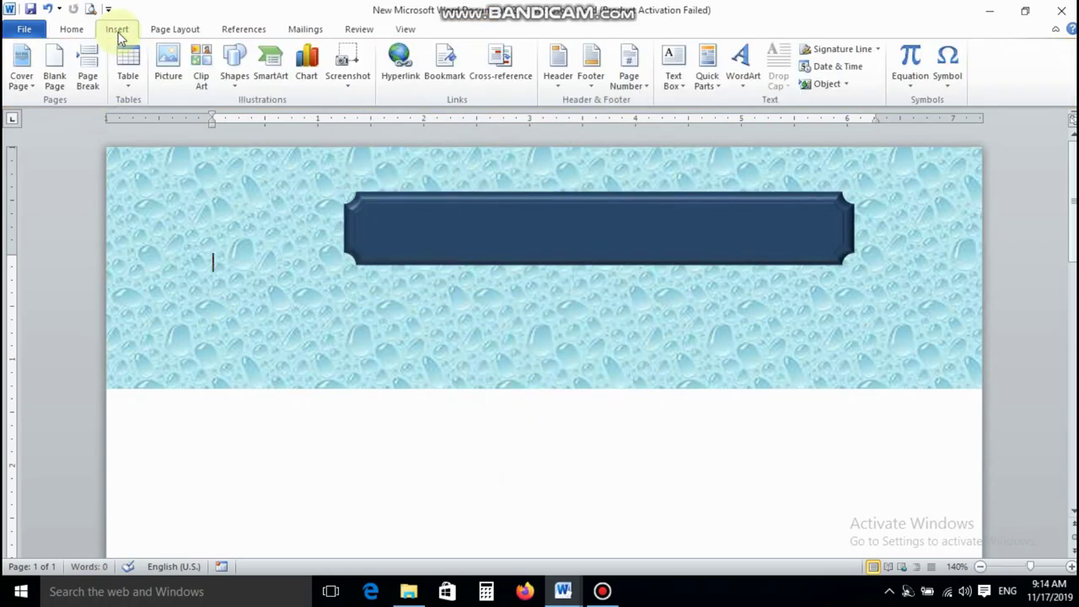
{"action": "left_click", "coordinate": [742, 64]}
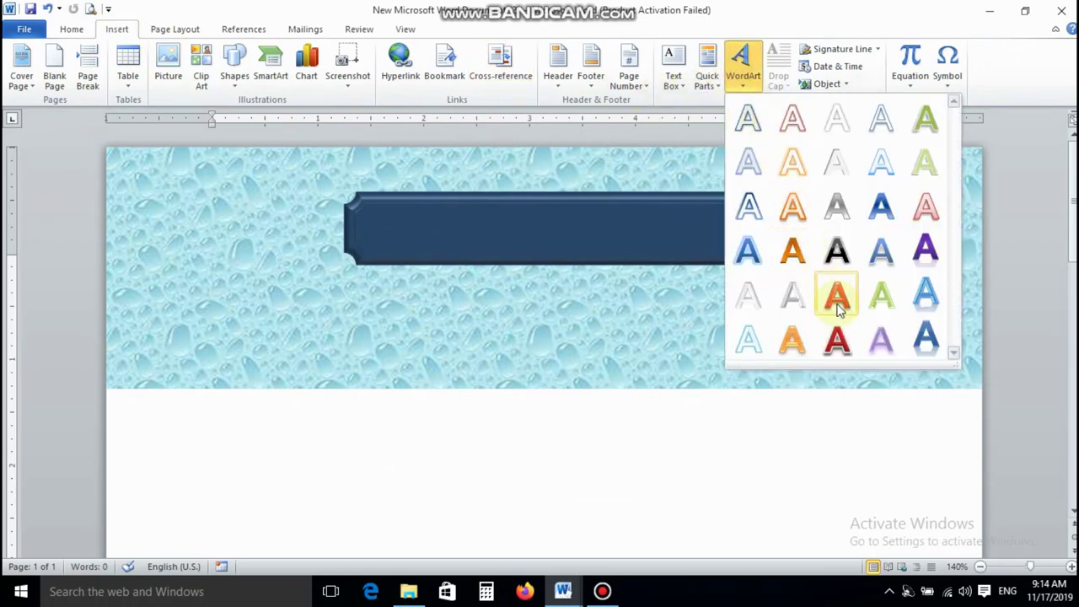
{"action": "left_click", "coordinate": [837, 299]}
{"action": "type", "text": "A"}
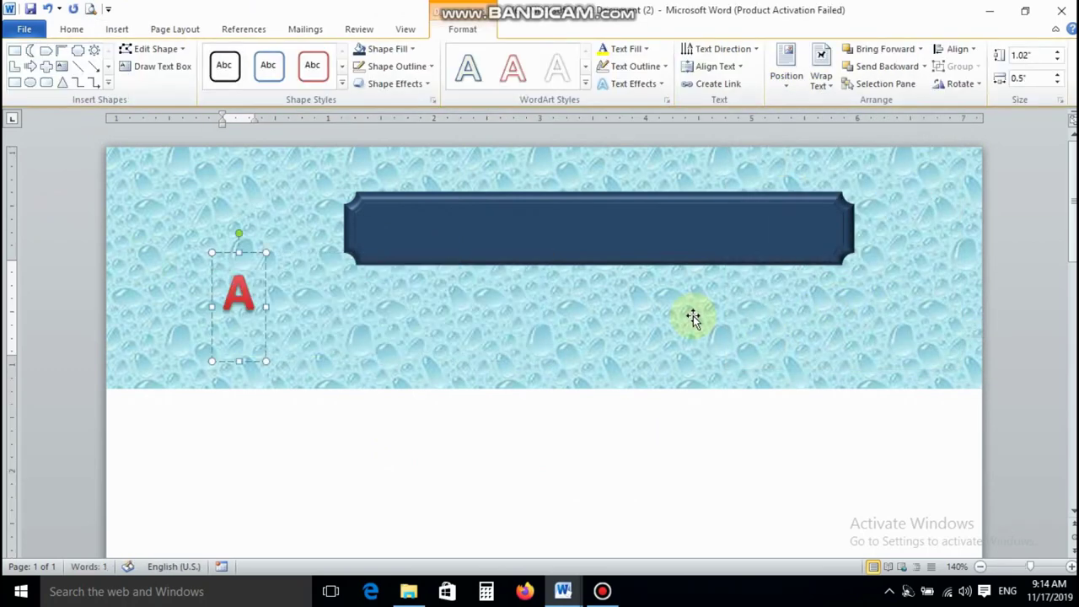
{"action": "type", "text": "l-"}
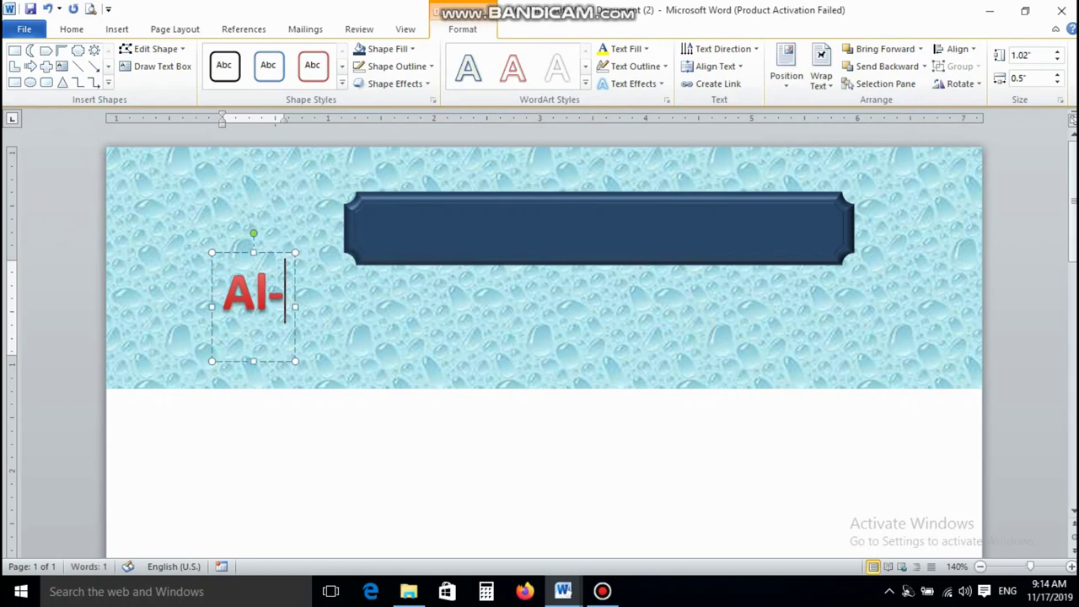
{"action": "type", "text": "Nasee"}
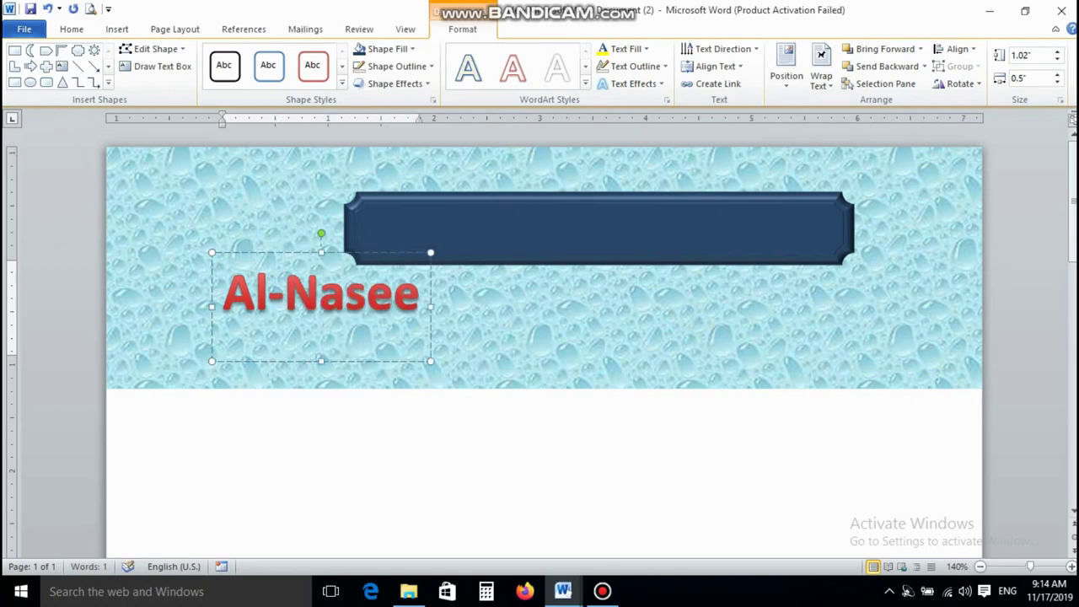
{"action": "type", "text": "b"}
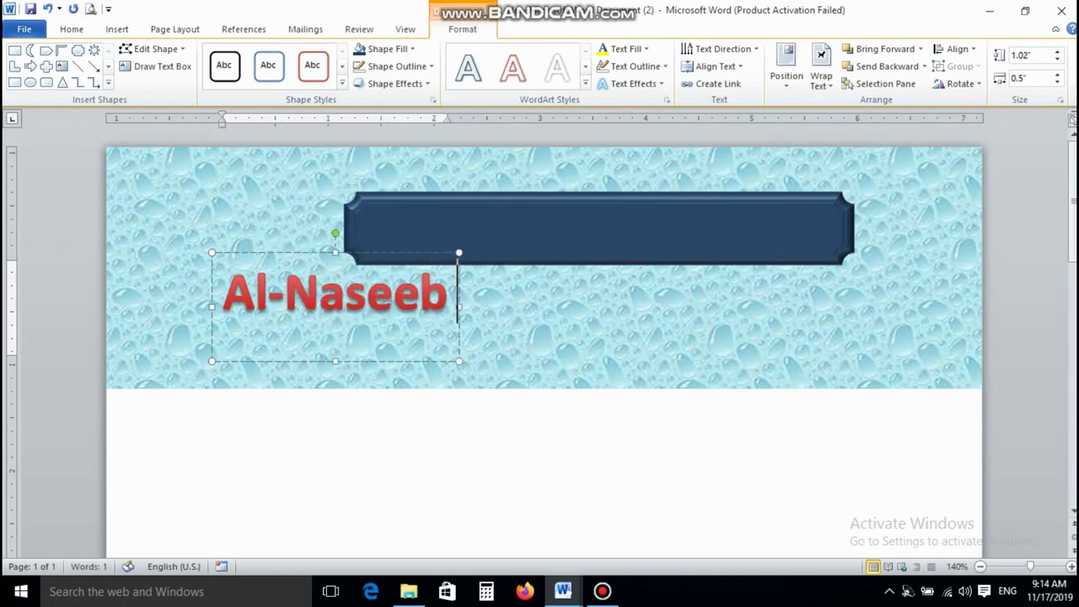
{"action": "type", "text": " Comuni"}
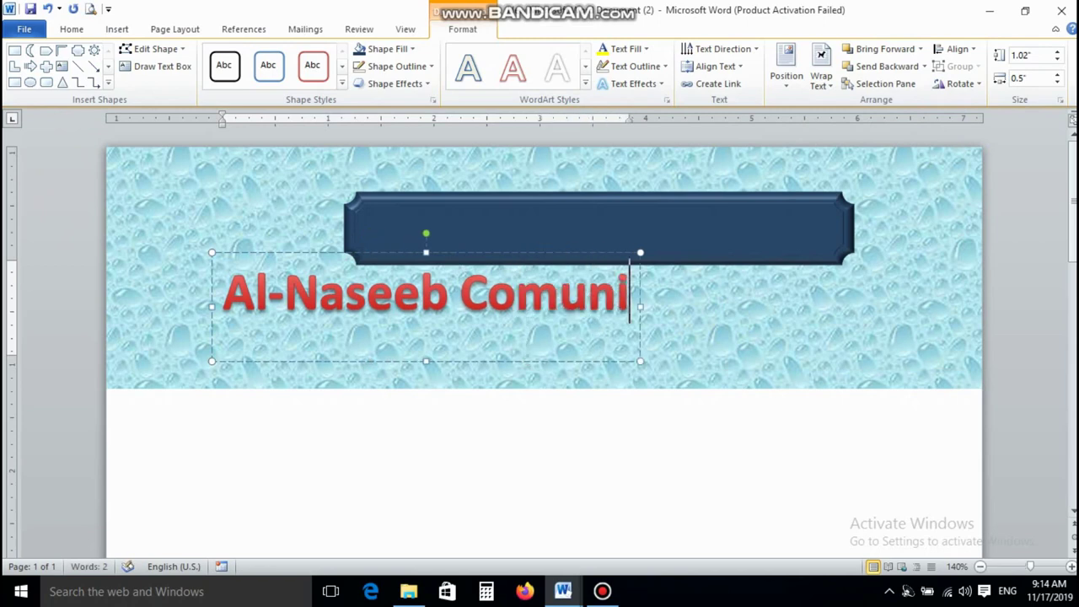
{"action": "type", "text": "catio"}
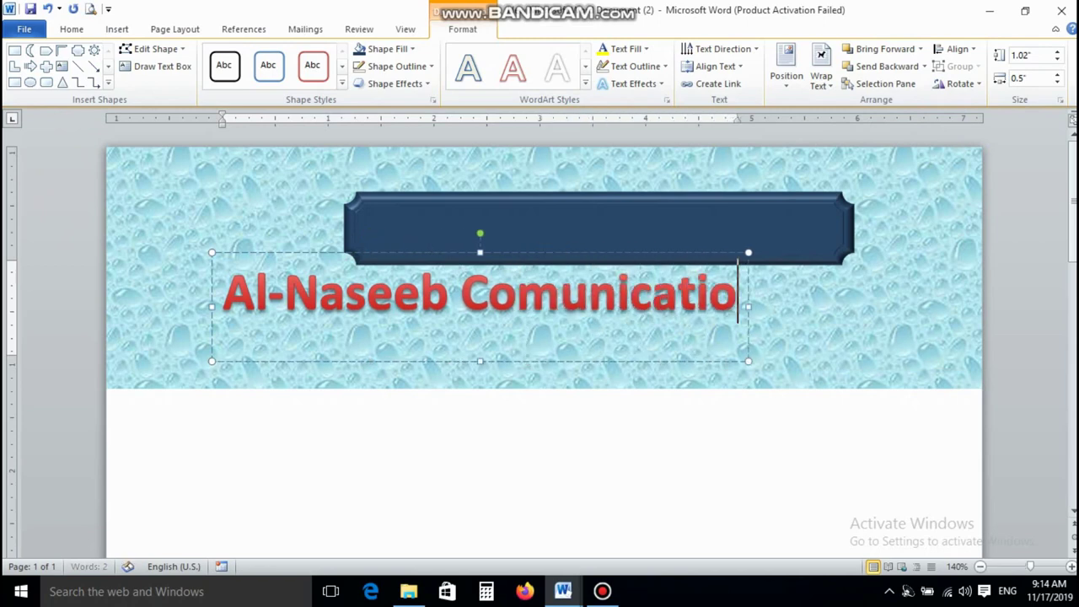
{"action": "type", "text": "ns"}
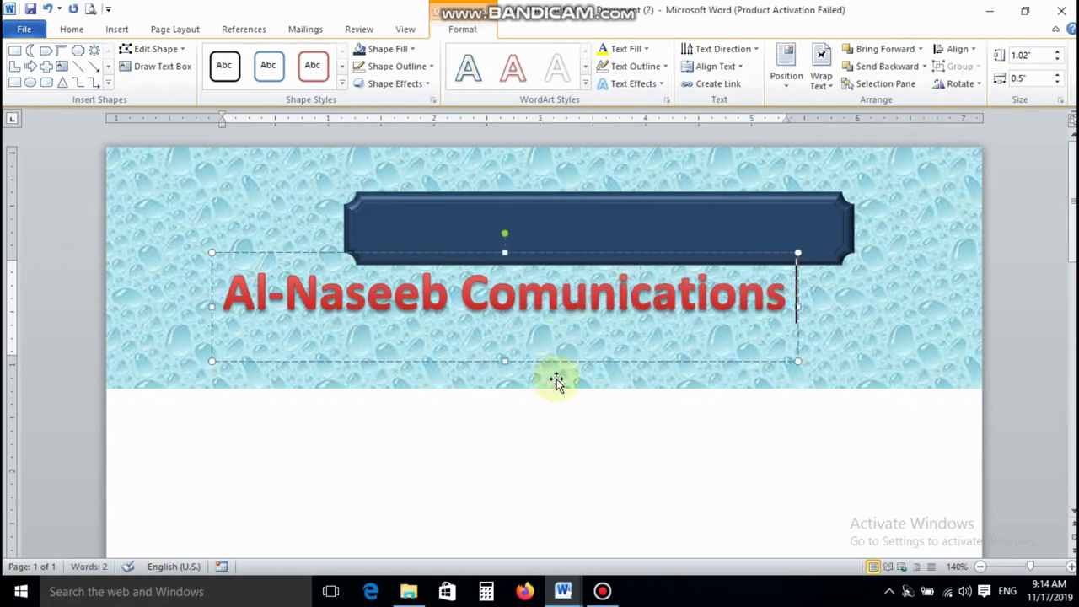
{"action": "left_click", "coordinate": [557, 381]}
- Colour the company name yellow and apply a Perspective 3-D rotation
{"action": "triple_click", "coordinate": [227, 287]}
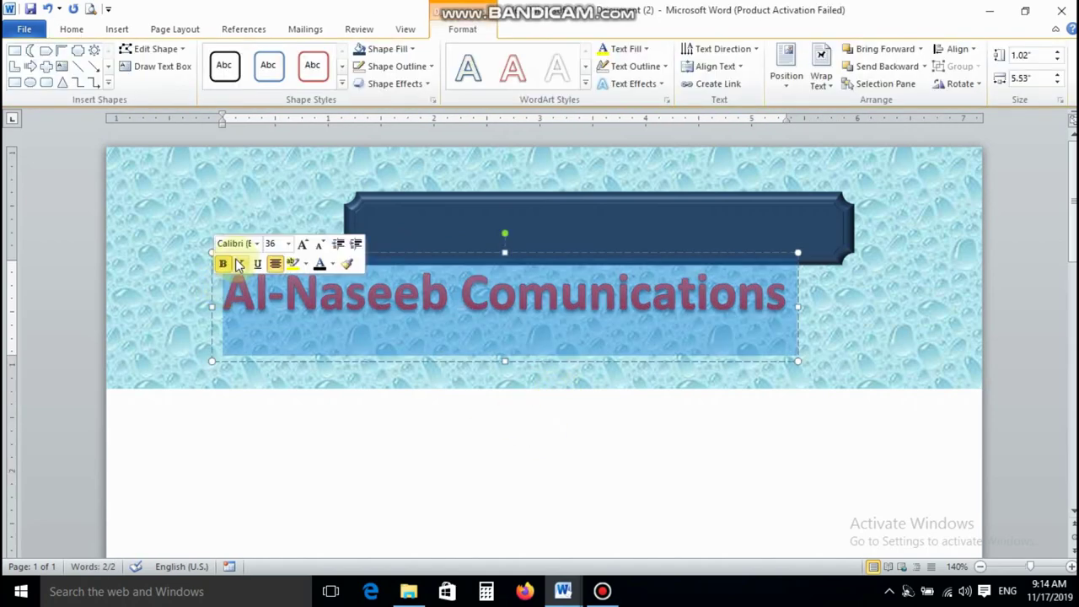
{"action": "left_click", "coordinate": [646, 49]}
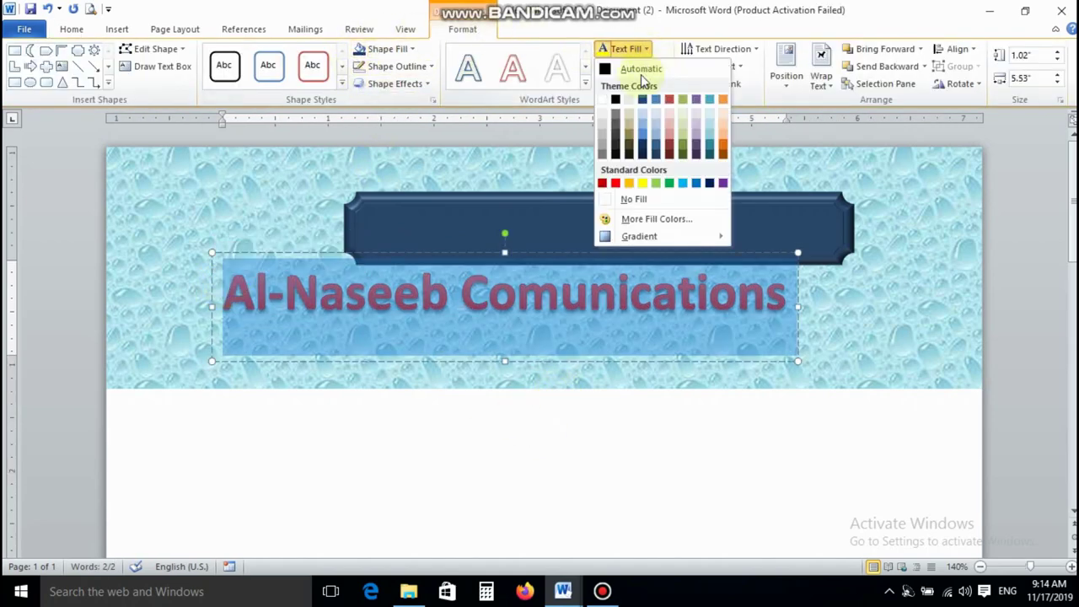
{"action": "left_click", "coordinate": [640, 184]}
{"action": "left_click", "coordinate": [632, 84]}
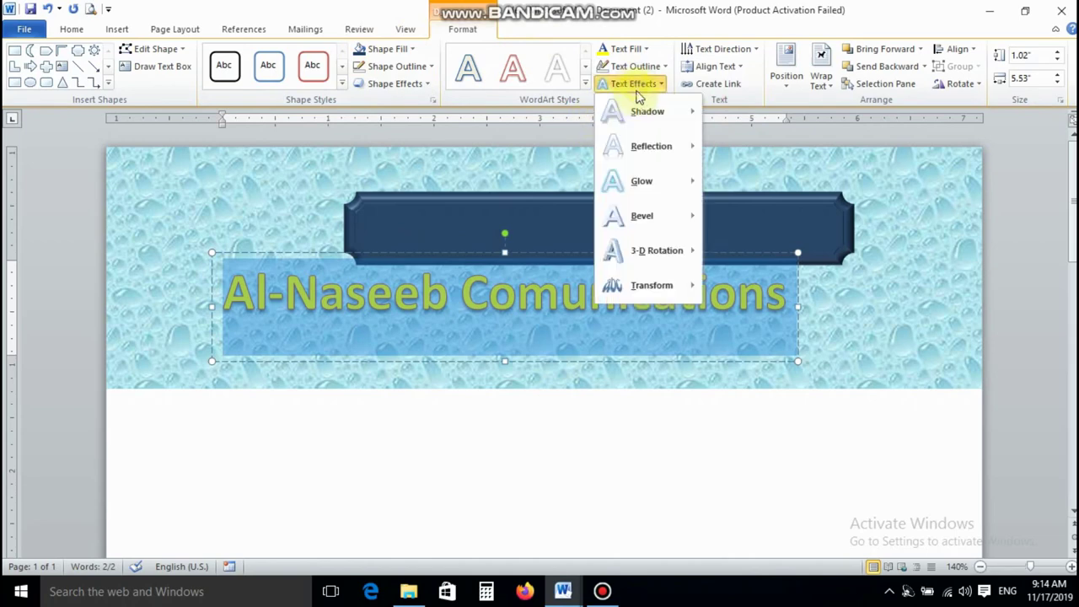
{"action": "mouse_move", "coordinate": [638, 250]}
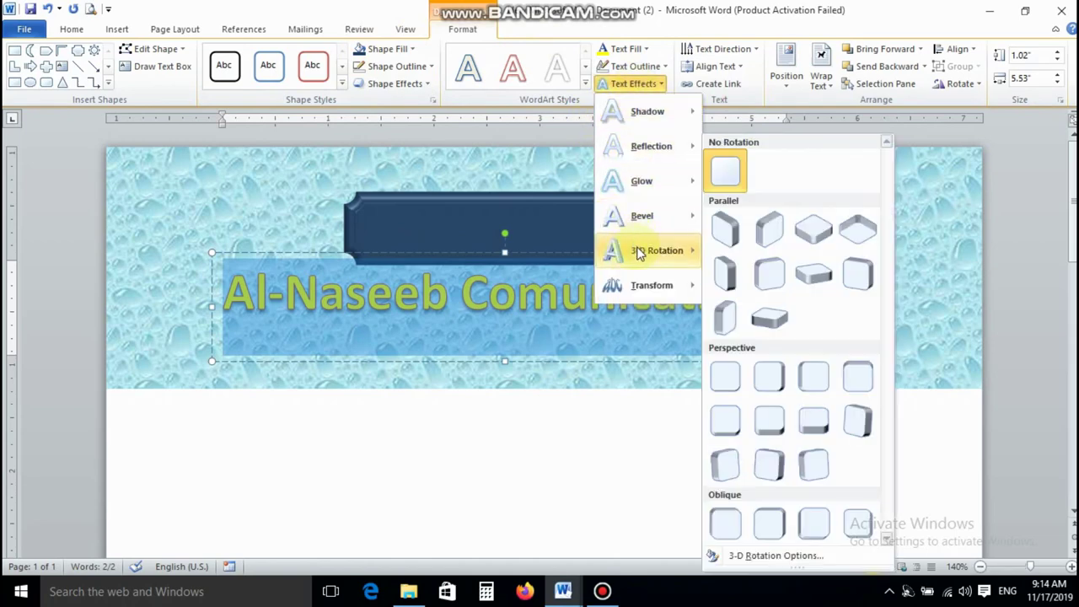
{"action": "left_click", "coordinate": [769, 422]}
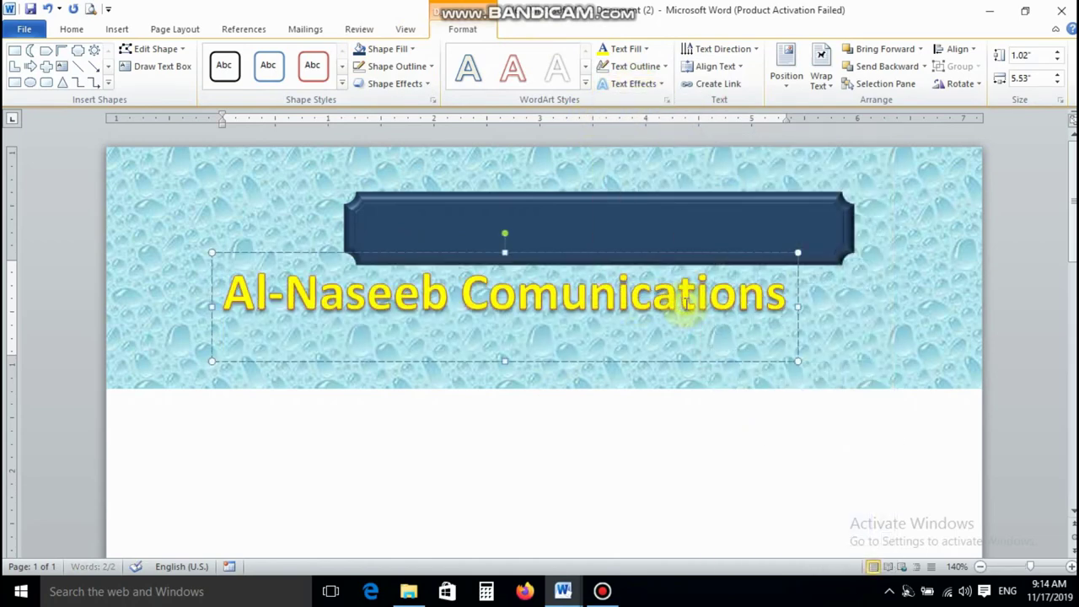
- Give the company name letters a 6.5 pt top bevel in 3-D Format
{"action": "triple_click", "coordinate": [295, 291]}
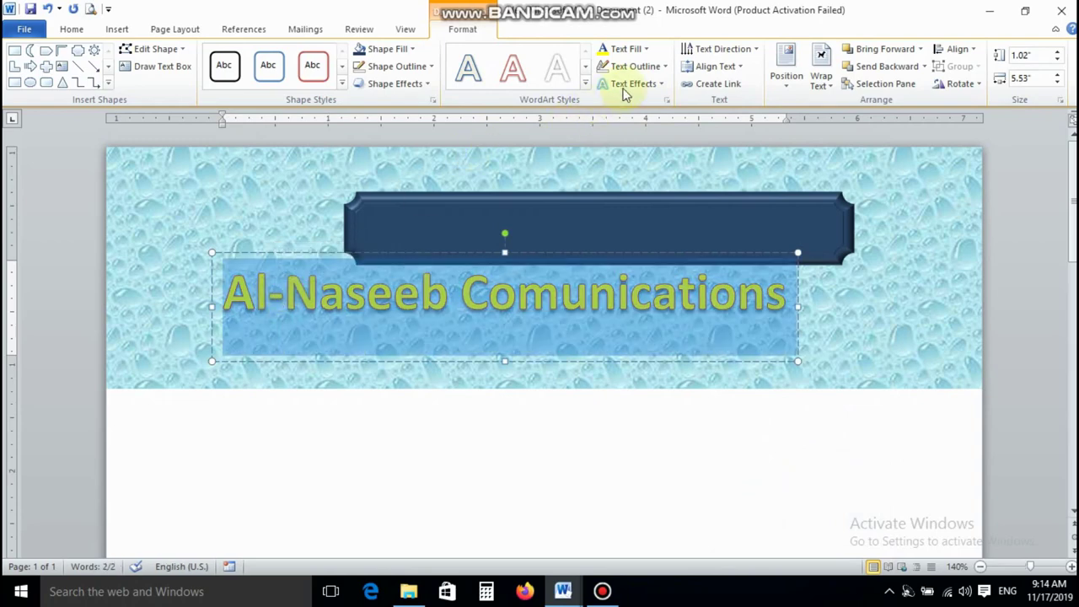
{"action": "left_click", "coordinate": [632, 83]}
{"action": "mouse_move", "coordinate": [653, 256]}
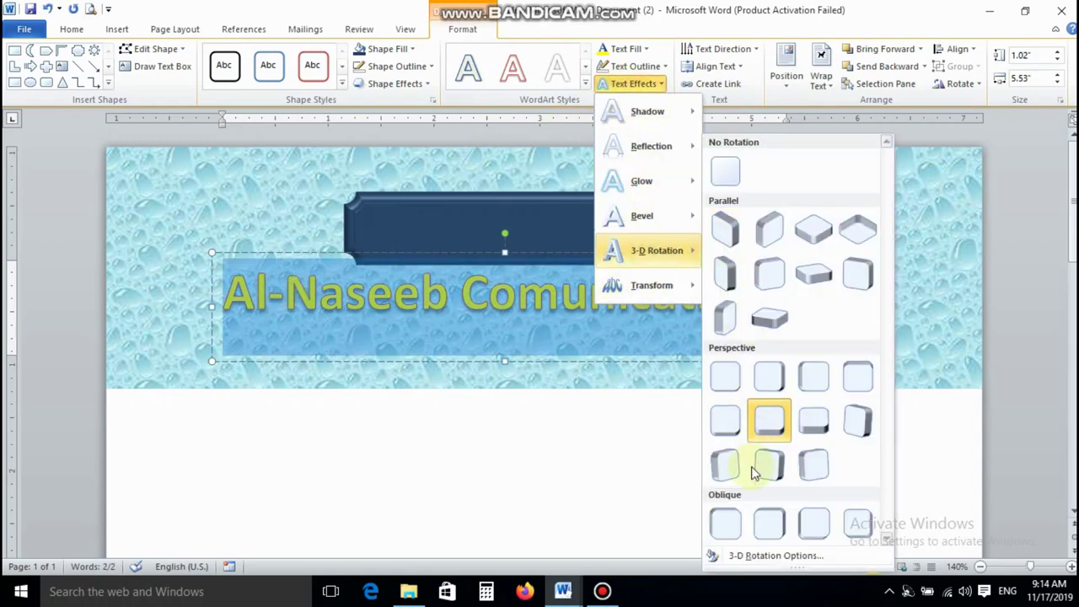
{"action": "left_click", "coordinate": [764, 557]}
{"action": "left_click", "coordinate": [76, 323]}
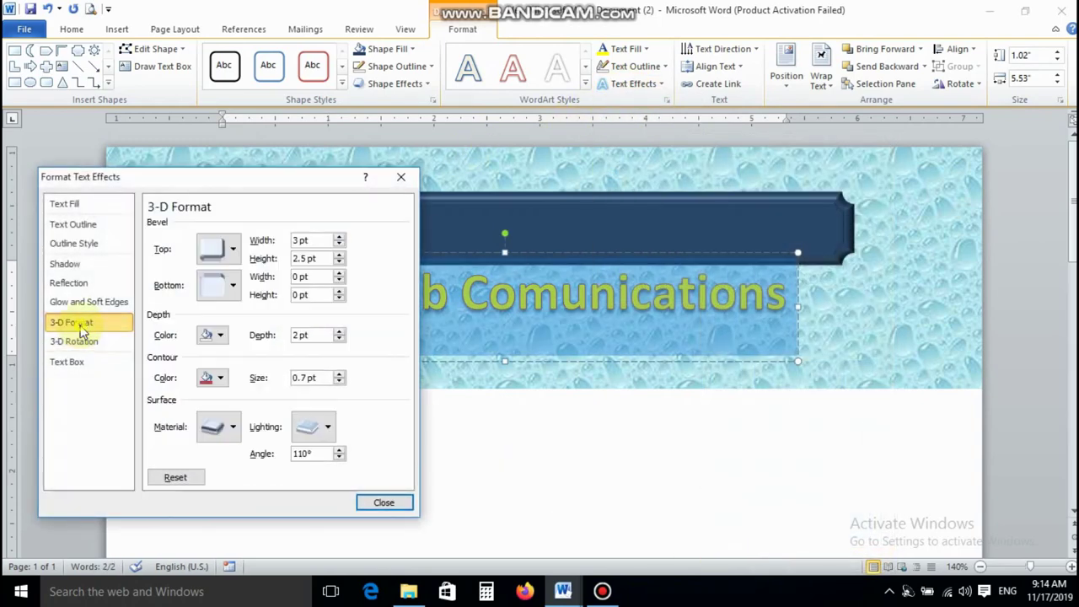
{"action": "left_click", "coordinate": [223, 255]}
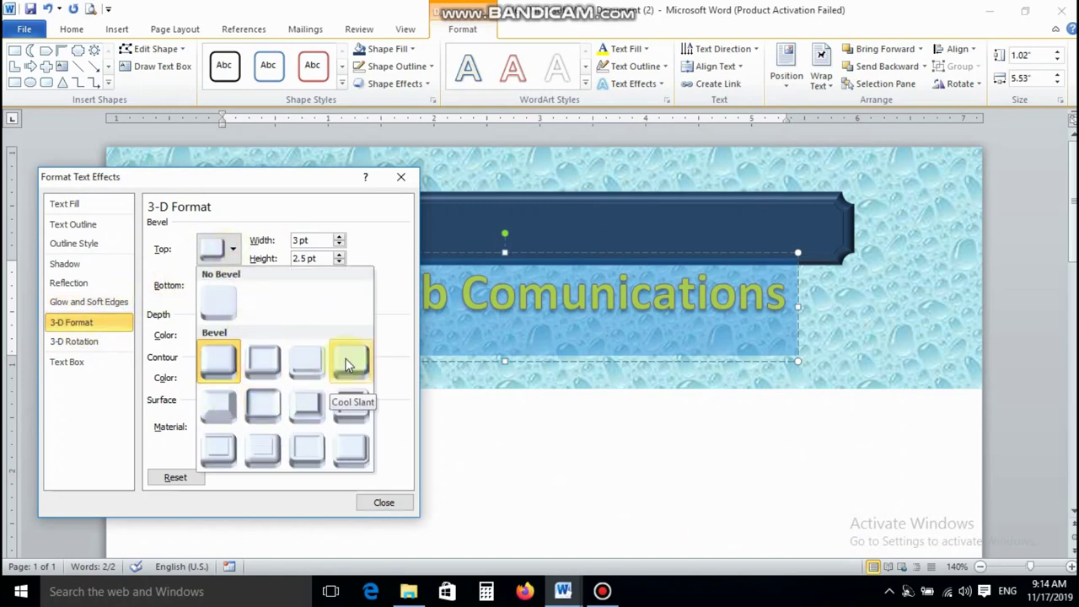
{"action": "left_click", "coordinate": [223, 363]}
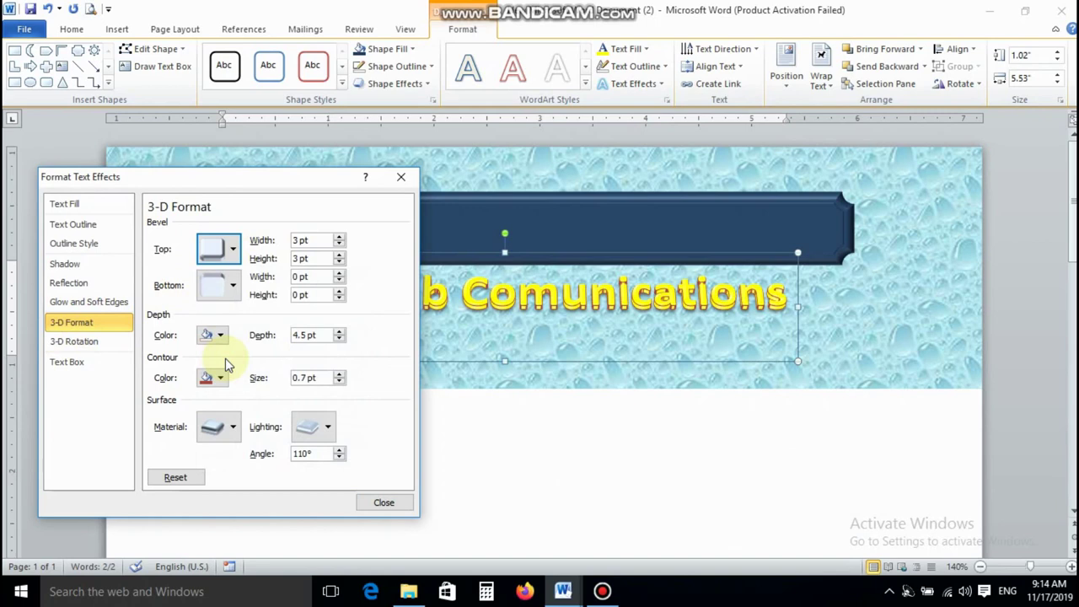
{"action": "left_click", "coordinate": [233, 249]}
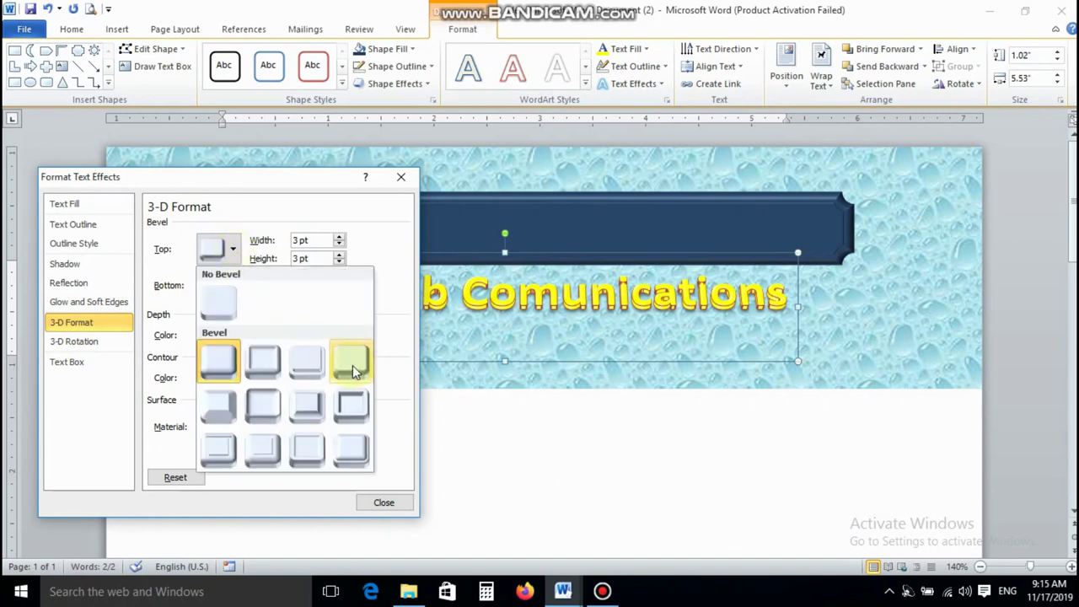
{"action": "left_click", "coordinate": [352, 364]}
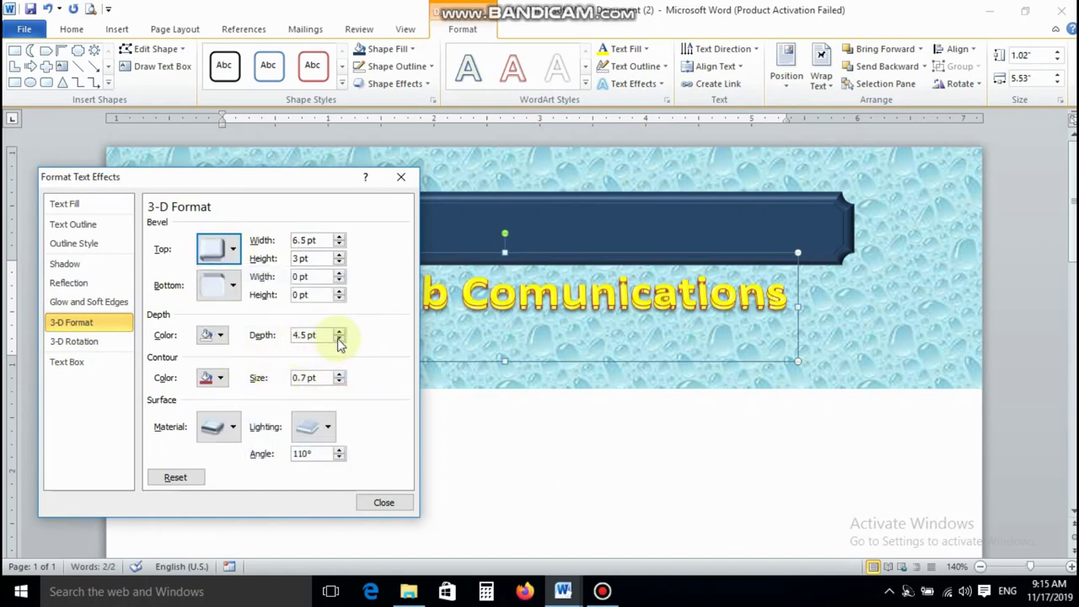
- Set the letters' 3-D depth to 7.5 pt with a dark red depth colour
{"action": "left_click", "coordinate": [338, 332]}
{"action": "left_click", "coordinate": [338, 331]}
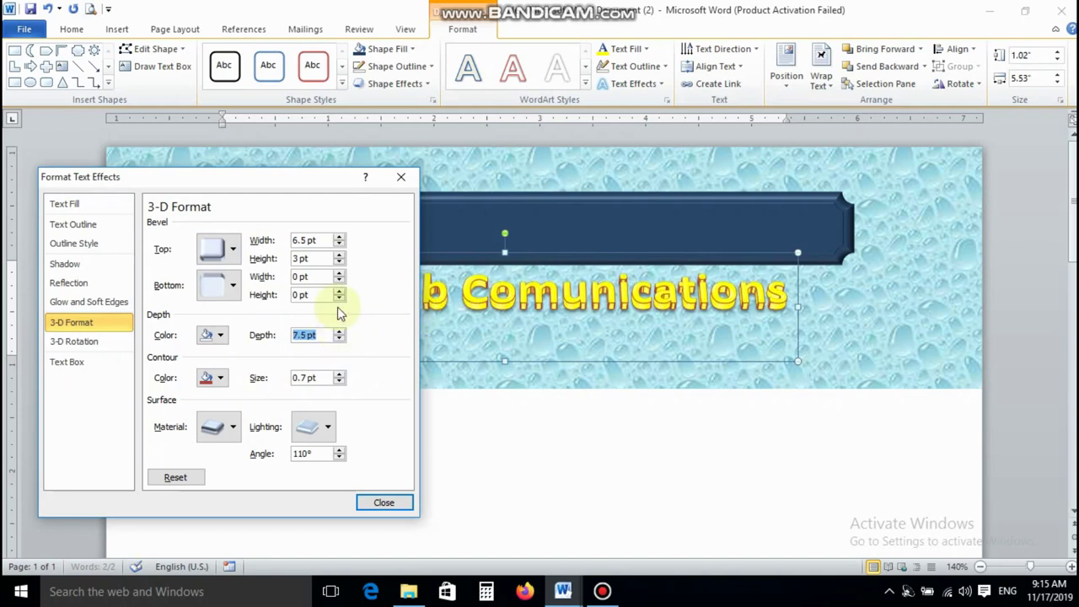
{"action": "left_click", "coordinate": [218, 335]}
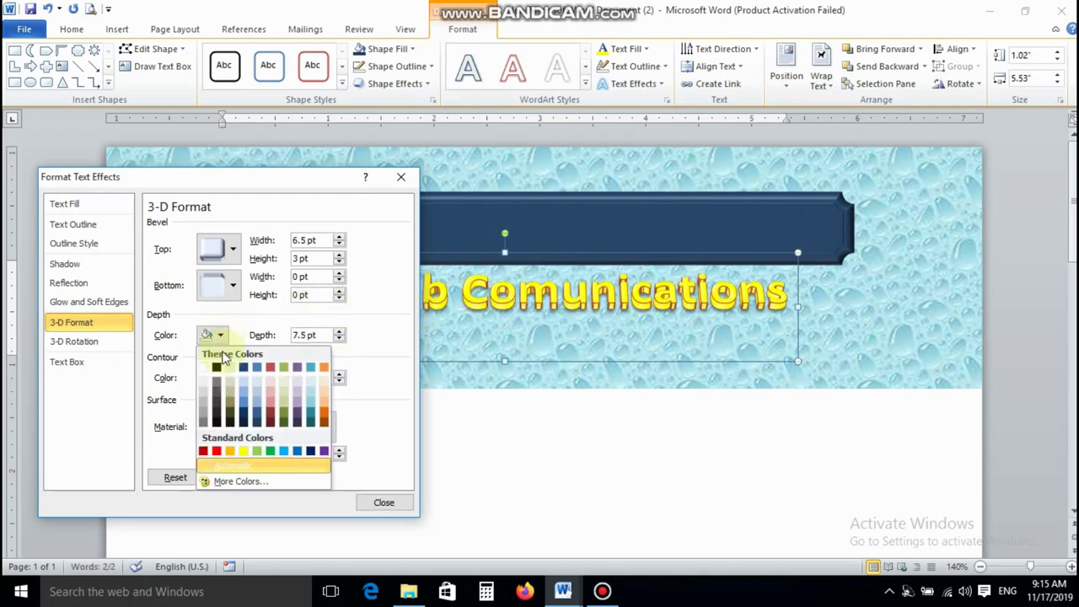
{"action": "left_click", "coordinate": [270, 415]}
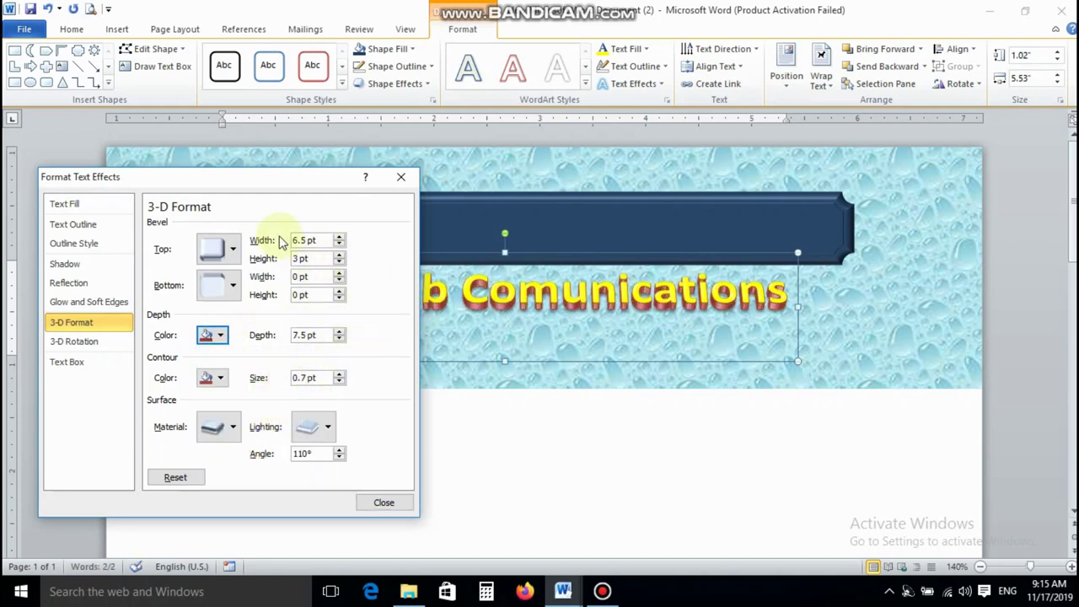
{"action": "left_click", "coordinate": [401, 177]}
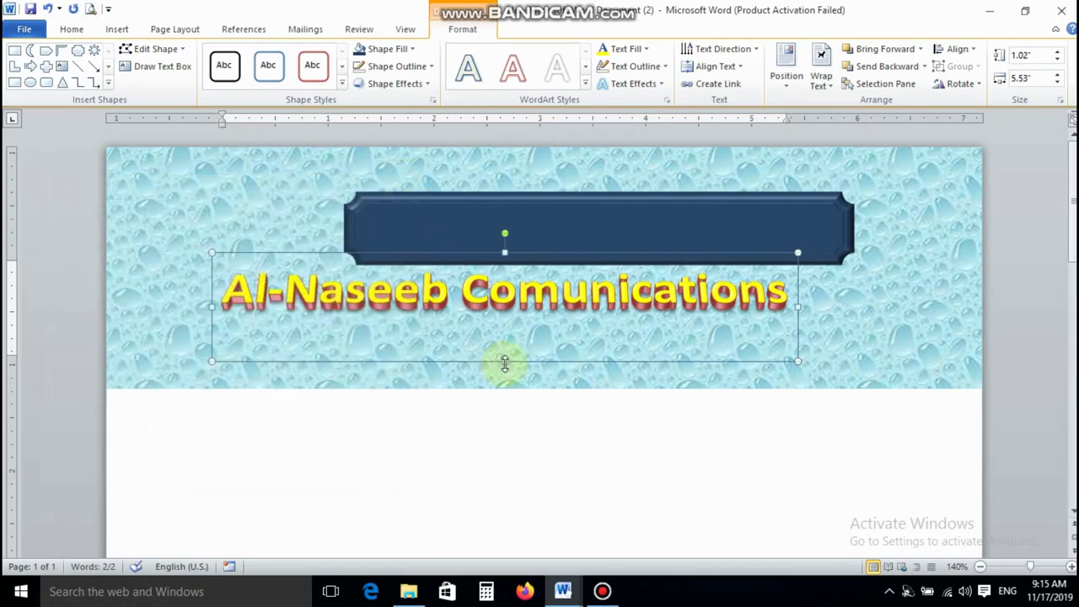
- Move the WordArt box onto the navy banner and set the company name to 28 pt
{"action": "left_click_drag", "start_coordinate": [505, 363], "coordinate": [505, 339]}
{"action": "left_click_drag", "start_coordinate": [461, 252], "coordinate": [492, 213]}
{"action": "left_click_drag", "start_coordinate": [254, 253], "coordinate": [826, 258]}
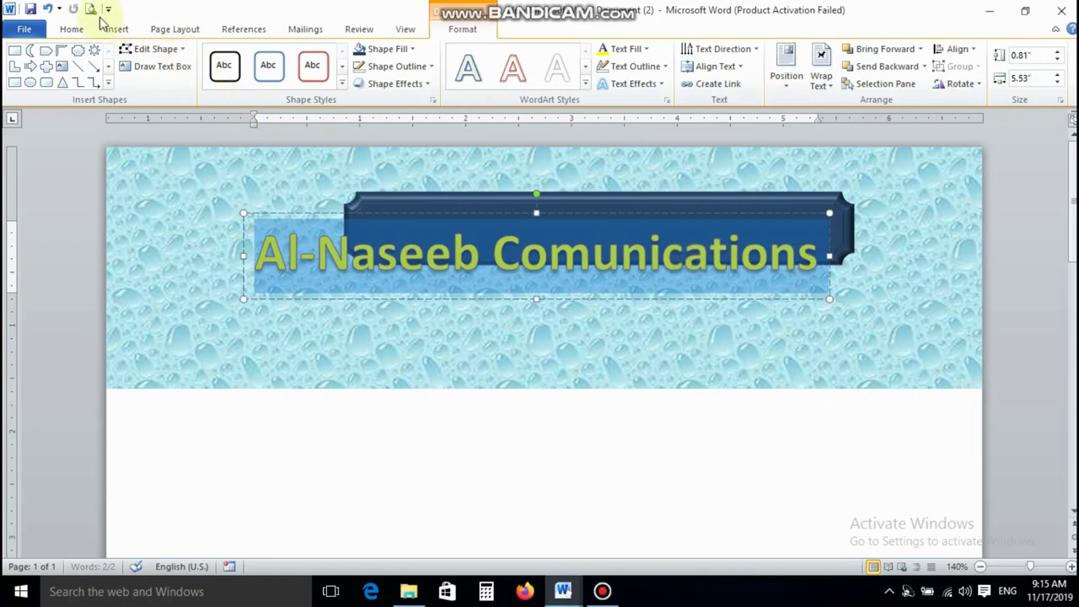
{"action": "left_click", "coordinate": [72, 28]}
{"action": "left_click", "coordinate": [229, 55]}
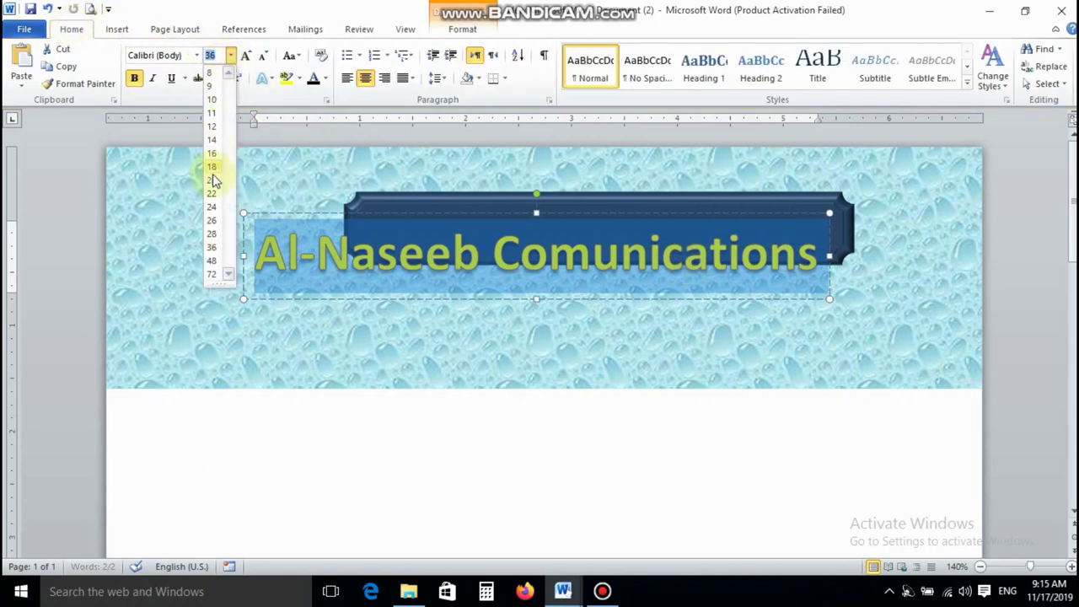
{"action": "left_click", "coordinate": [212, 239]}
- Shrink the title box around the text and centre it within the navy banner
{"action": "left_click_drag", "start_coordinate": [476, 300], "coordinate": [475, 281]}
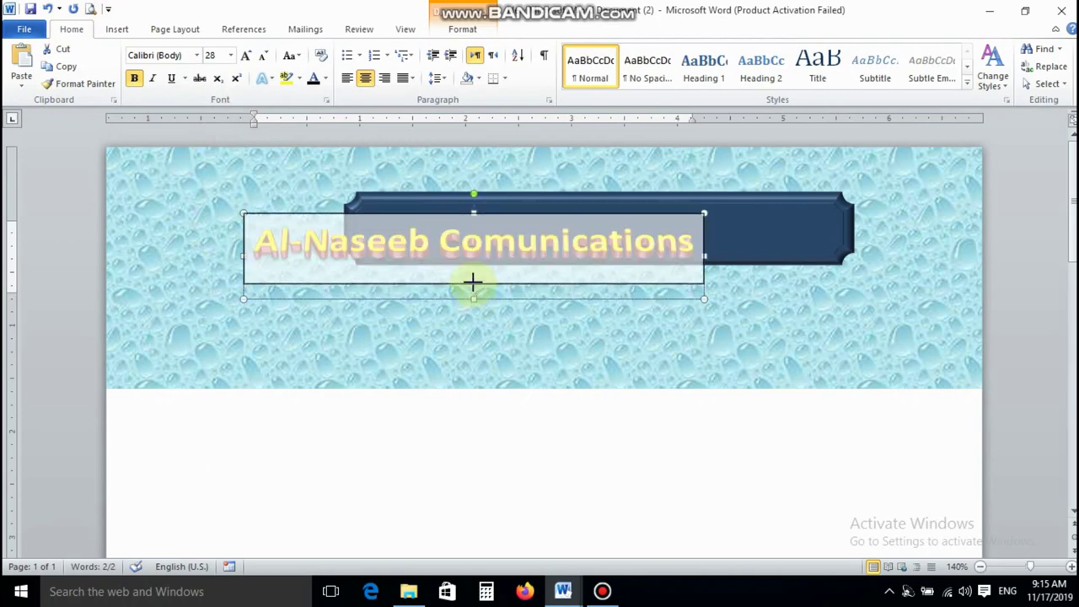
{"action": "left_click_drag", "start_coordinate": [504, 215], "coordinate": [605, 214]}
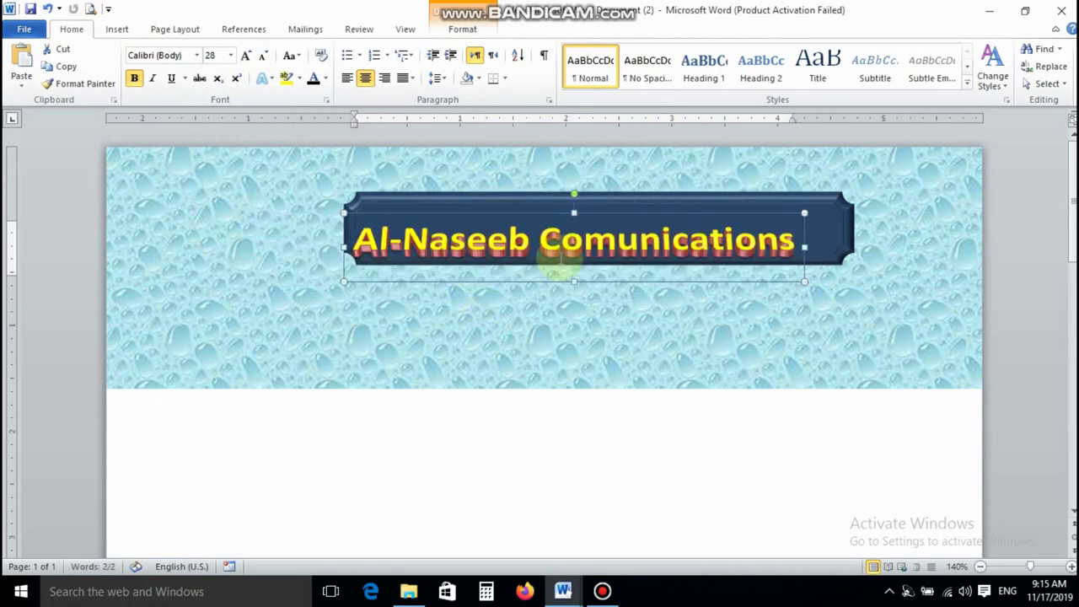
{"action": "left_click_drag", "start_coordinate": [571, 279], "coordinate": [573, 271]}
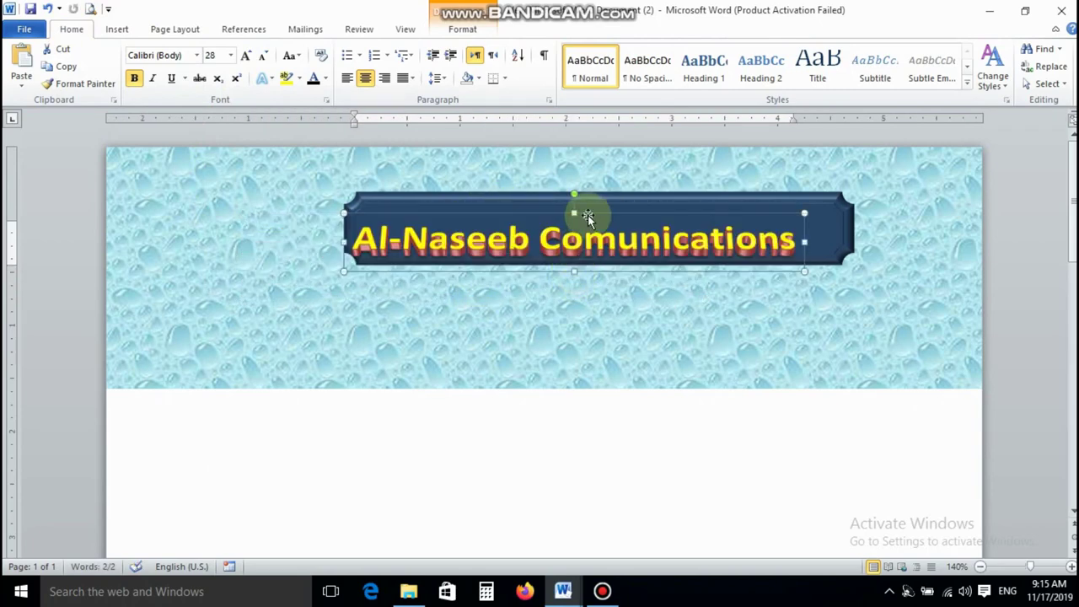
{"action": "key", "text": "Up"}
{"action": "key", "text": "Up"}
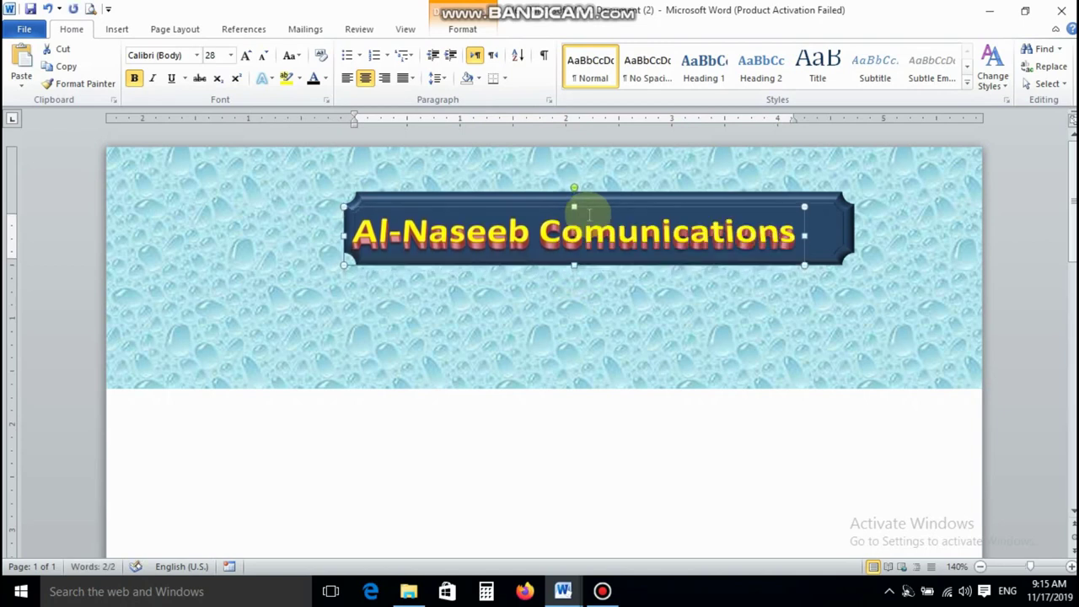
{"action": "left_click_drag", "start_coordinate": [598, 196], "coordinate": [619, 208]}
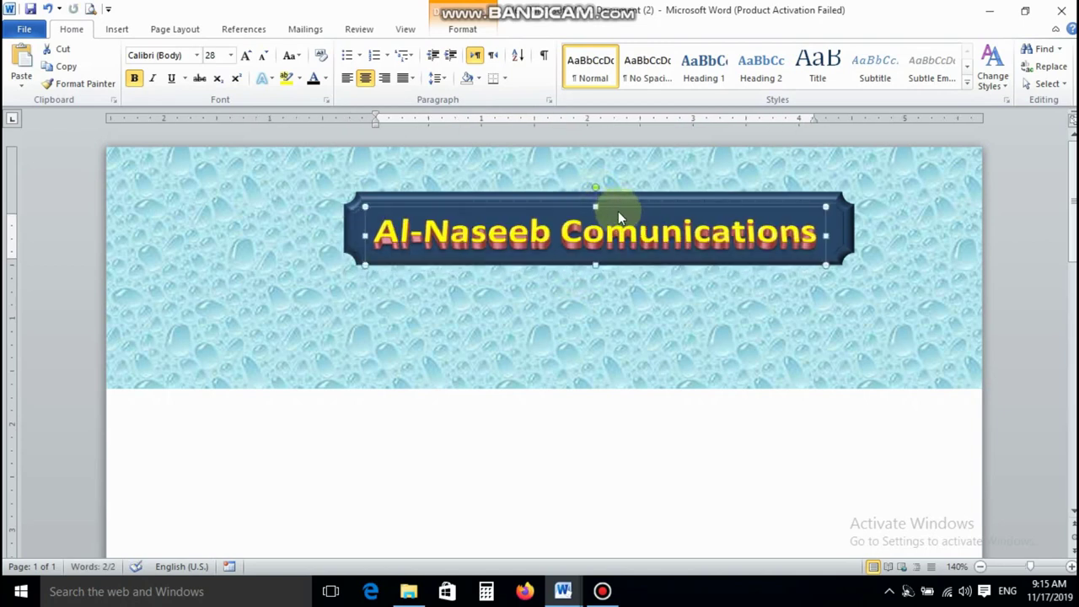
{"action": "key", "text": "Up"}
{"action": "key", "text": "Up"}
{"action": "key", "text": "Up"}
{"action": "key", "text": "Up"}
{"action": "key", "text": "Up"}
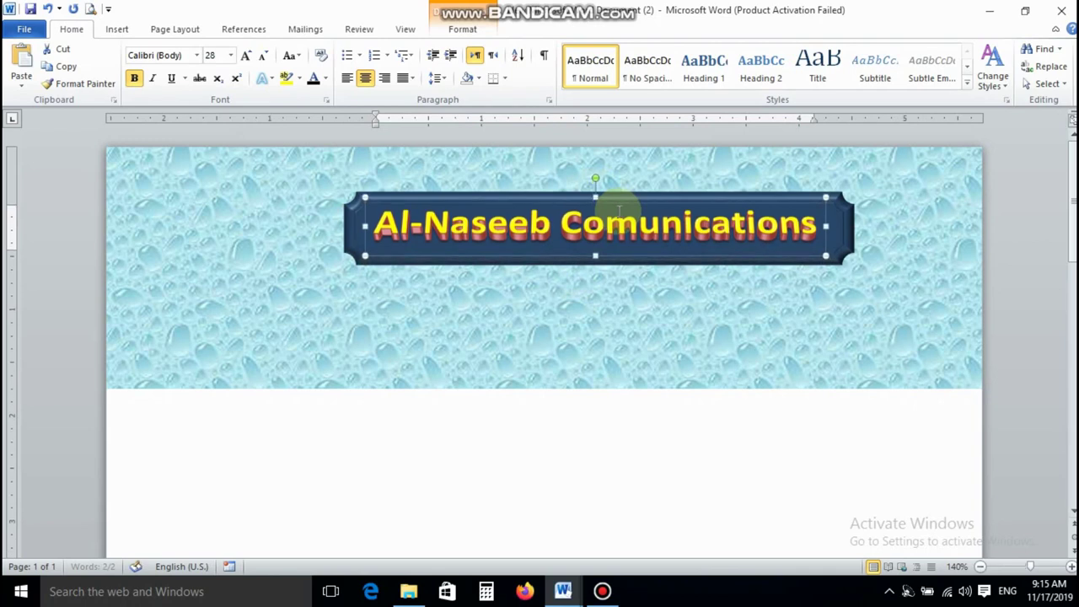
{"action": "key", "text": "Up"}
{"action": "key", "text": "Right"}
{"action": "key", "text": "Right"}
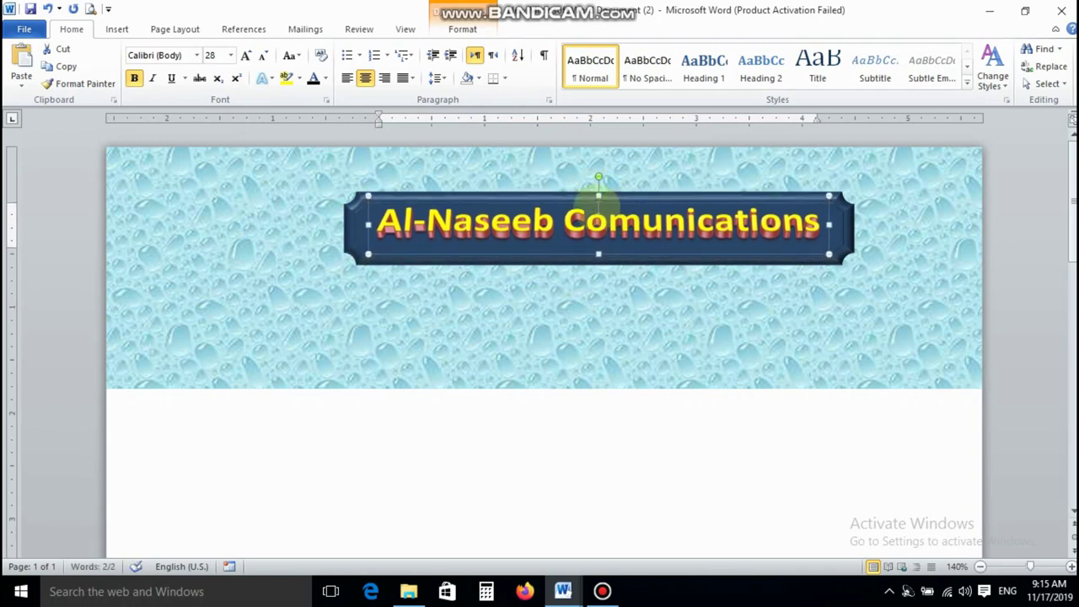
{"action": "left_click", "coordinate": [173, 85]}
- Fill the company name letters with a dark yellow gradient variation
{"action": "left_click", "coordinate": [481, 373]}
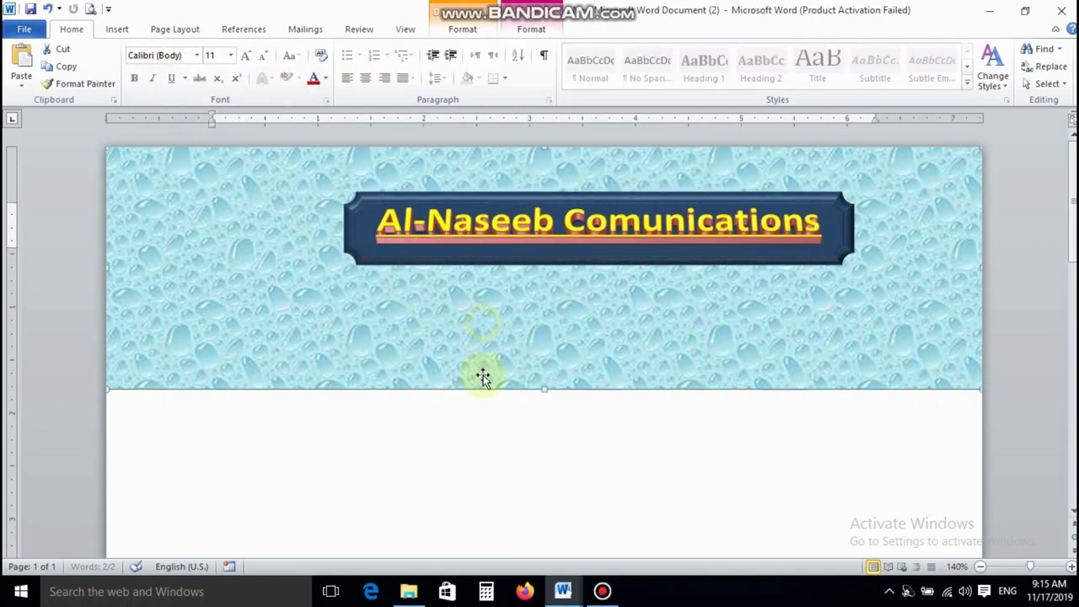
{"action": "left_click", "coordinate": [390, 218]}
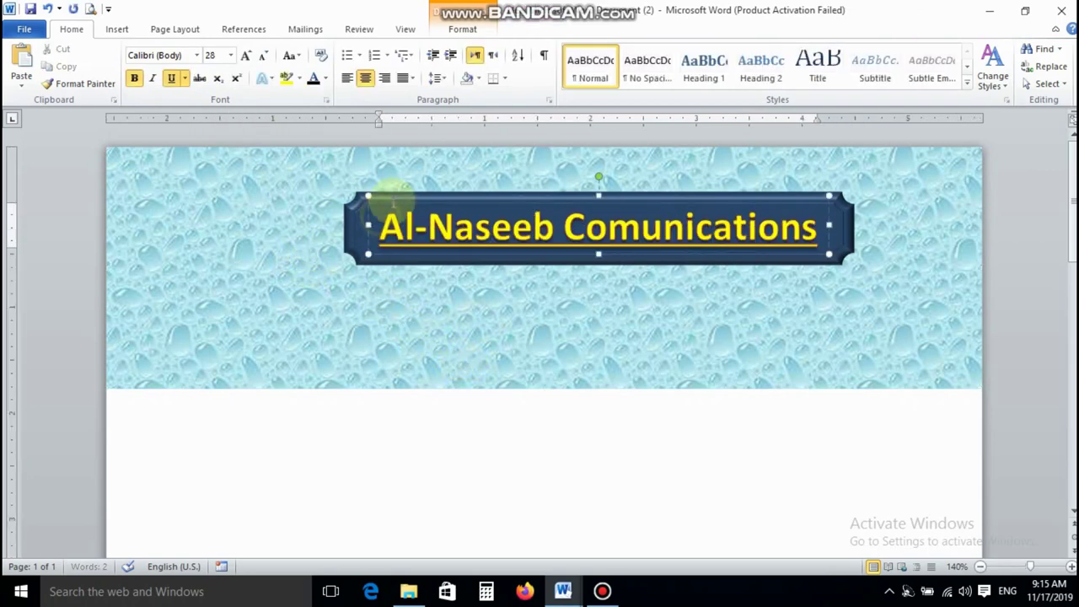
{"action": "left_click", "coordinate": [482, 31]}
{"action": "left_click", "coordinate": [645, 49]}
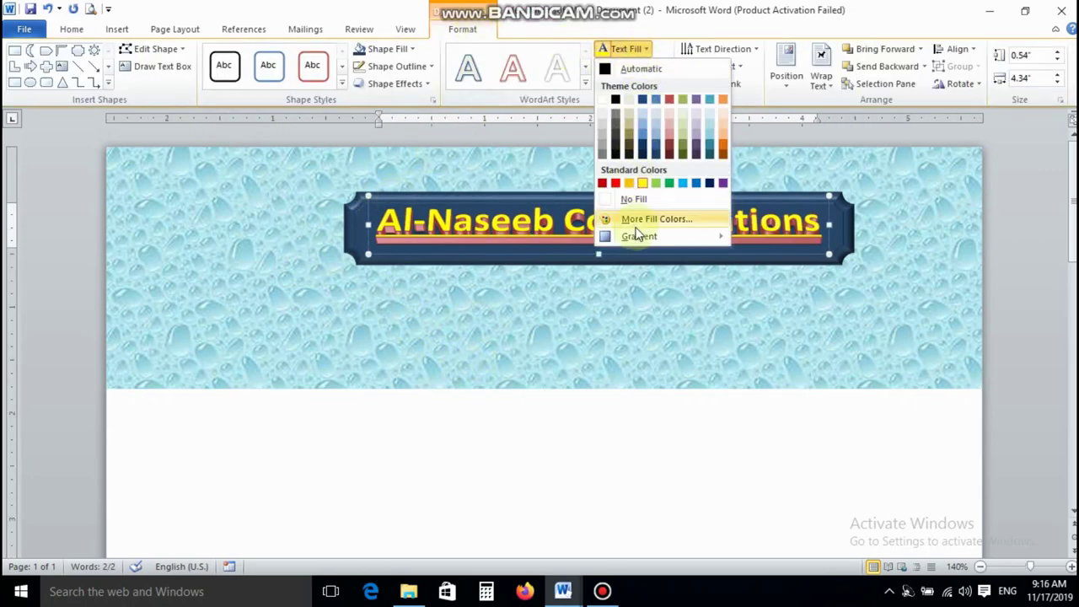
{"action": "mouse_move", "coordinate": [639, 236]}
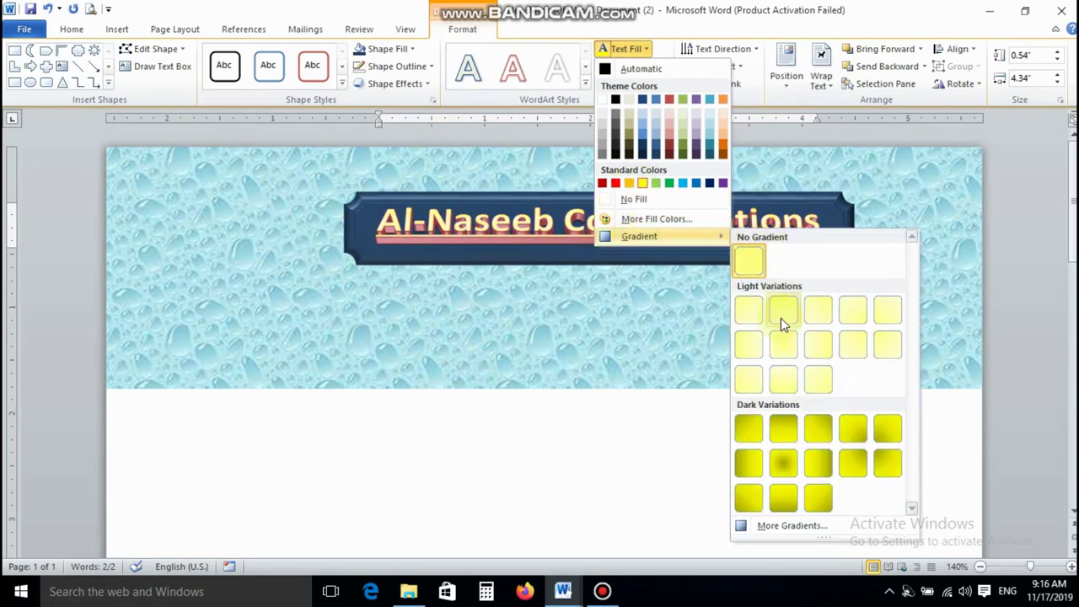
{"action": "left_click", "coordinate": [818, 434]}
{"action": "left_click", "coordinate": [499, 361]}
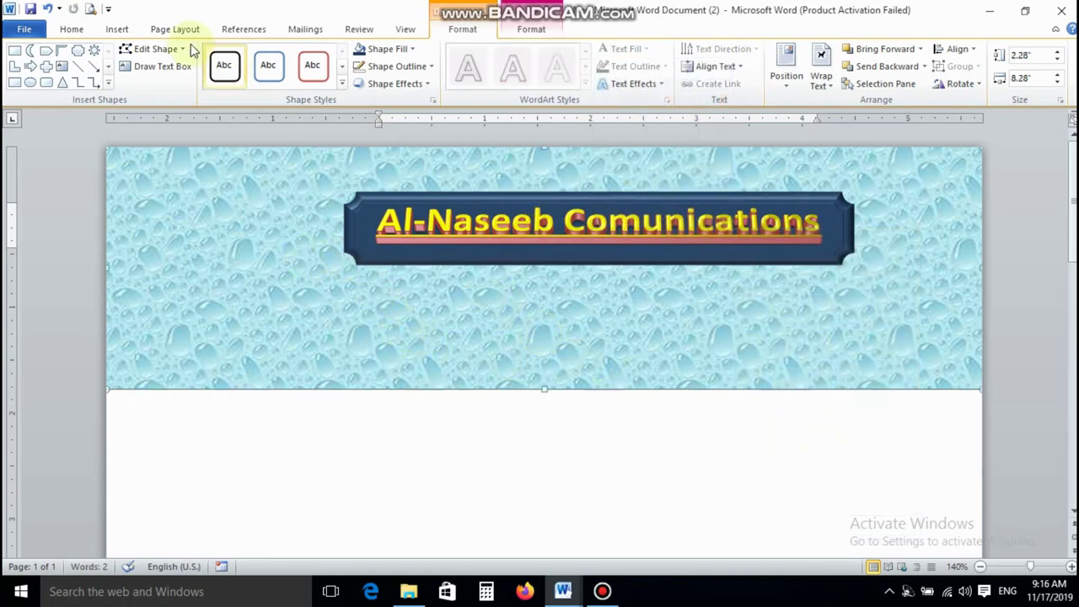
- Insert an orange WordArt box below the banner and type the business's address into it
{"action": "left_click", "coordinate": [116, 28]}
{"action": "left_click", "coordinate": [743, 66]}
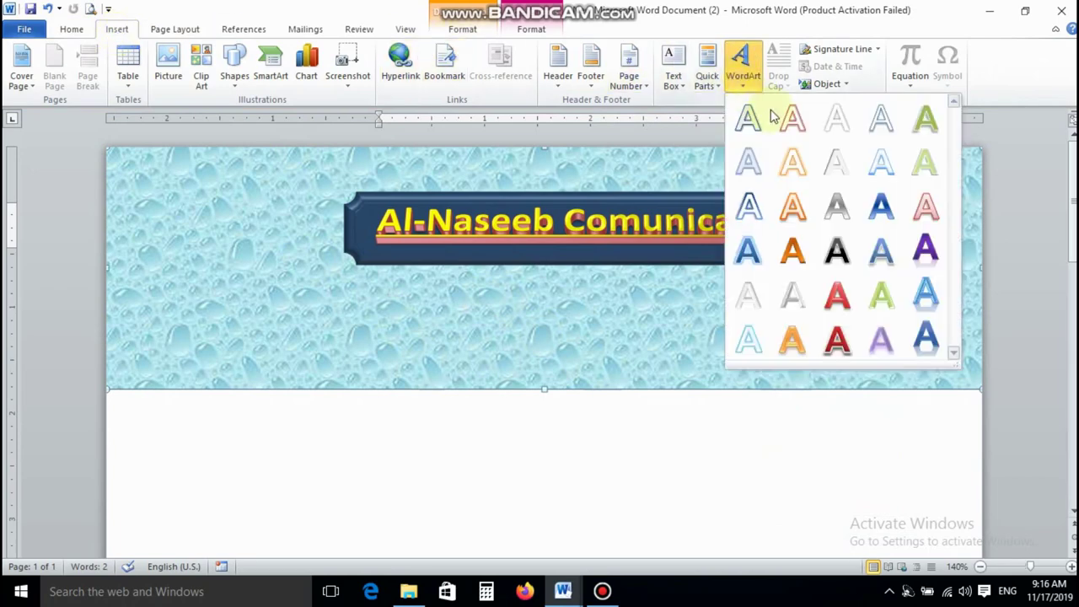
{"action": "left_click", "coordinate": [795, 339]}
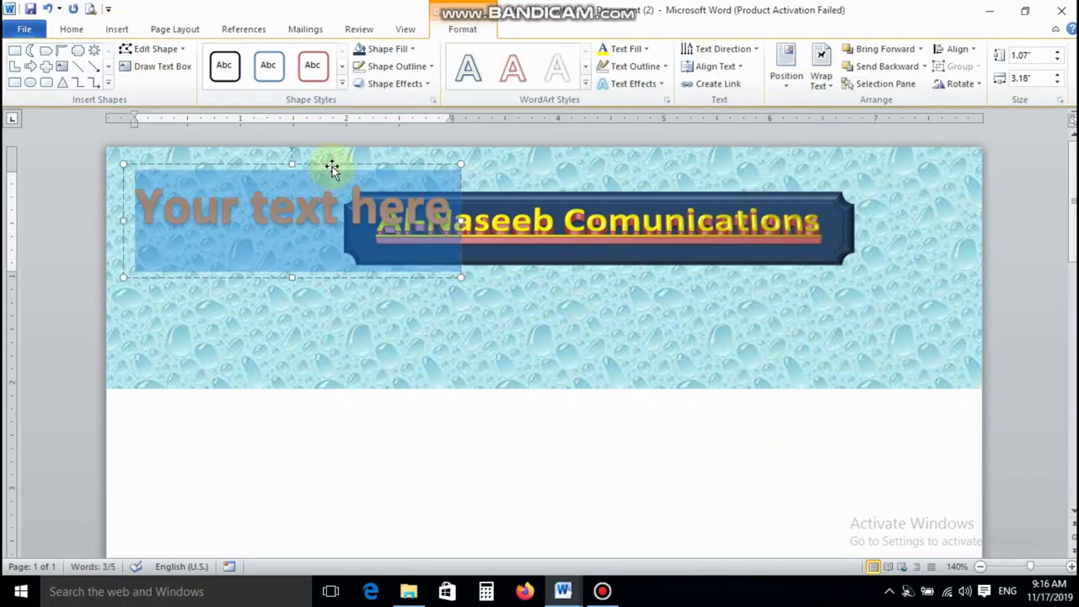
{"action": "left_click_drag", "start_coordinate": [332, 168], "coordinate": [576, 274]}
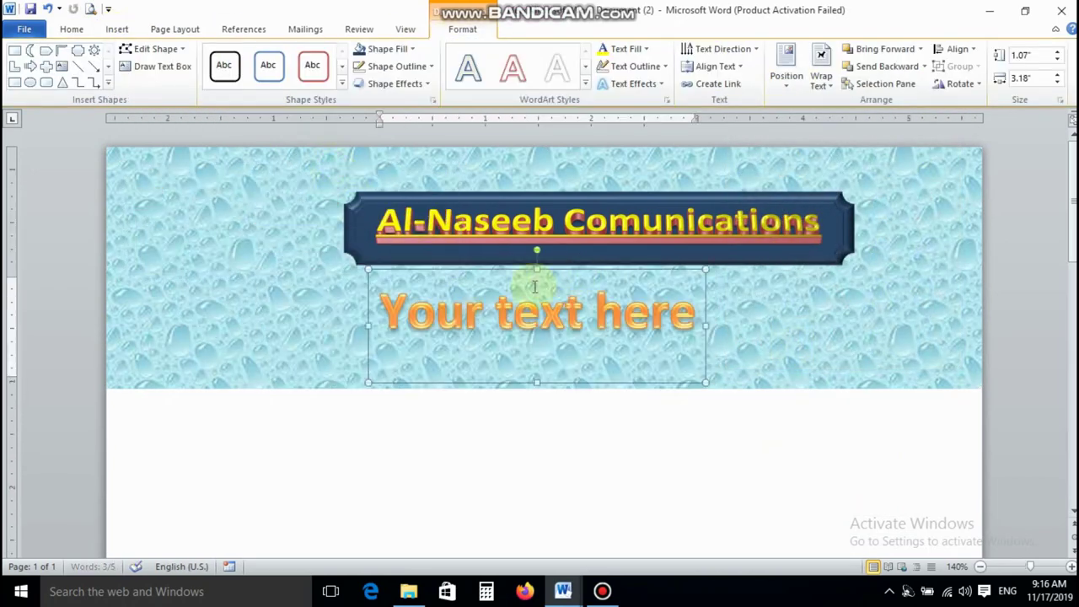
{"action": "left_click_drag", "start_coordinate": [394, 307], "coordinate": [657, 327]}
{"action": "type", "text": "M"}
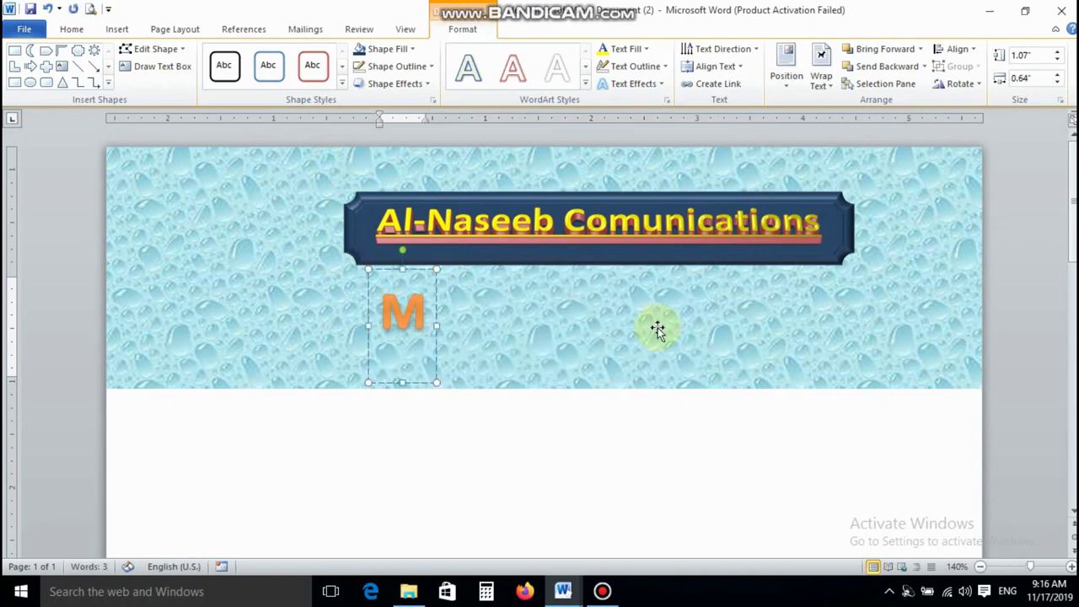
{"action": "type", "text": "ain Bazar,"}
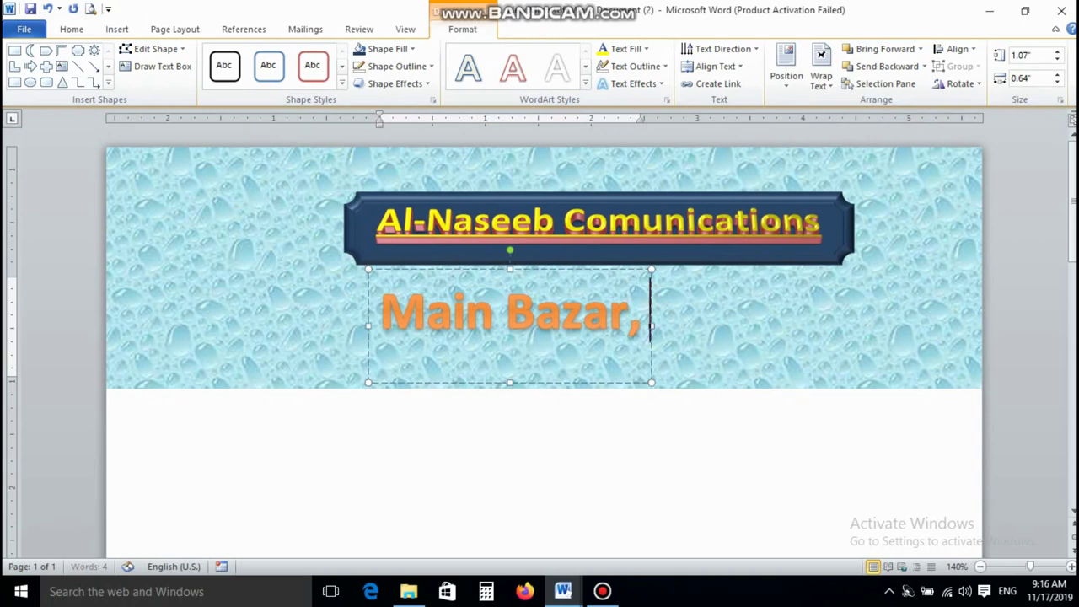
{"action": "type", "text": " Shar"}
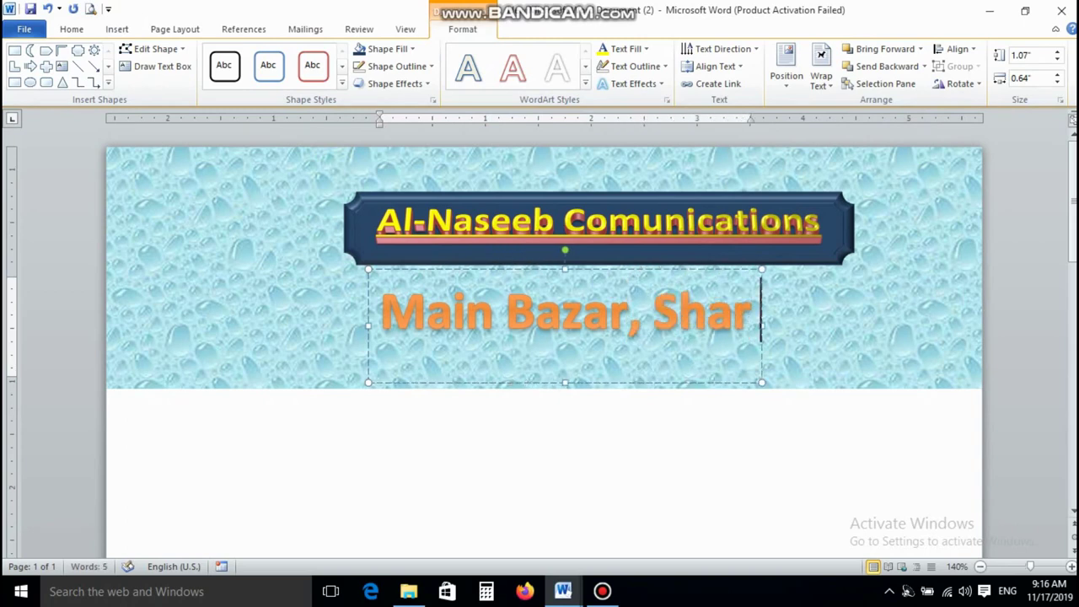
{"action": "type", "text": " Market"}
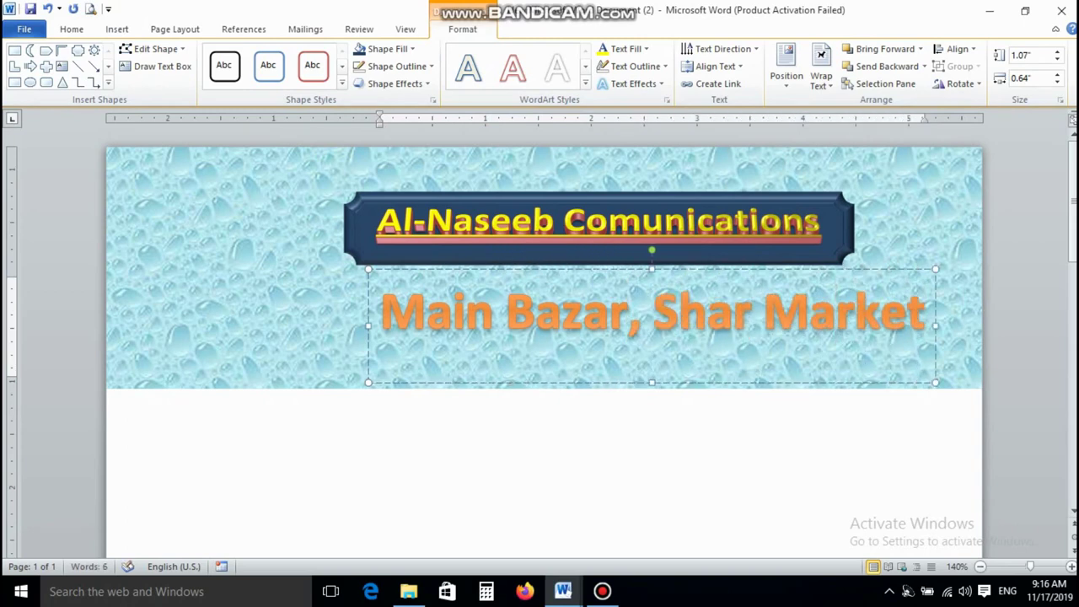
{"action": "type", "text": " La"}
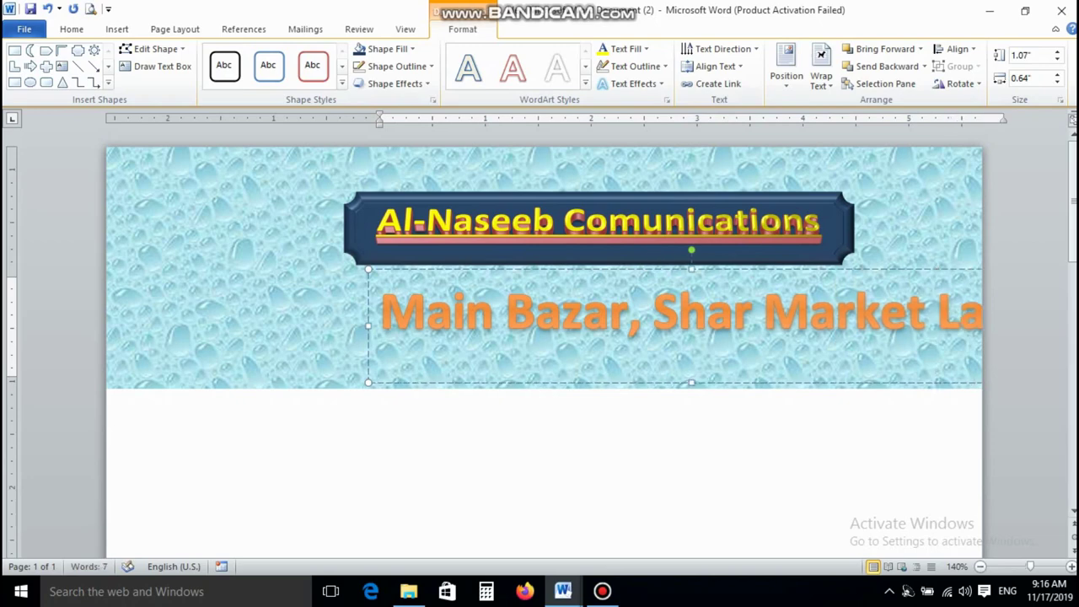
{"action": "type", "text": "rkana"}
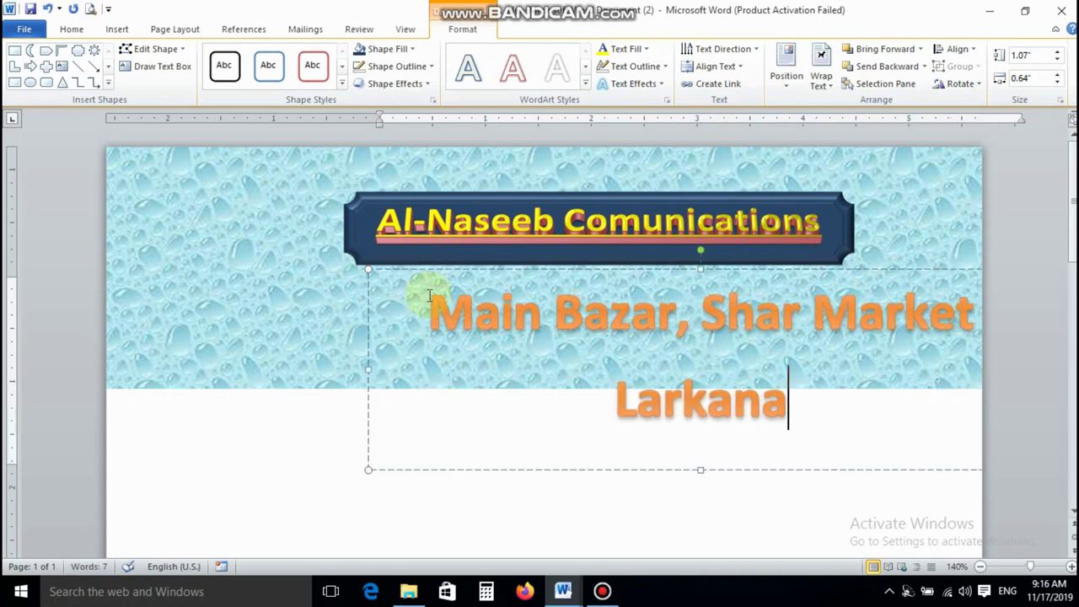
{"action": "left_click_drag", "start_coordinate": [430, 300], "coordinate": [712, 395]}
- Set the address text to 22 pt, colour it red, and reposition its box under the banner
{"action": "left_click", "coordinate": [67, 30]}
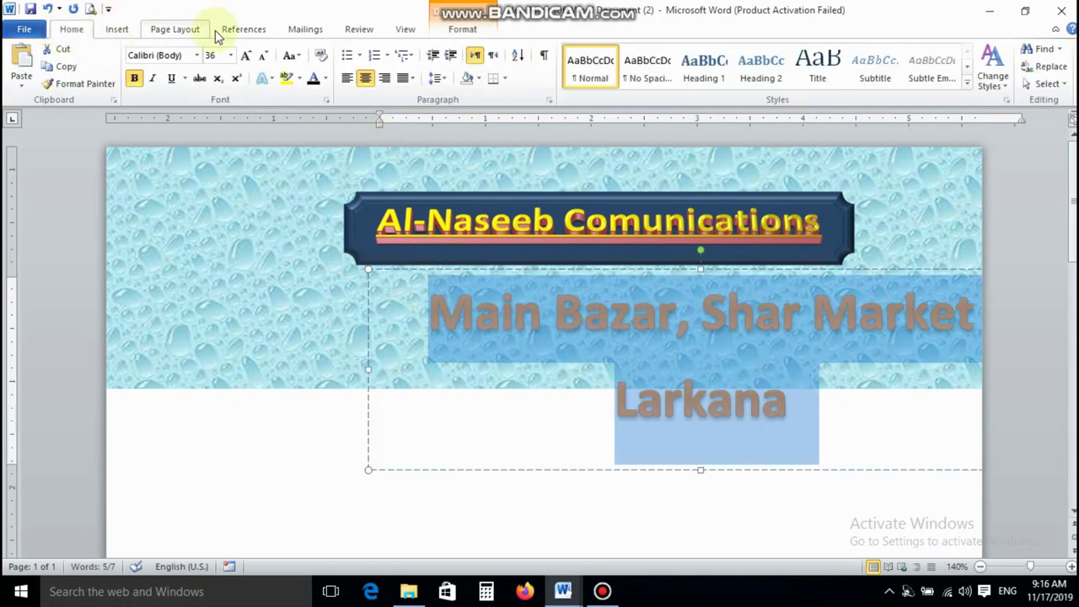
{"action": "left_click", "coordinate": [231, 55]}
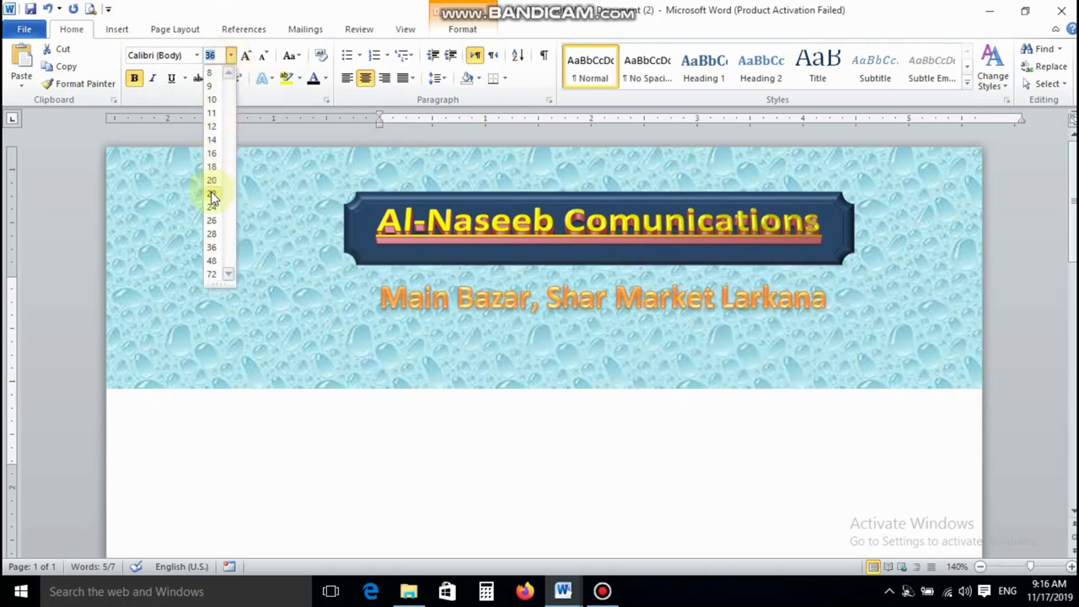
{"action": "left_click", "coordinate": [213, 194]}
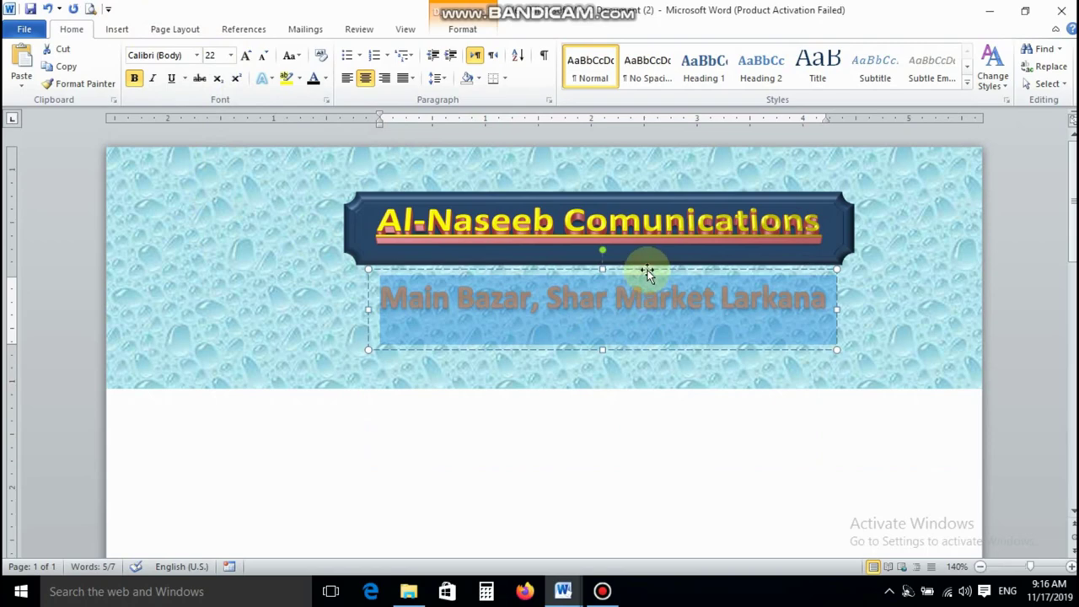
{"action": "left_click_drag", "start_coordinate": [664, 264], "coordinate": [665, 265]}
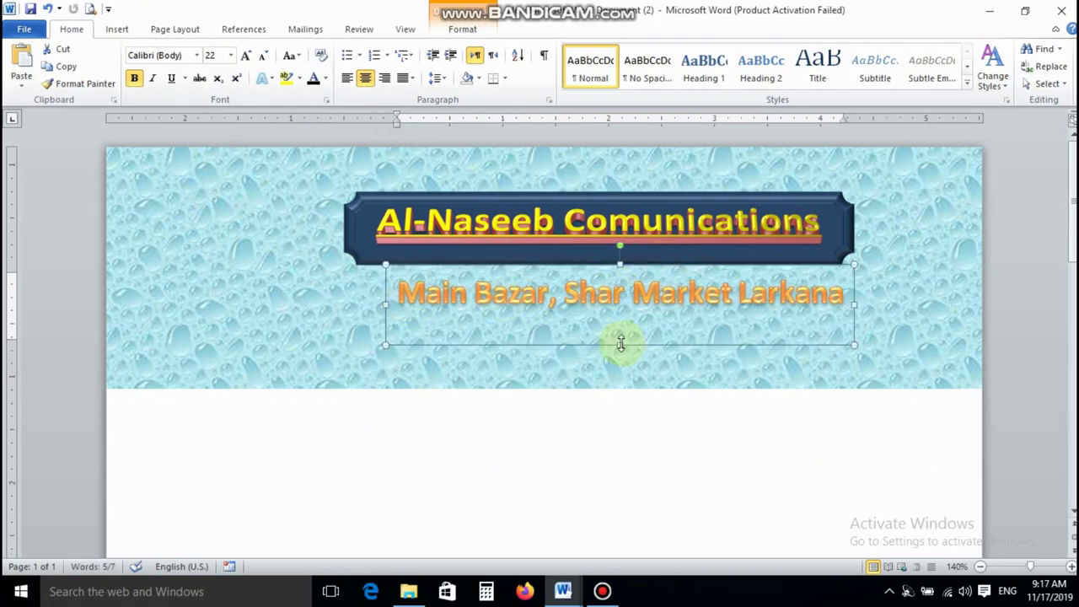
{"action": "left_click_drag", "start_coordinate": [621, 344], "coordinate": [619, 315]}
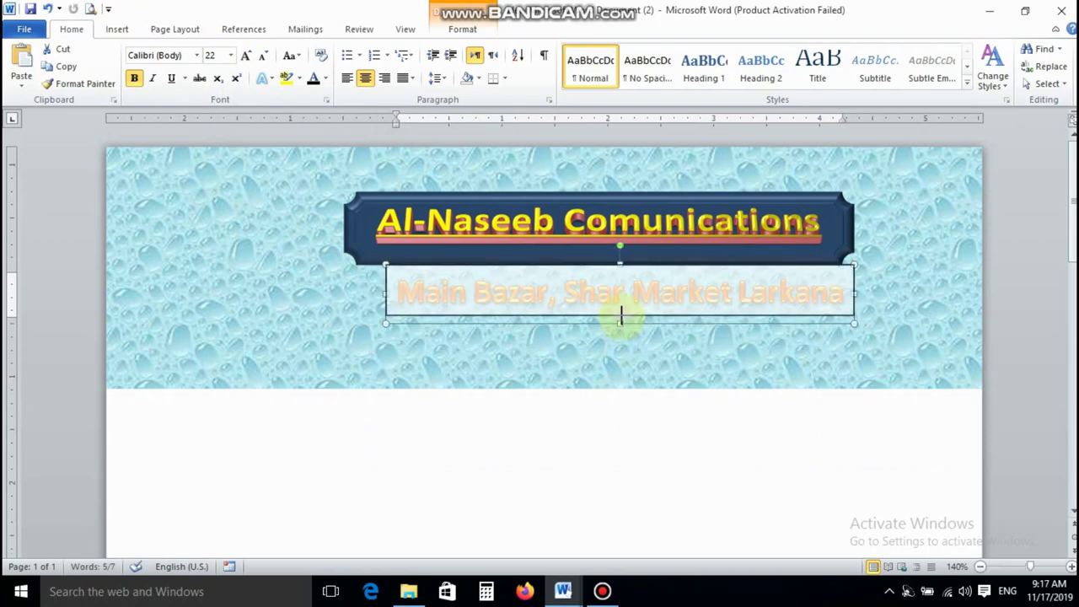
{"action": "left_click_drag", "start_coordinate": [571, 266], "coordinate": [571, 272]}
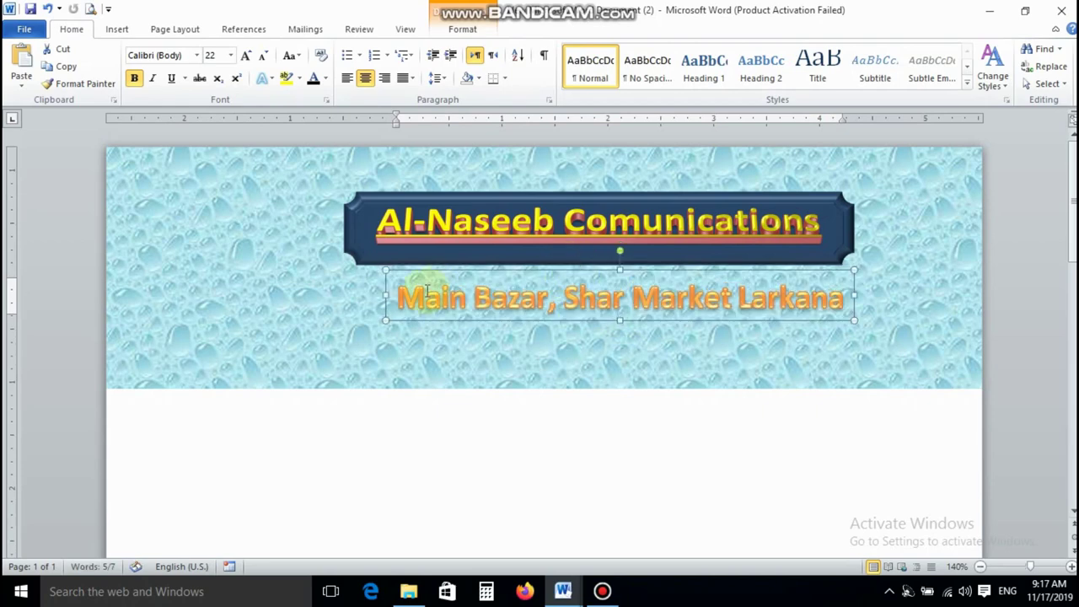
{"action": "triple_click", "coordinate": [764, 300]}
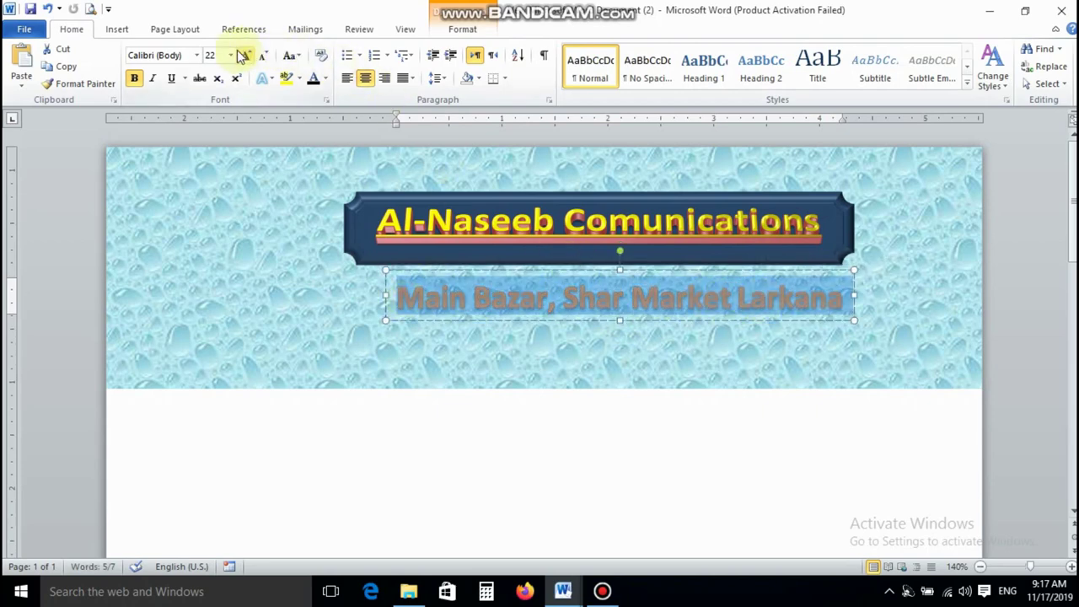
{"action": "left_click", "coordinate": [325, 78]}
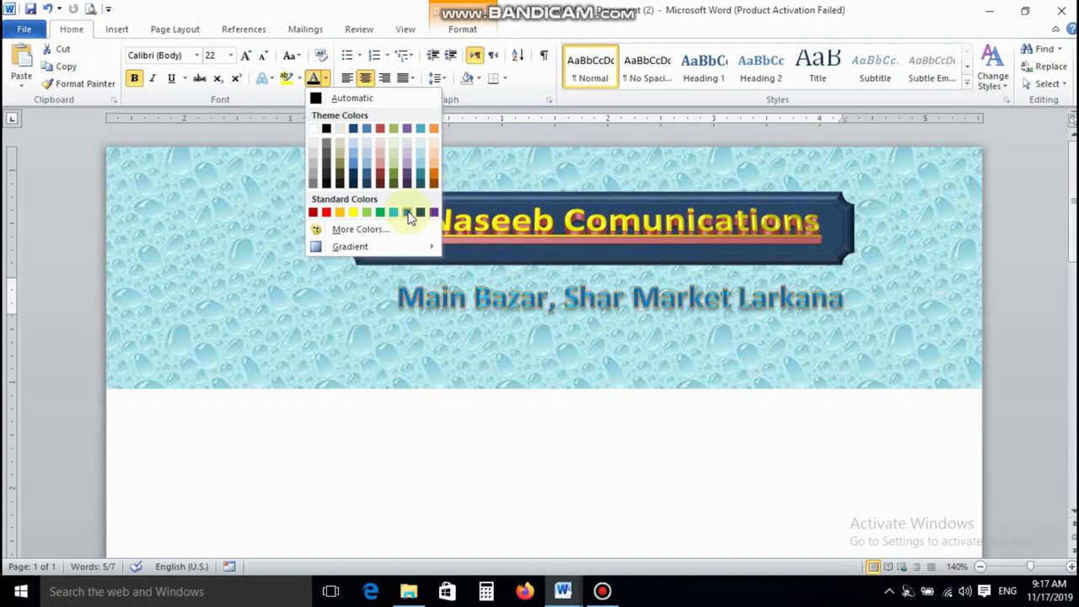
{"action": "left_click", "coordinate": [326, 215]}
{"action": "left_click", "coordinate": [492, 270]}
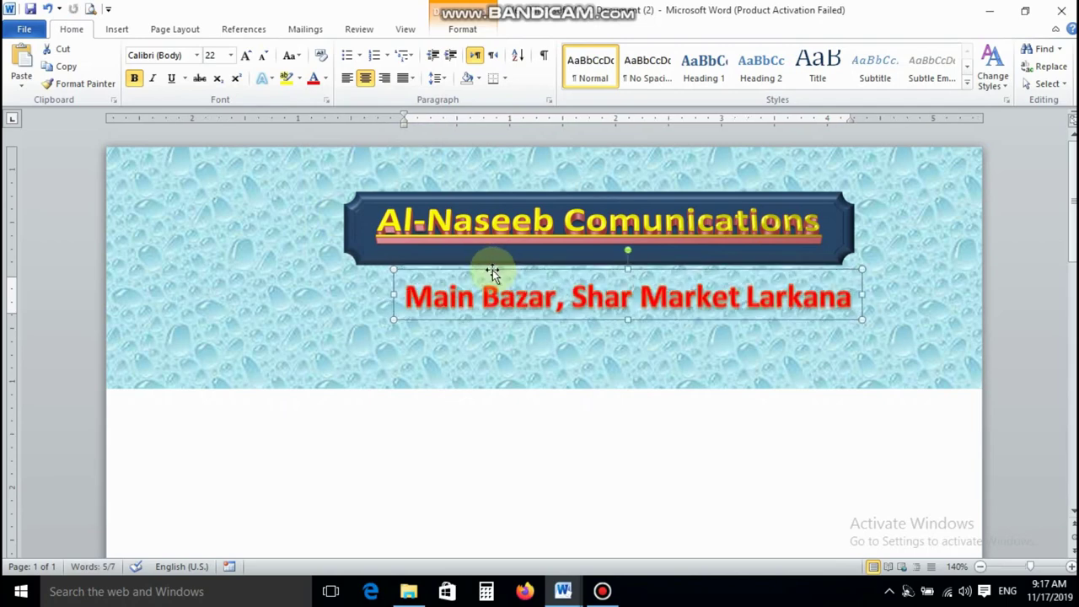
{"action": "left_click_drag", "start_coordinate": [492, 270], "coordinate": [472, 271]}
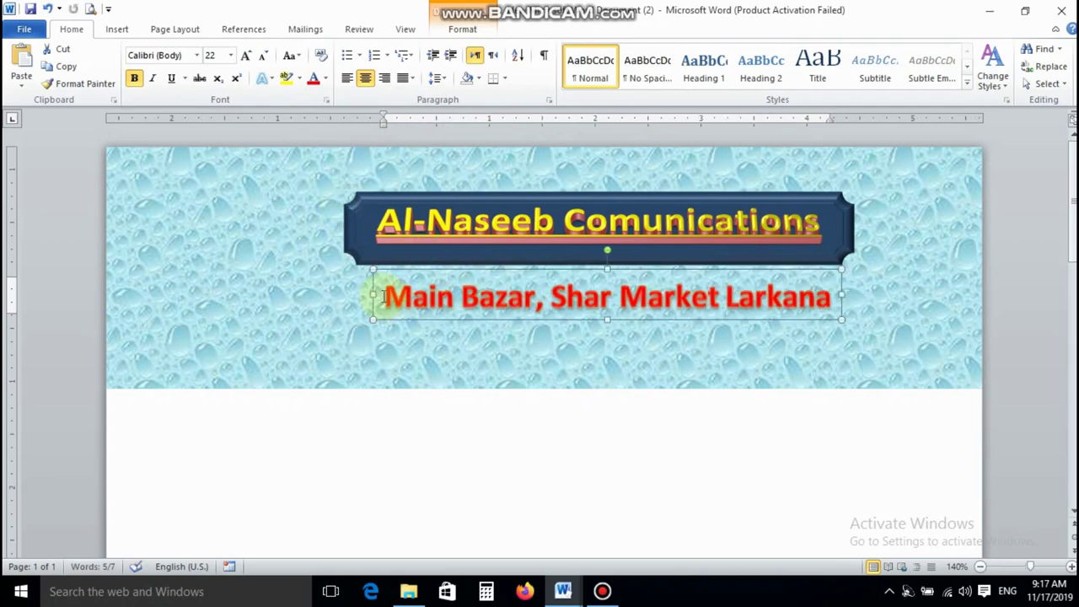
- Reduce the address to 20 pt, underline it, and centre it under the banner
{"action": "left_click_drag", "start_coordinate": [382, 297], "coordinate": [833, 297]}
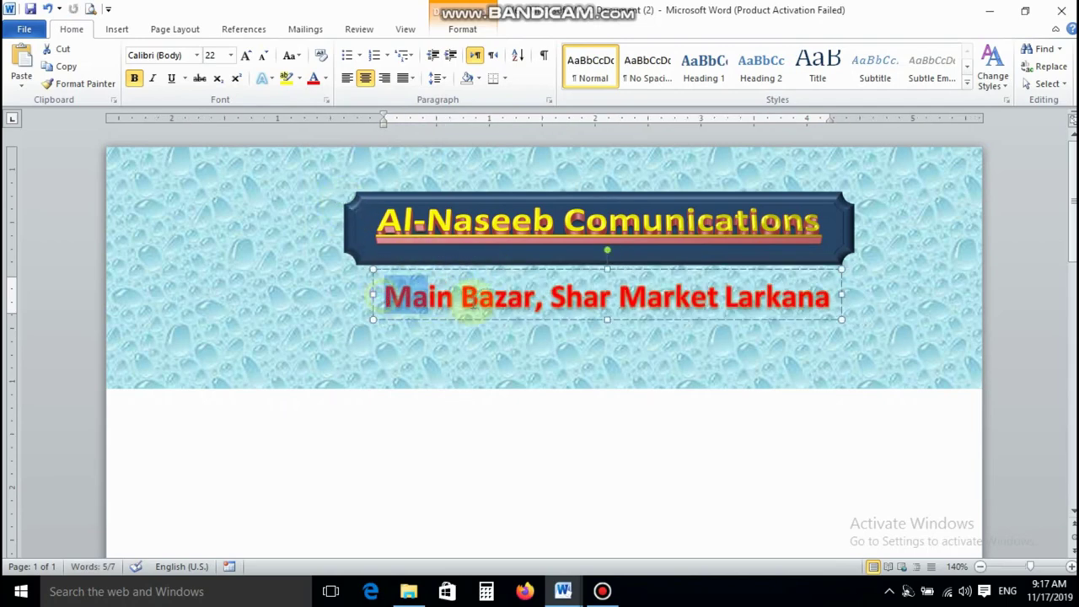
{"action": "left_click", "coordinate": [231, 56]}
{"action": "left_click", "coordinate": [211, 180]}
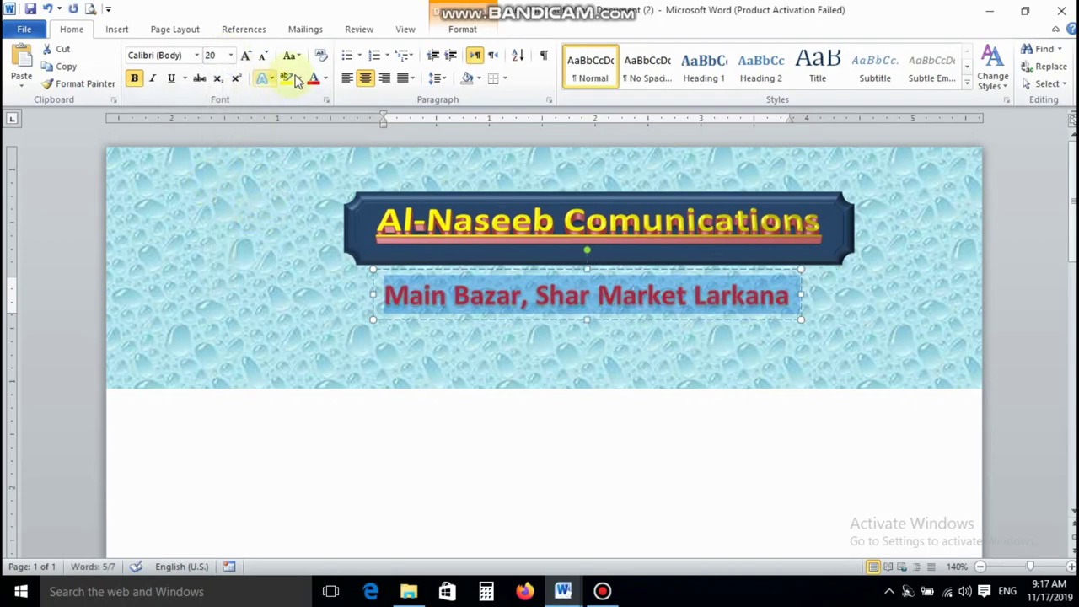
{"action": "left_click", "coordinate": [171, 78]}
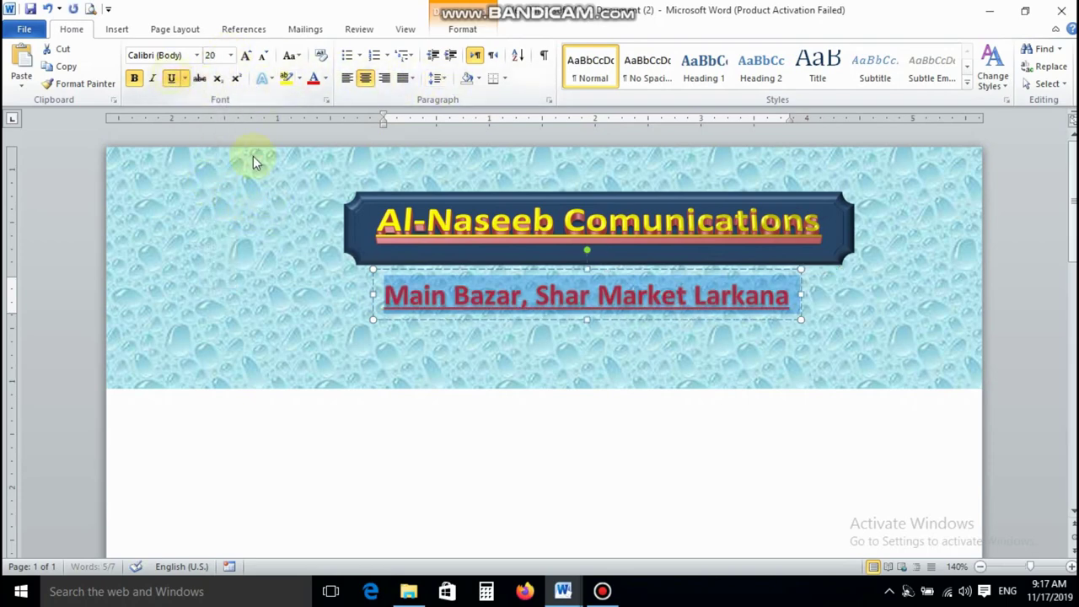
{"action": "left_click_drag", "start_coordinate": [613, 275], "coordinate": [636, 272]}
{"action": "left_click", "coordinate": [357, 337]}
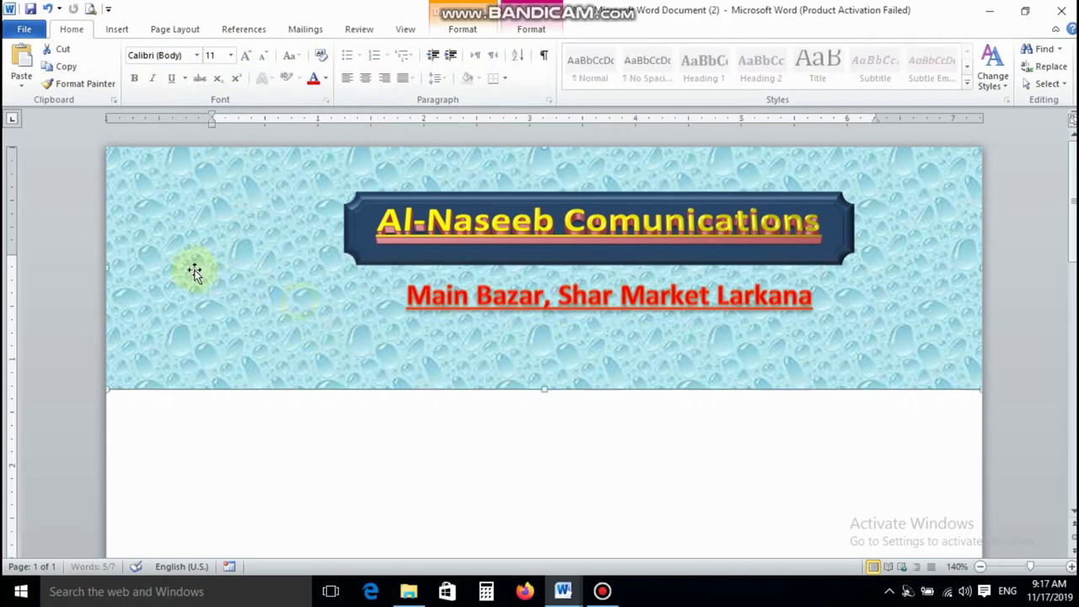
- Insert the black mobile phone clip art into the document
{"action": "left_click", "coordinate": [116, 29]}
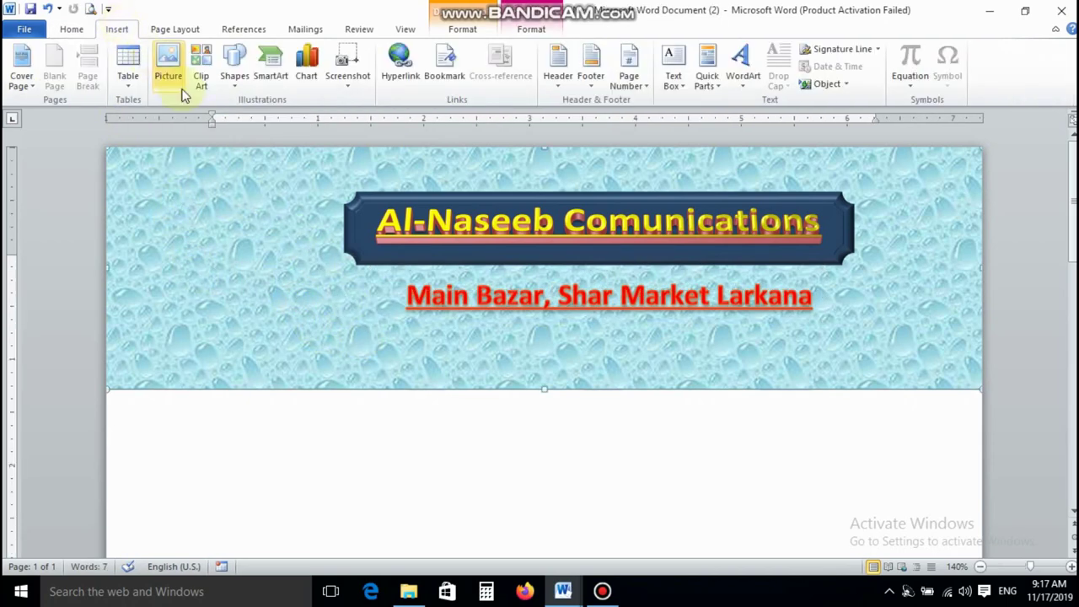
{"action": "left_click", "coordinate": [199, 74]}
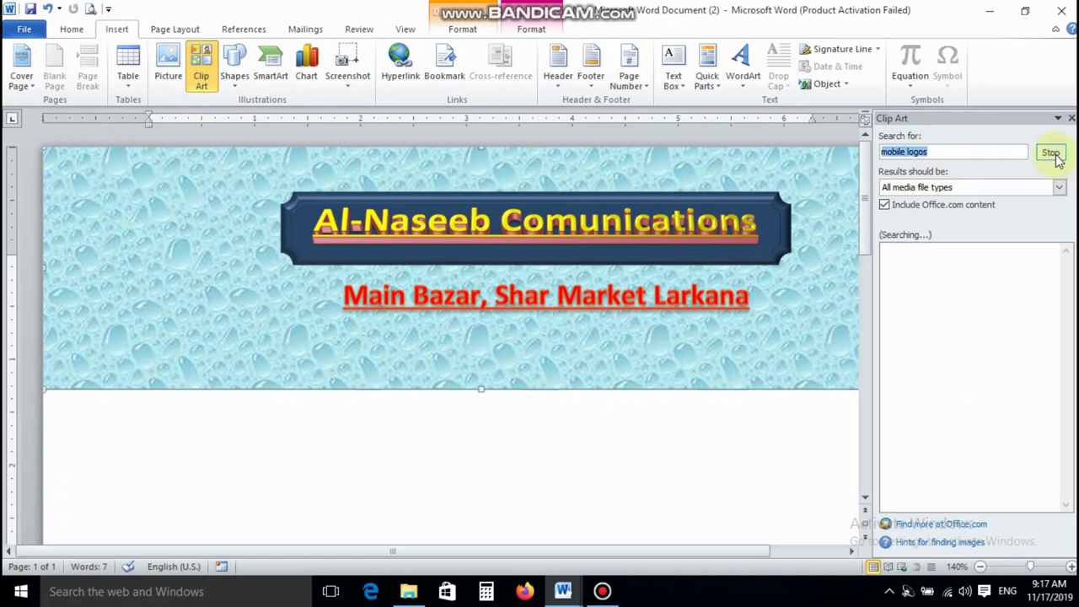
{"action": "scroll", "coordinate": [978, 371], "scroll_direction": "down", "scroll_amount": 3}
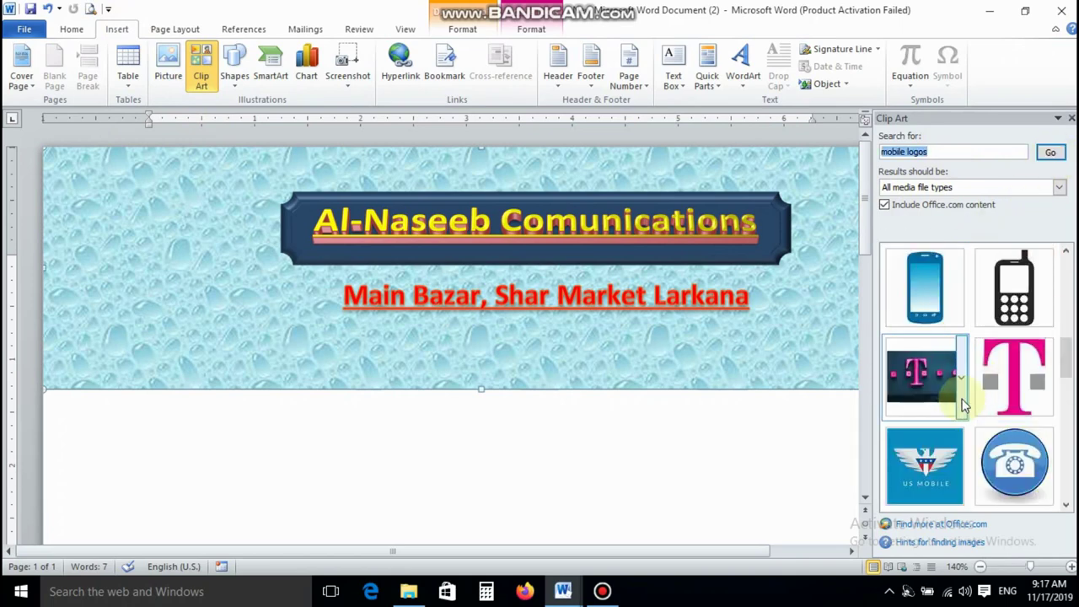
{"action": "left_click", "coordinate": [1015, 288]}
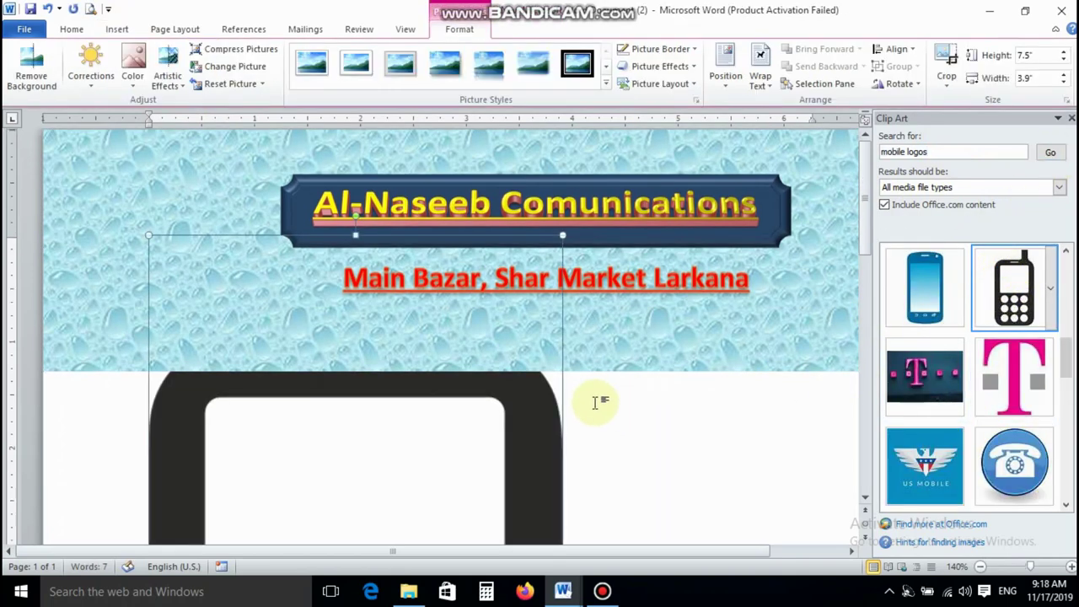
{"action": "left_click_drag", "start_coordinate": [562, 236], "coordinate": [516, 511]}
{"action": "scroll", "coordinate": [549, 426], "scroll_direction": "down", "scroll_amount": 3}
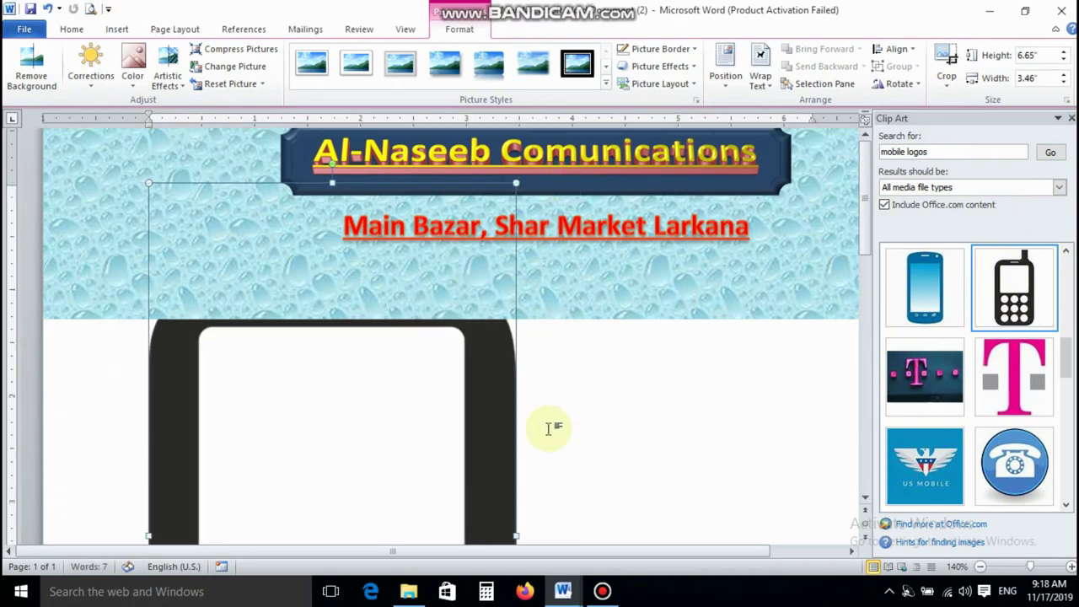
- Place the phone picture behind the text and start shrinking it
{"action": "left_click", "coordinate": [759, 74]}
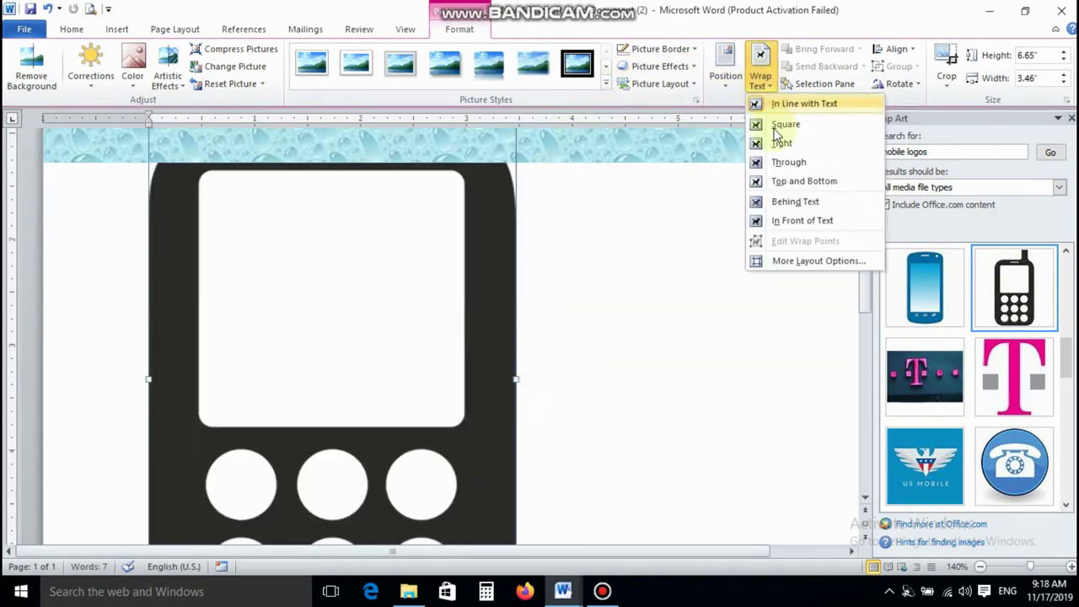
{"action": "left_click", "coordinate": [782, 202]}
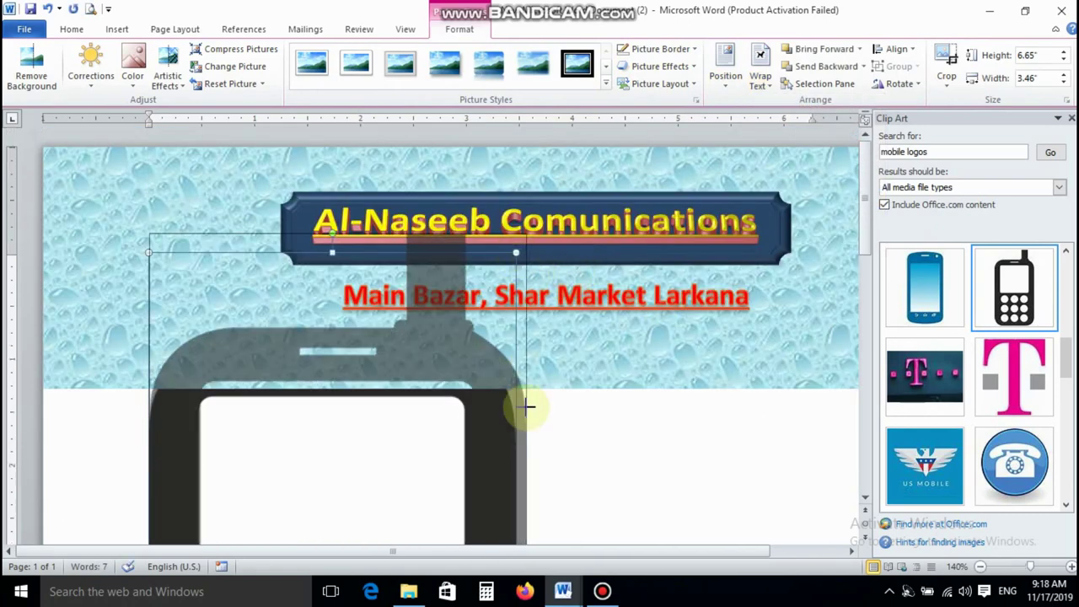
{"action": "left_click_drag", "start_coordinate": [517, 253], "coordinate": [415, 448]}
{"action": "scroll", "coordinate": [407, 263], "scroll_direction": "down", "scroll_amount": 3}
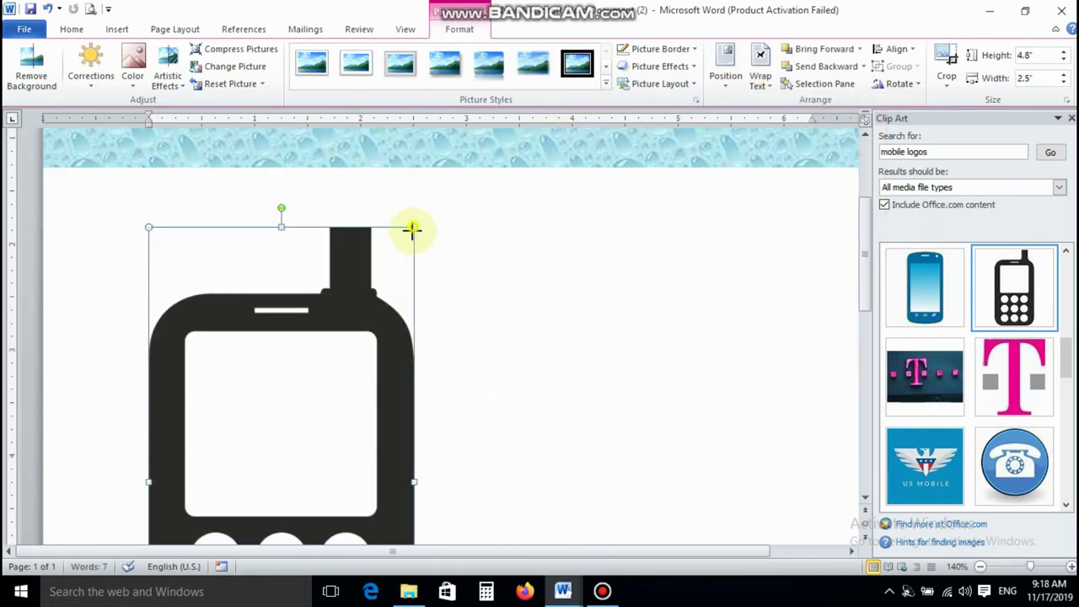
{"action": "left_click_drag", "start_coordinate": [414, 228], "coordinate": [335, 277]}
{"action": "scroll", "coordinate": [430, 285], "scroll_direction": "down", "scroll_amount": 3}
{"action": "scroll", "coordinate": [430, 285], "scroll_direction": "up", "scroll_amount": 4}
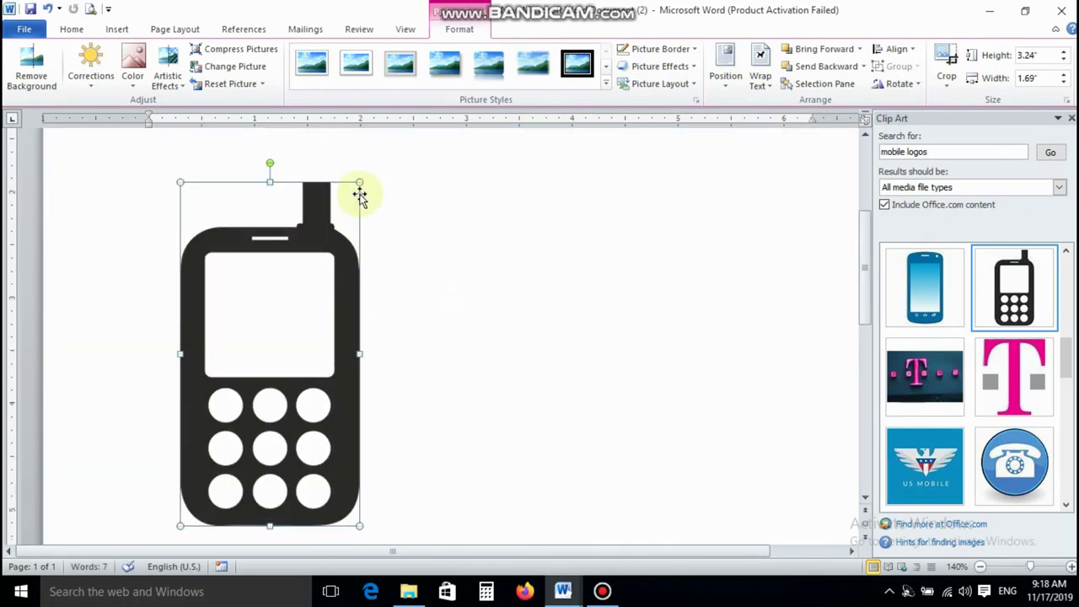
- Resize the phone picture to 2.27" × 1.18" and move it below the header band
{"action": "left_click_drag", "start_coordinate": [357, 194], "coordinate": [301, 301]}
{"action": "scroll", "coordinate": [448, 329], "scroll_direction": "up", "scroll_amount": 1}
{"action": "scroll", "coordinate": [449, 329], "scroll_direction": "up", "scroll_amount": 4}
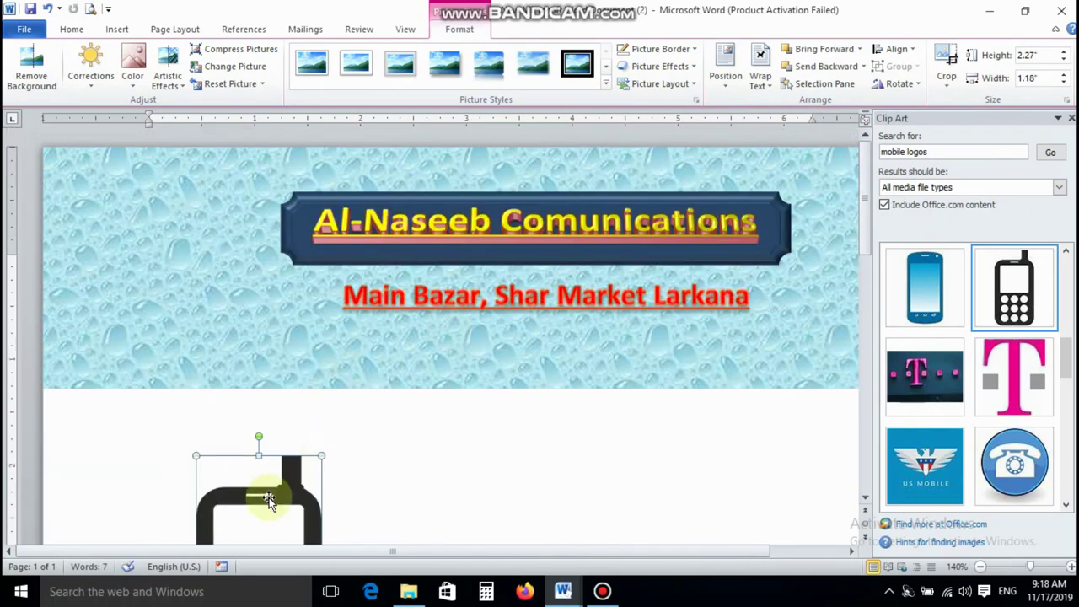
{"action": "left_click_drag", "start_coordinate": [265, 498], "coordinate": [215, 275]}
{"action": "mouse_move", "coordinate": [238, 437]}
{"action": "left_mouse_down"}
{"action": "mouse_move", "coordinate": [414, 548]}
{"action": "mouse_move", "coordinate": [242, 402]}
{"action": "mouse_move", "coordinate": [414, 448]}
{"action": "left_mouse_up"}
{"action": "scroll", "coordinate": [393, 427], "scroll_direction": "down", "scroll_amount": 5}
{"action": "left_click_drag", "start_coordinate": [210, 218], "coordinate": [353, 510]}
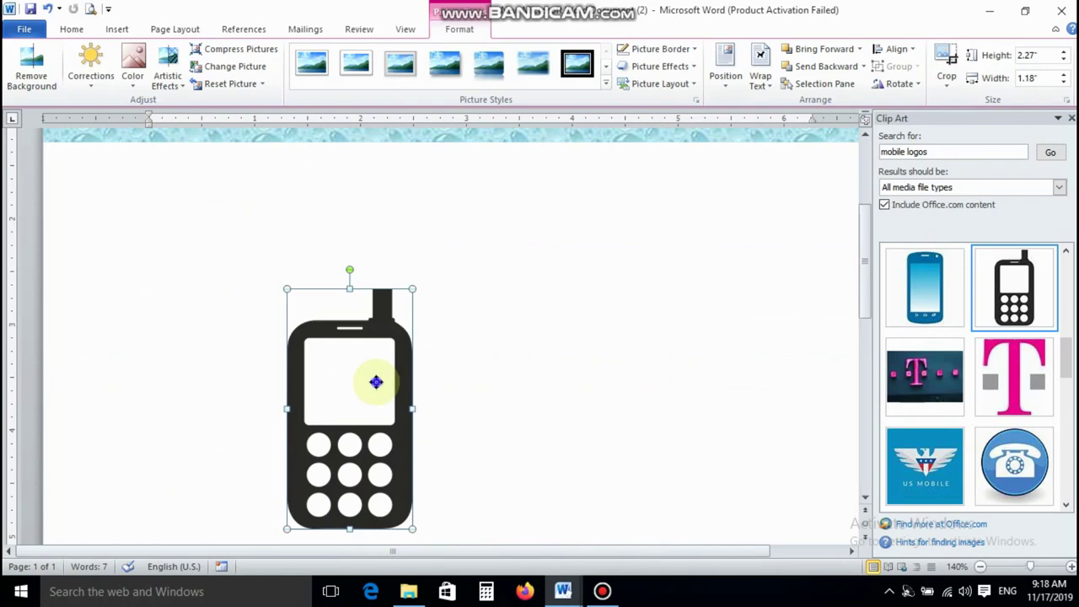
{"action": "right_click", "coordinate": [376, 382]}
- Duplicate the phone clip art and drag the copy up over the water-droplet header
{"action": "left_click", "coordinate": [409, 129]}
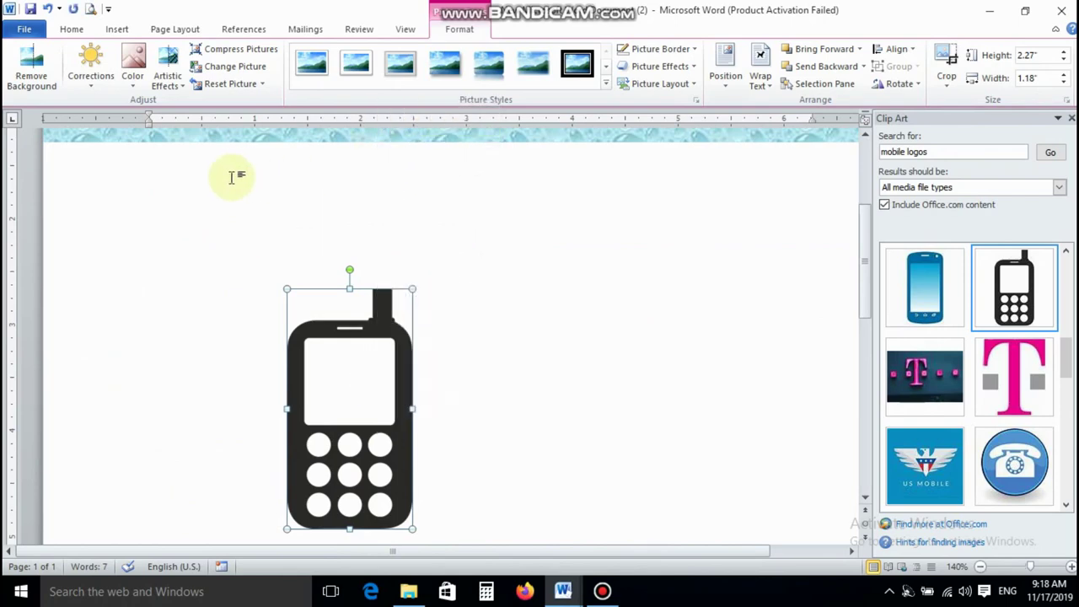
{"action": "left_click", "coordinate": [68, 29]}
{"action": "left_click", "coordinate": [21, 66]}
{"action": "scroll", "coordinate": [446, 362], "scroll_direction": "up", "scroll_amount": 5}
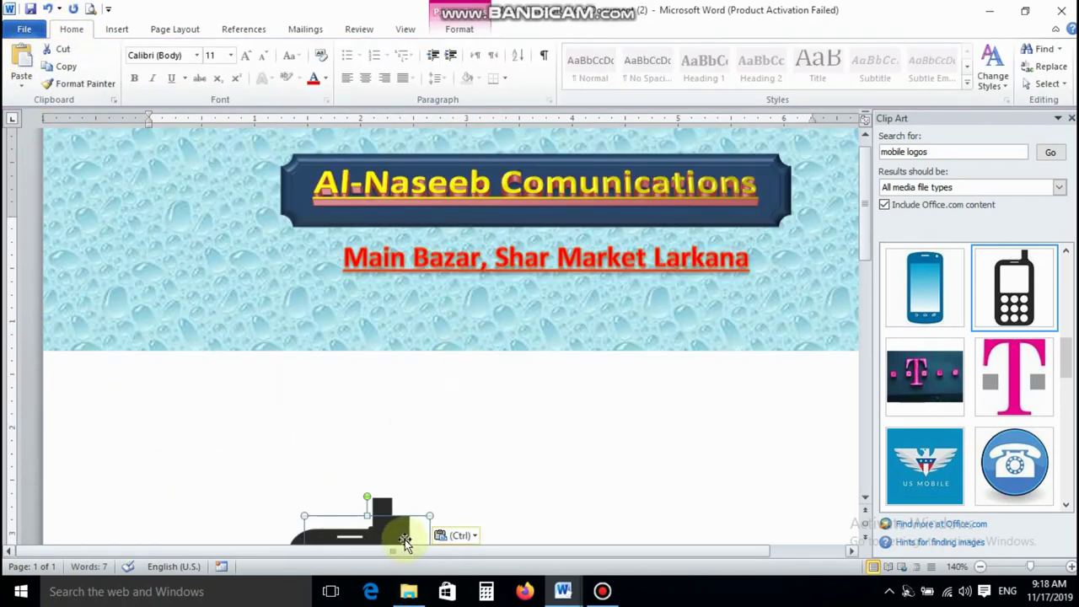
{"action": "left_click_drag", "start_coordinate": [405, 542], "coordinate": [221, 221]}
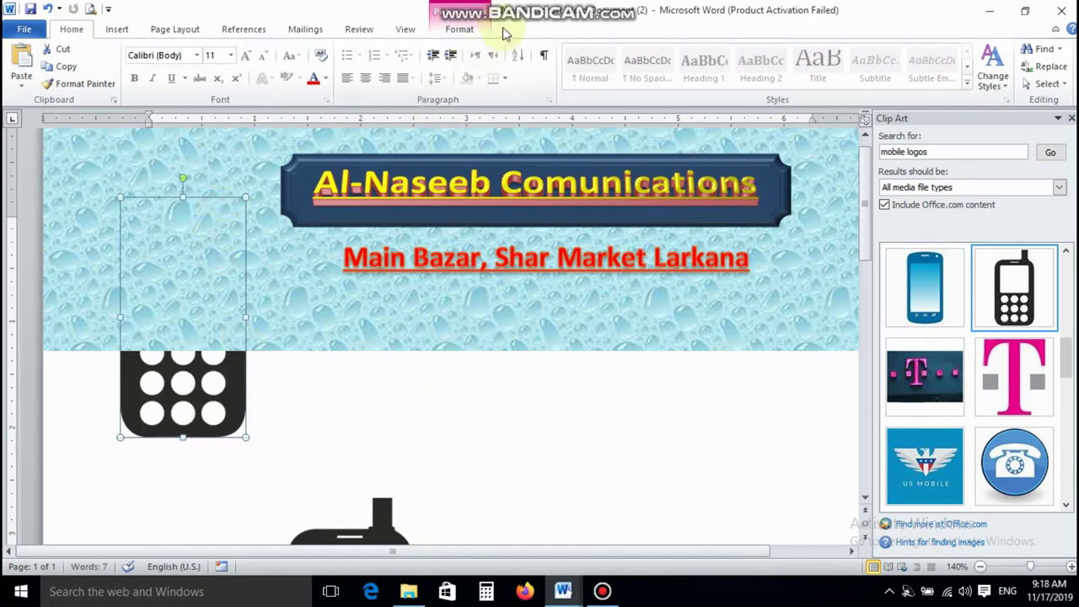
- Set the phone copy In Front of Text and size it to 1.52" × 0.79" at the header's top-left
{"action": "left_click", "coordinate": [459, 29]}
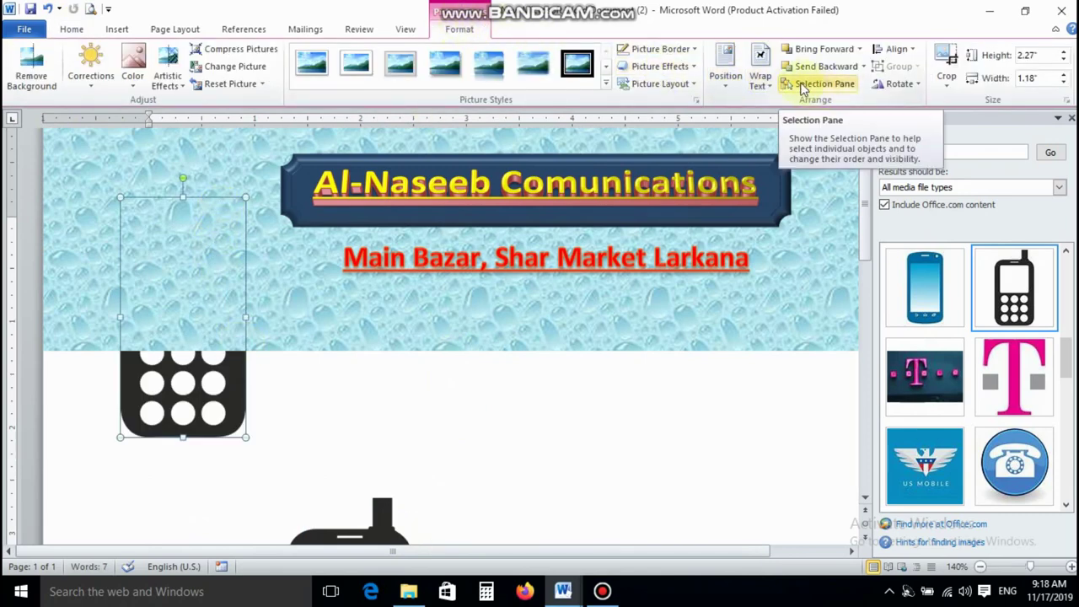
{"action": "left_click", "coordinate": [760, 80]}
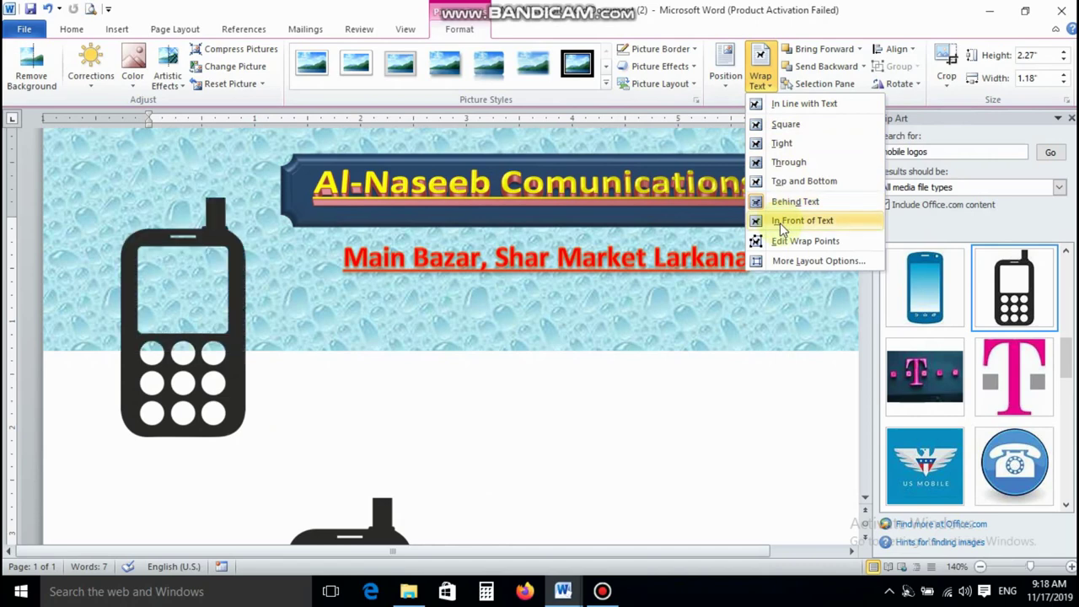
{"action": "left_click", "coordinate": [783, 221]}
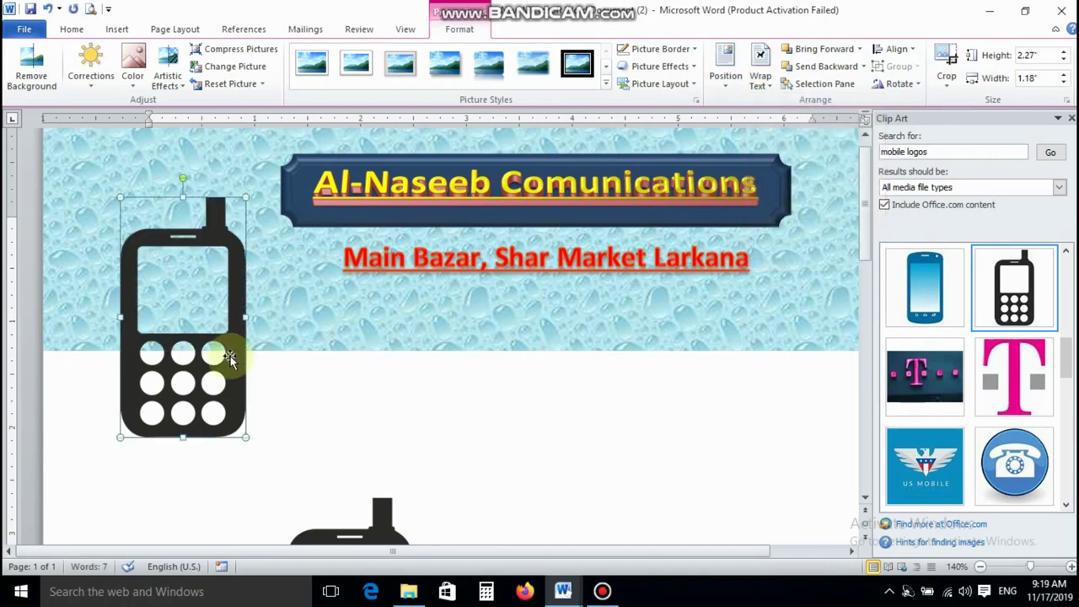
{"action": "left_click_drag", "start_coordinate": [228, 357], "coordinate": [210, 301]}
{"action": "scroll", "coordinate": [211, 245], "scroll_direction": "up", "scroll_amount": 1}
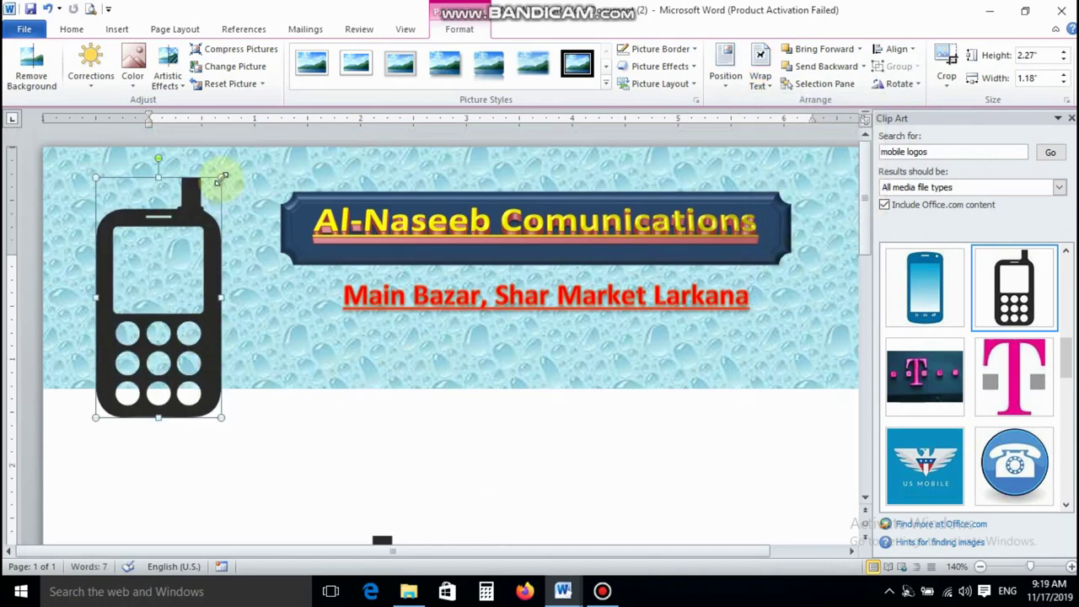
{"action": "mouse_move", "coordinate": [221, 179]}
{"action": "left_mouse_down"}
{"action": "mouse_move", "coordinate": [205, 211]}
{"action": "mouse_move", "coordinate": [231, 161]}
{"action": "mouse_move", "coordinate": [220, 181]}
{"action": "left_mouse_up"}
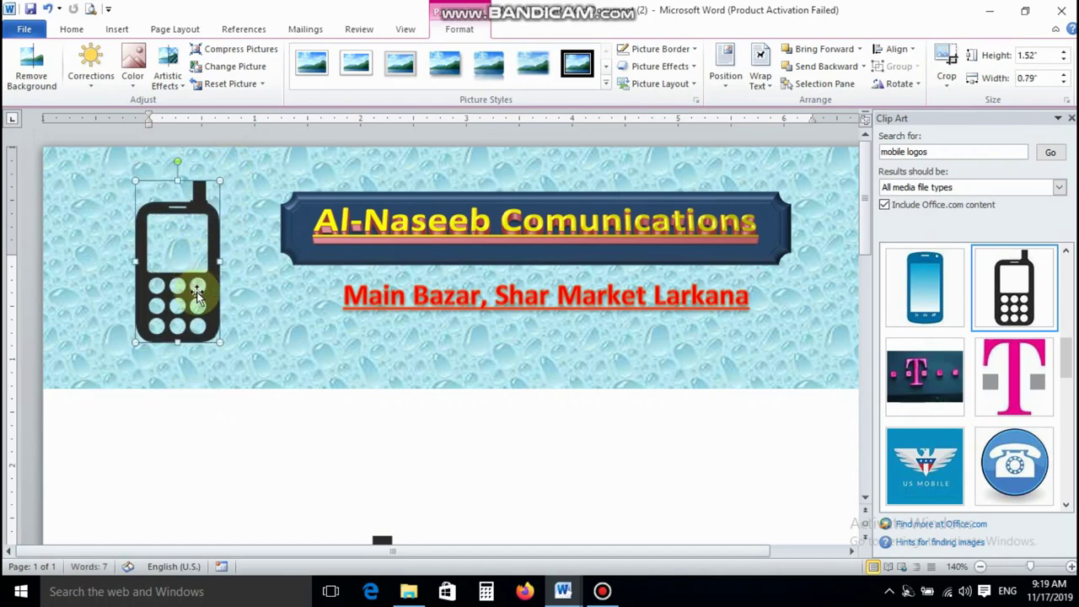
{"action": "left_click_drag", "start_coordinate": [209, 308], "coordinate": [219, 307]}
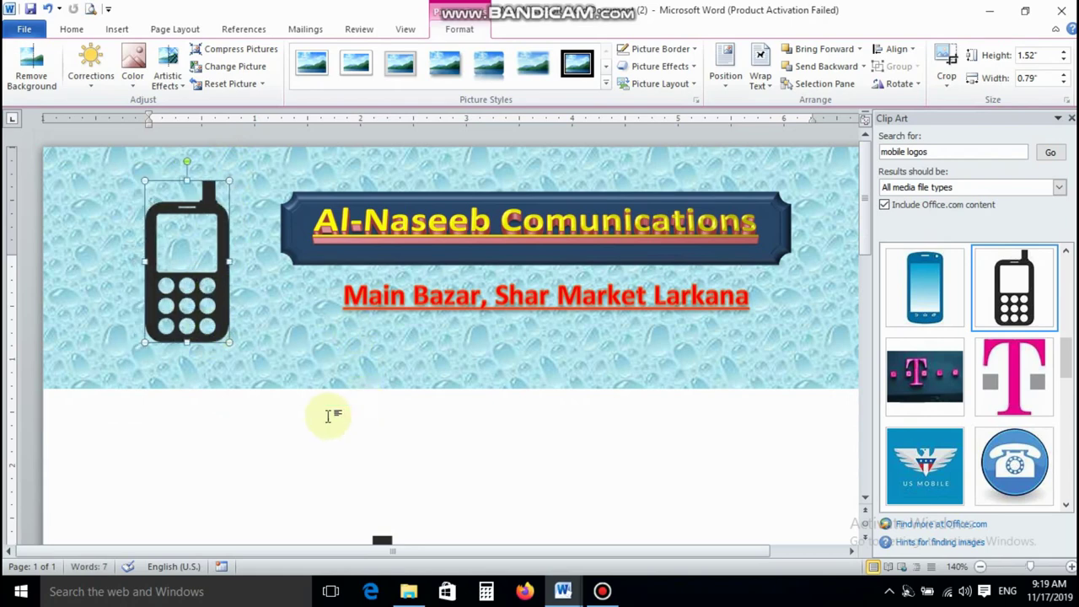
{"action": "left_click", "coordinate": [1071, 118]}
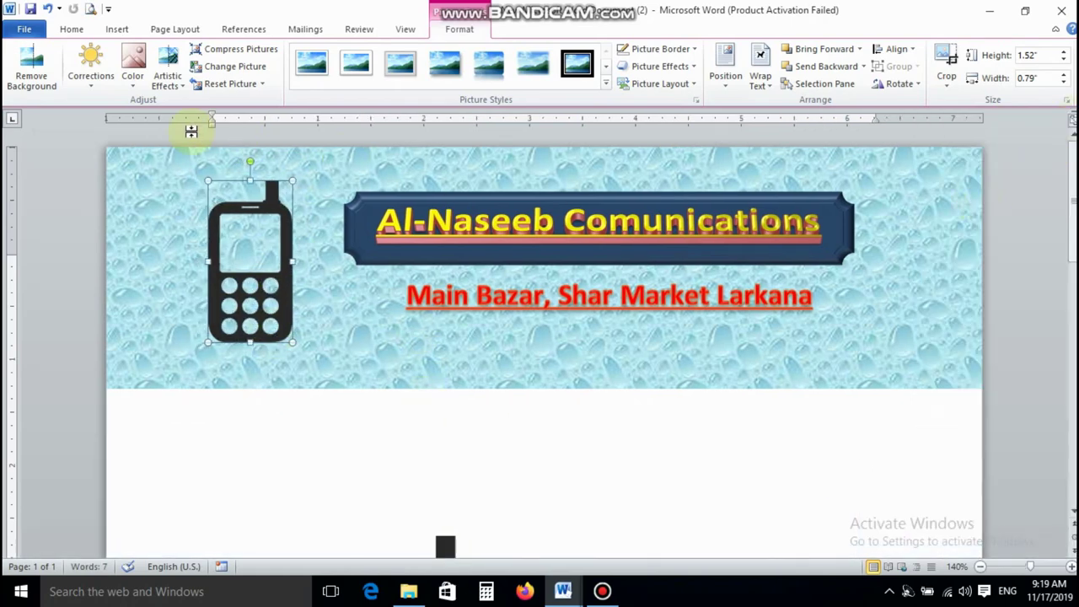
- Draw a thin 0.05" rectangle bar across the page just below the header
{"action": "left_click", "coordinate": [117, 29]}
{"action": "left_click", "coordinate": [234, 67]}
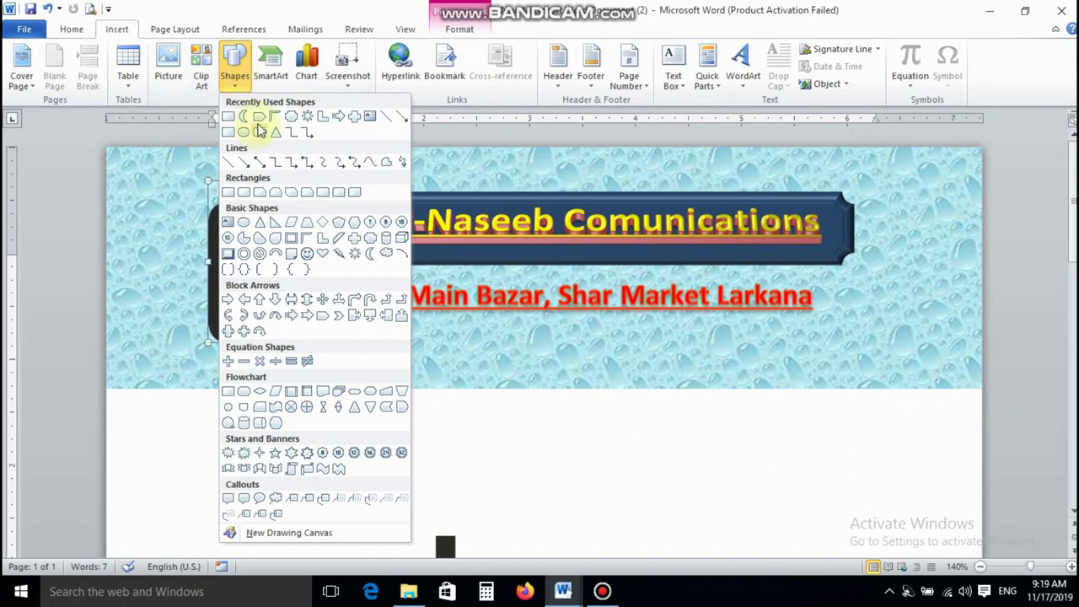
{"action": "left_click", "coordinate": [227, 119]}
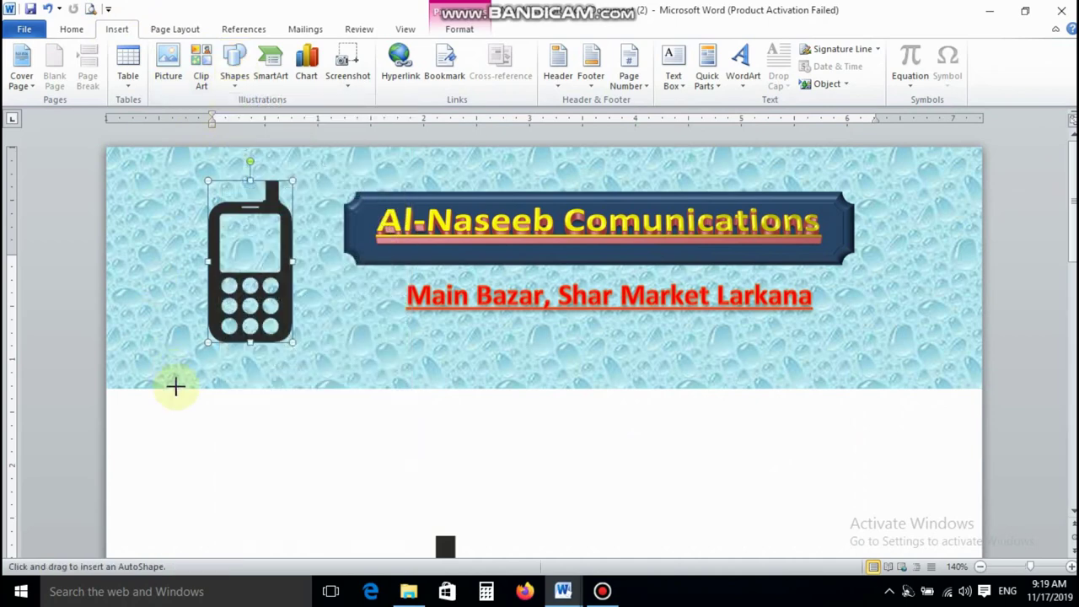
{"action": "mouse_move", "coordinate": [106, 392]}
{"action": "left_mouse_down"}
{"action": "mouse_move", "coordinate": [939, 415]}
{"action": "mouse_move", "coordinate": [978, 398]}
{"action": "left_mouse_up"}
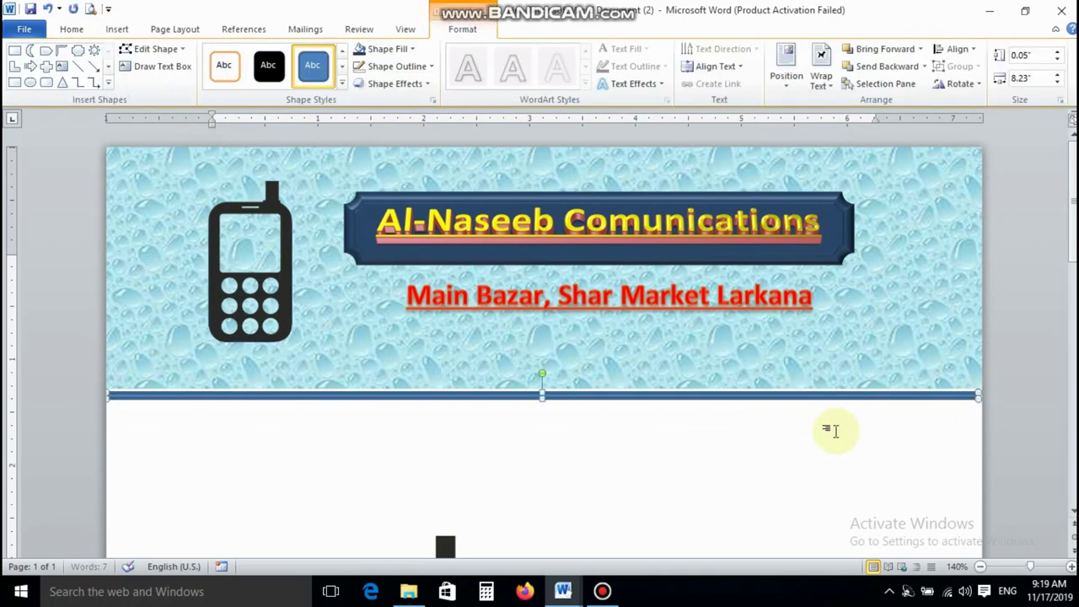
{"action": "key", "text": "Up"}
{"action": "key", "text": "Up"}
{"action": "key", "text": "Up"}
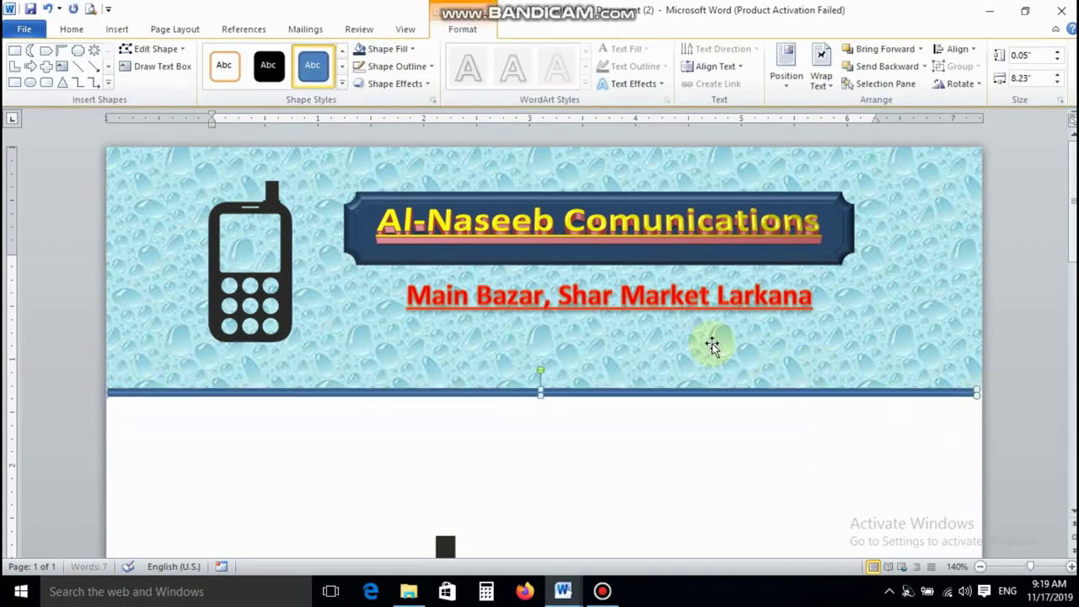
- Shorten the water-droplet header background so it ends at the blue bar
{"action": "left_click", "coordinate": [600, 354]}
{"action": "mouse_move", "coordinate": [544, 387]}
{"action": "left_mouse_down"}
{"action": "mouse_move", "coordinate": [544, 360]}
{"action": "mouse_move", "coordinate": [548, 377]}
{"action": "left_mouse_up"}
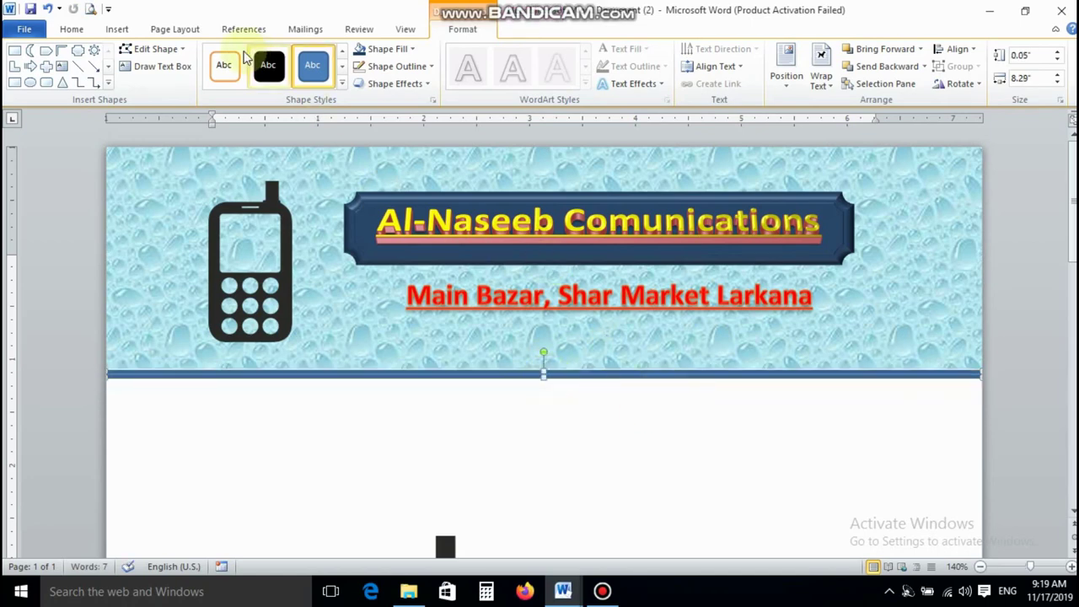
{"action": "left_click", "coordinate": [119, 30]}
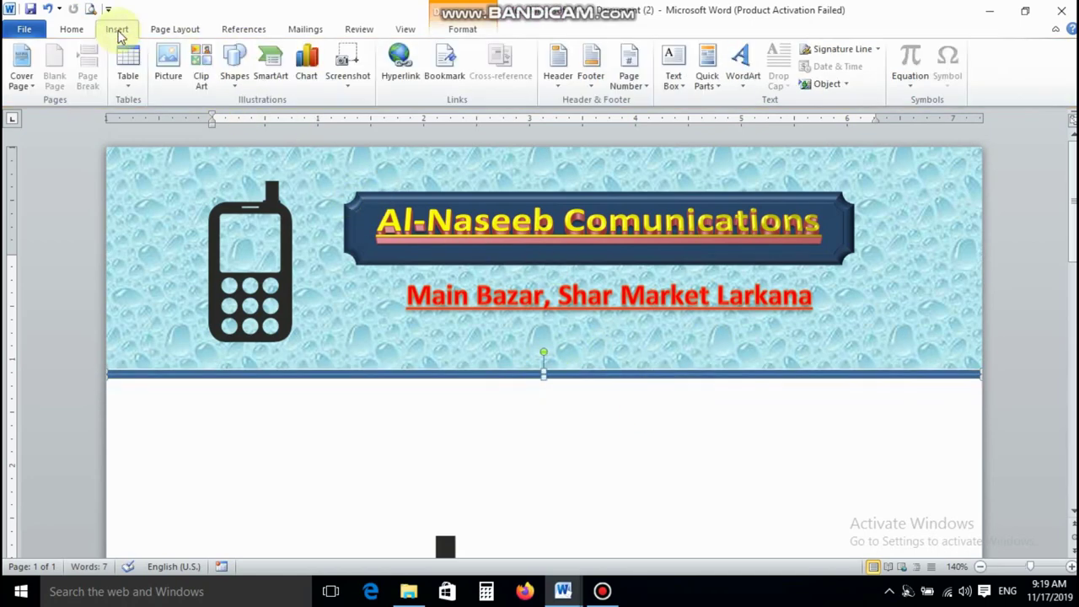
- Draw a 0.34" × 2.1" rectangle beneath the red address line
{"action": "left_click", "coordinate": [235, 72]}
{"action": "left_click", "coordinate": [258, 134]}
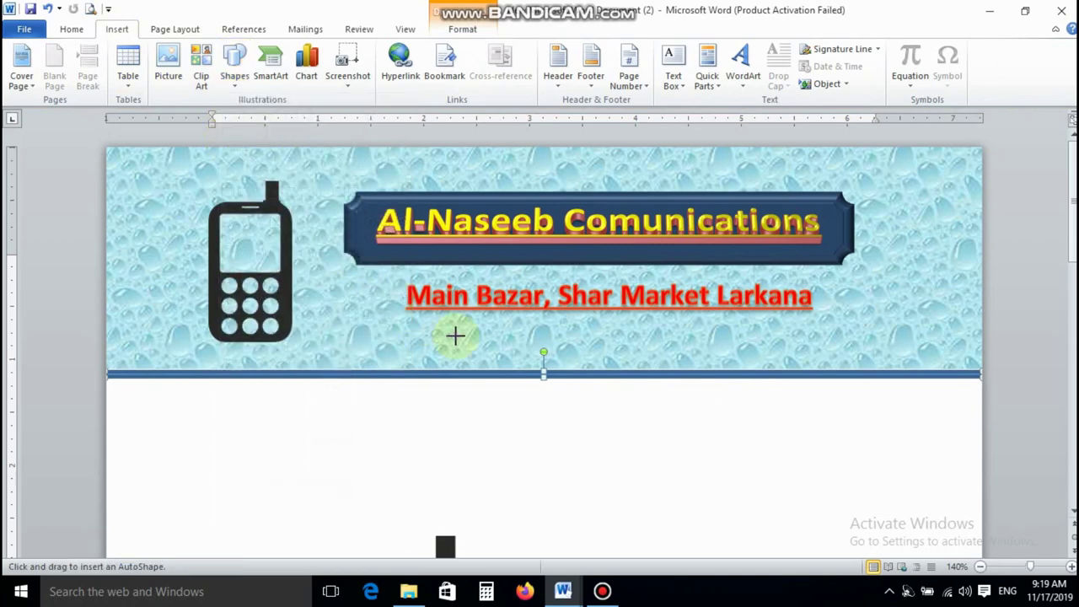
{"action": "left_click_drag", "start_coordinate": [316, 321], "coordinate": [538, 360]}
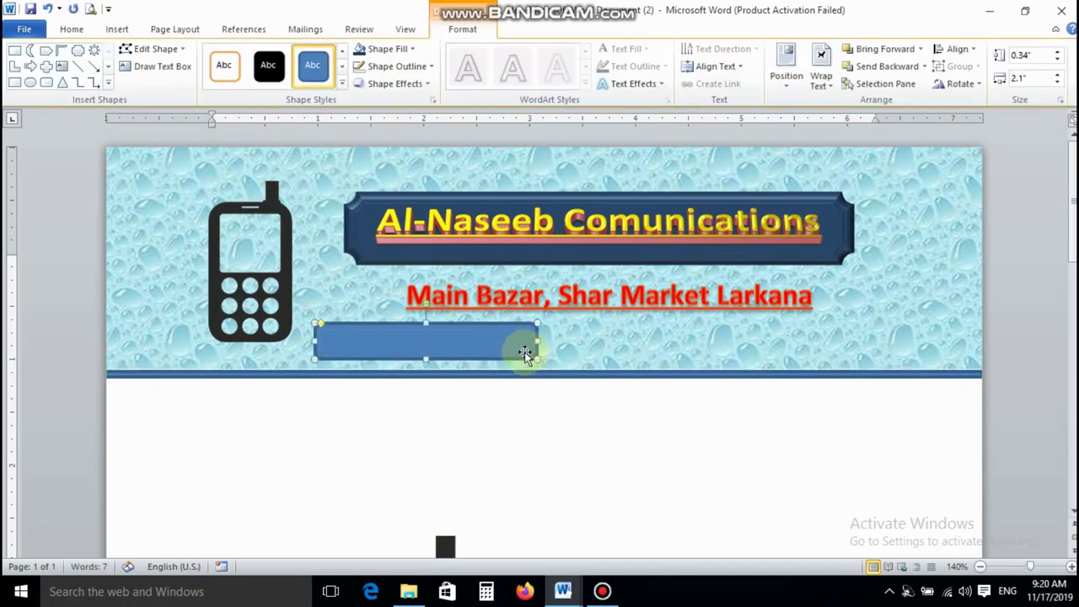
- Fill the rectangle dark blue, remove its outline, and apply a preset 3-D effect
{"action": "left_click", "coordinate": [388, 49]}
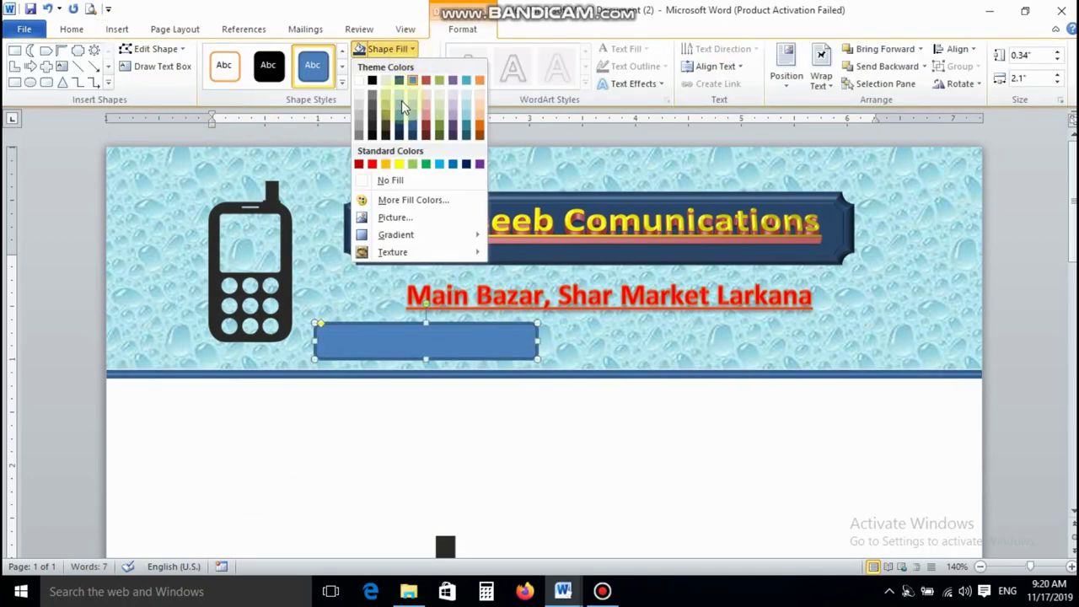
{"action": "left_click", "coordinate": [467, 166]}
{"action": "left_click", "coordinate": [428, 66]}
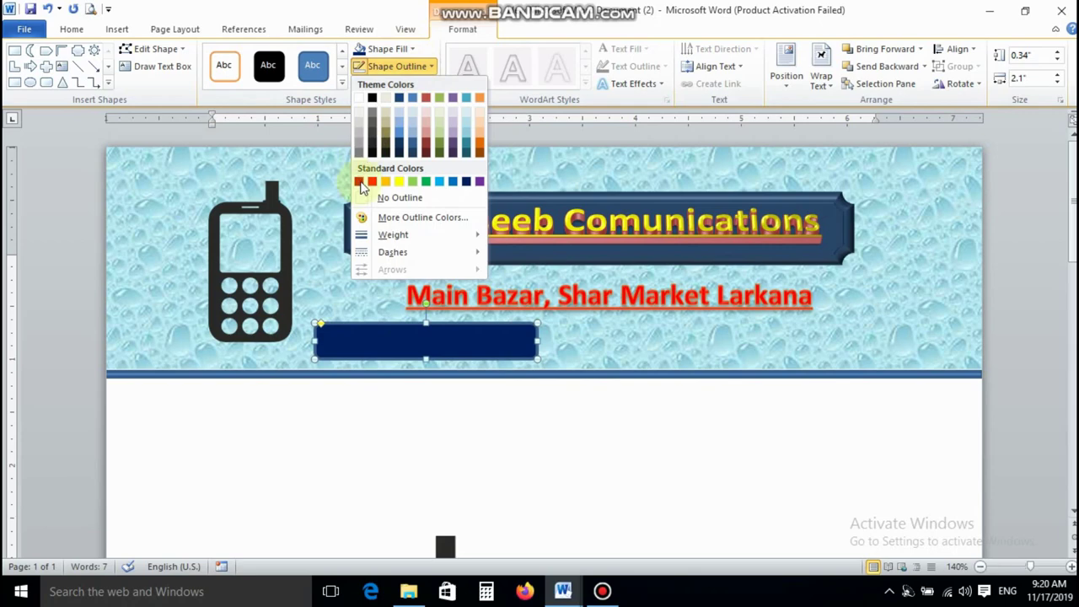
{"action": "left_click", "coordinate": [381, 199]}
{"action": "left_click", "coordinate": [396, 84]}
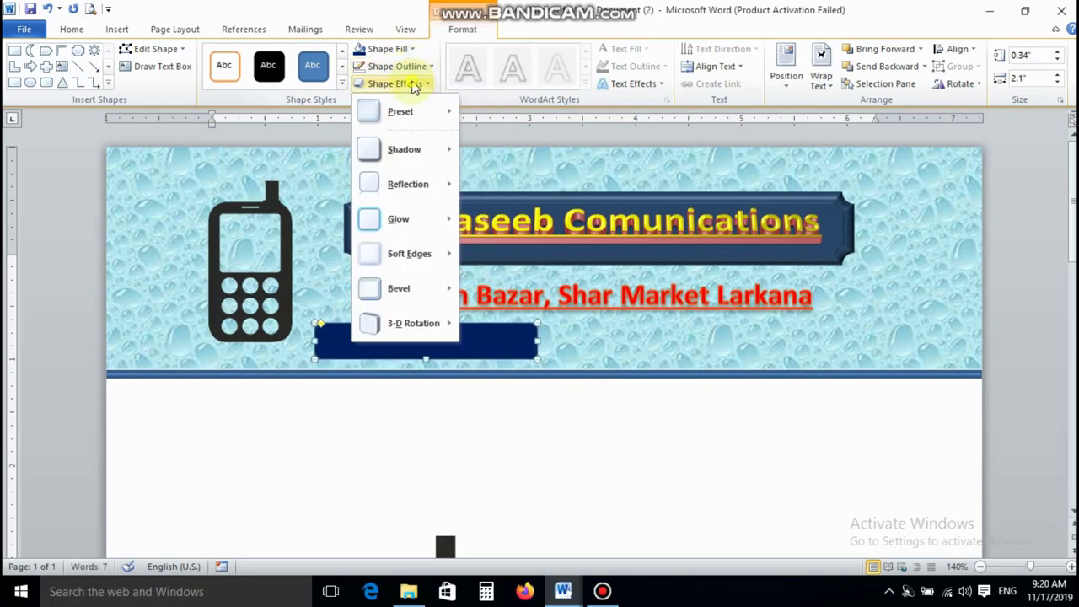
{"action": "mouse_move", "coordinate": [388, 113]}
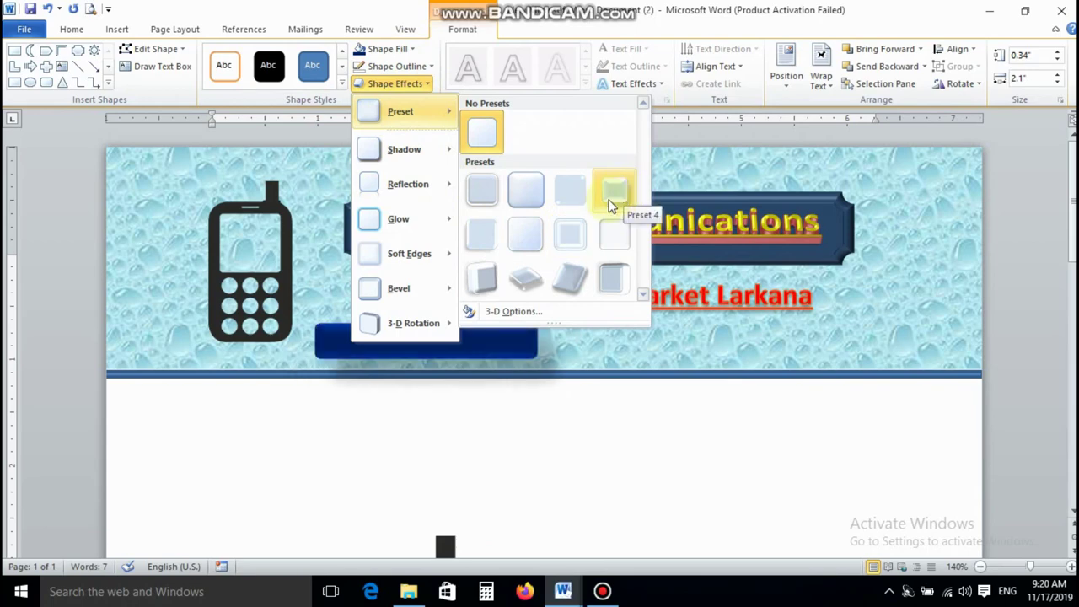
{"action": "left_click", "coordinate": [487, 234]}
- Label the dark-blue button 'Mobiles & Accessories' and narrow it to 1.93" wide
{"action": "right_click", "coordinate": [464, 341]}
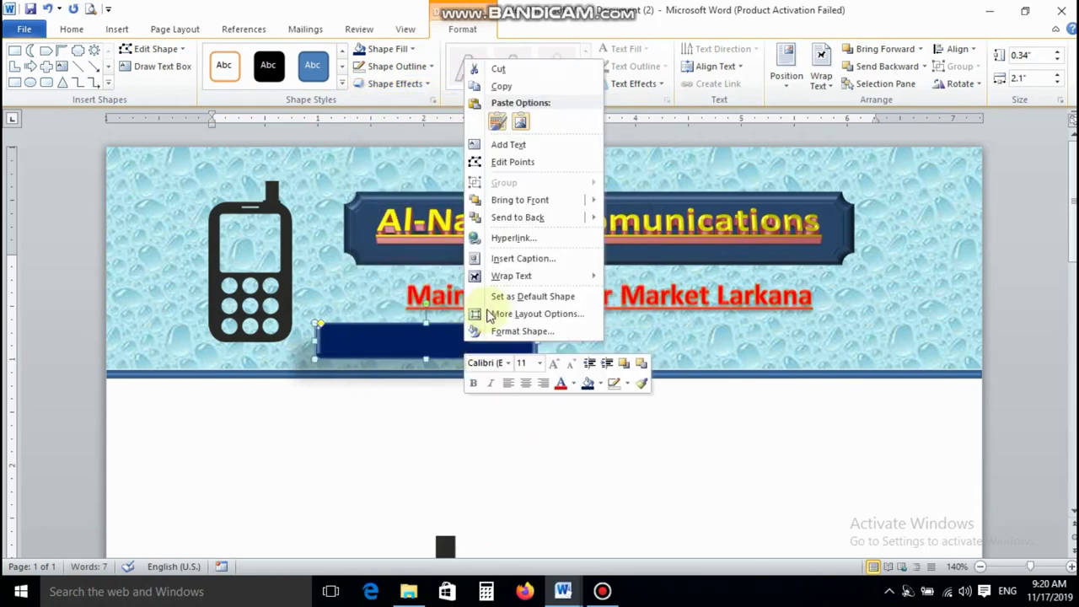
{"action": "left_click", "coordinate": [508, 145]}
{"action": "type", "text": "Mobiles &"}
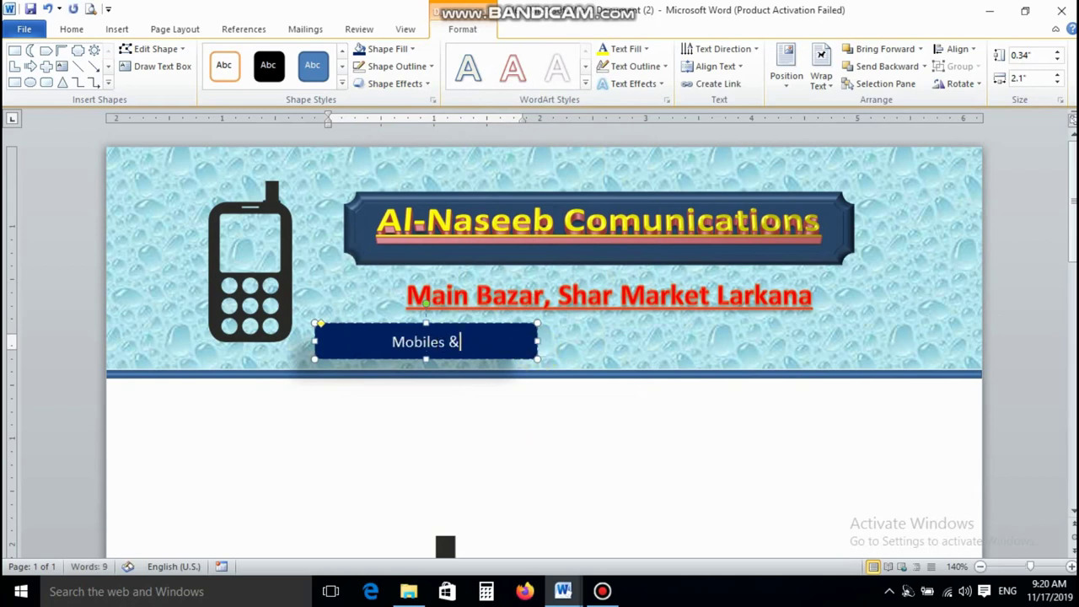
{"action": "type", "text": " Accessories"}
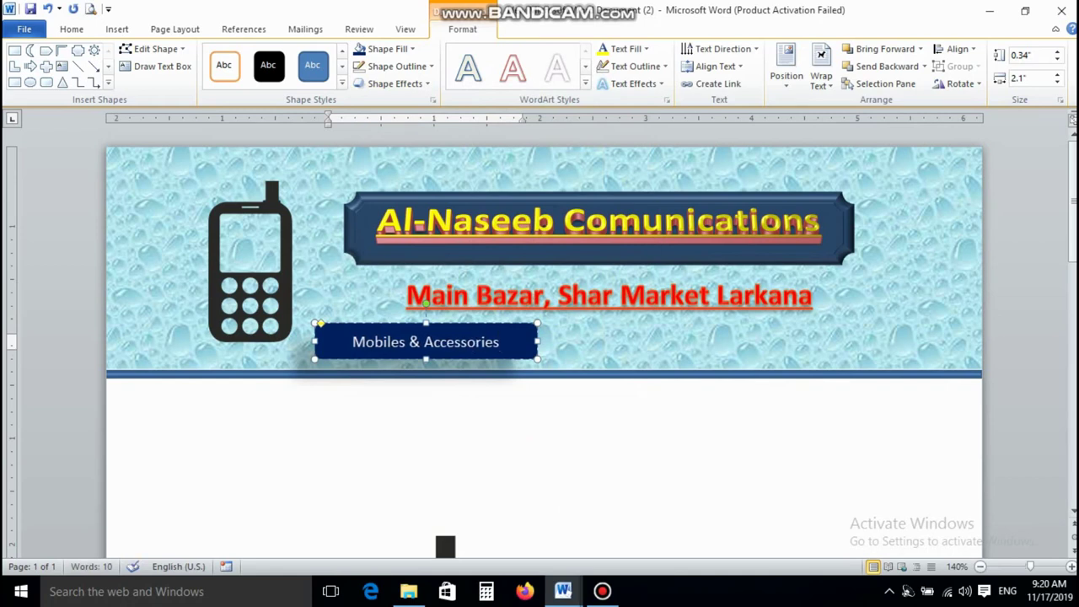
{"action": "triple_click", "coordinate": [530, 342]}
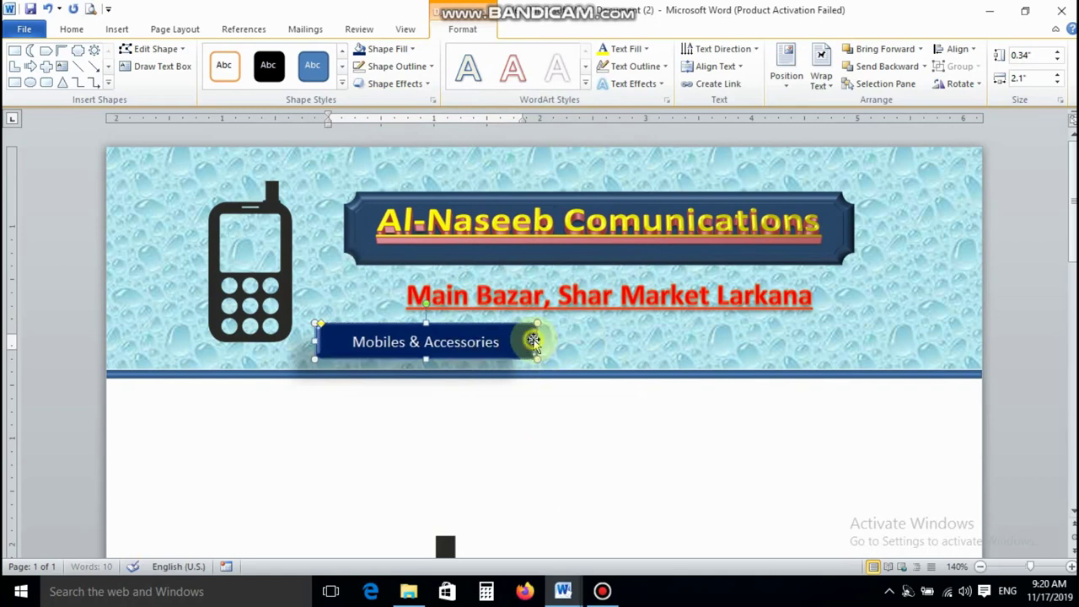
{"action": "left_click_drag", "start_coordinate": [498, 341], "coordinate": [520, 340]}
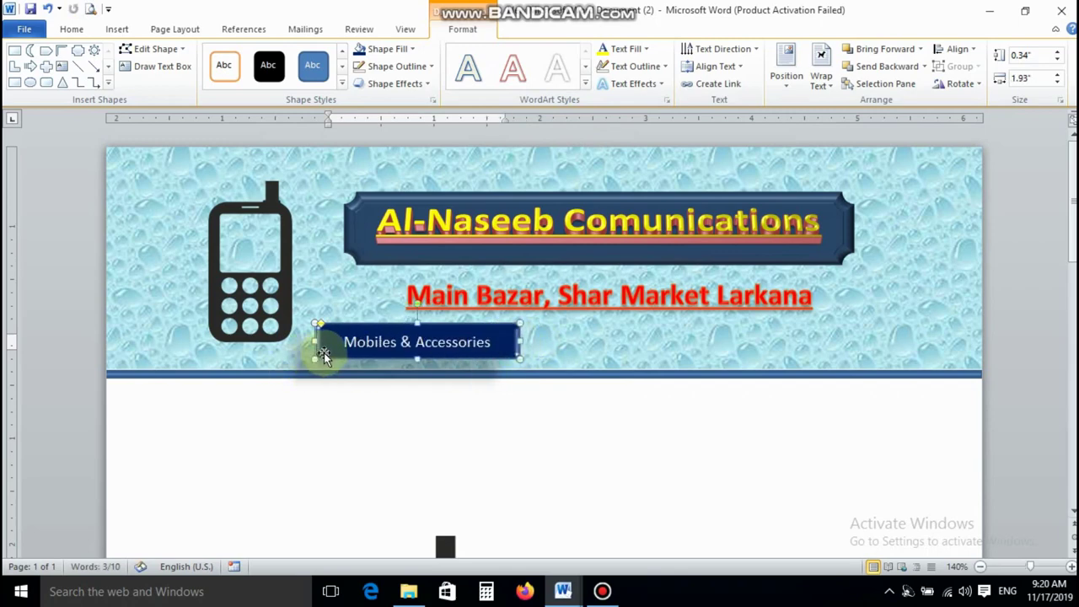
- Make the Mobiles & Accessories label 12 pt and underlined
{"action": "left_click", "coordinate": [72, 29]}
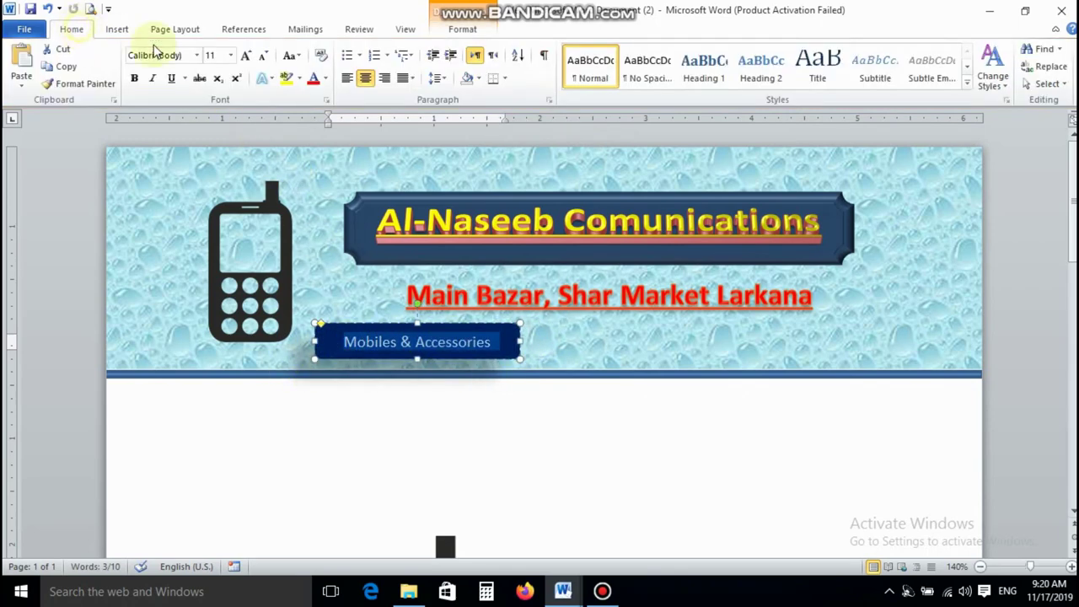
{"action": "left_click", "coordinate": [230, 55]}
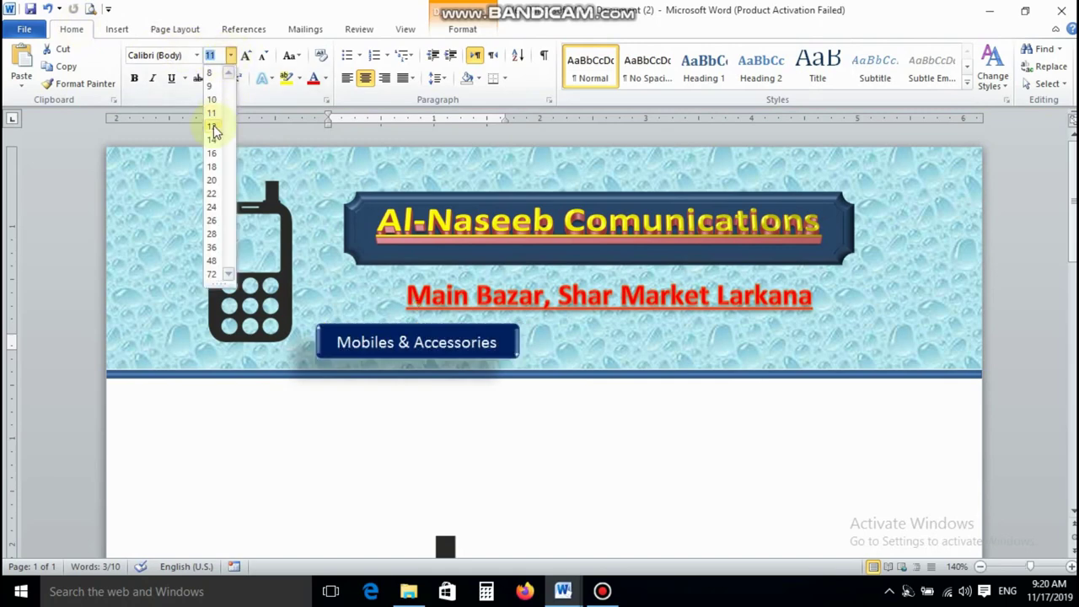
{"action": "left_click", "coordinate": [212, 126]}
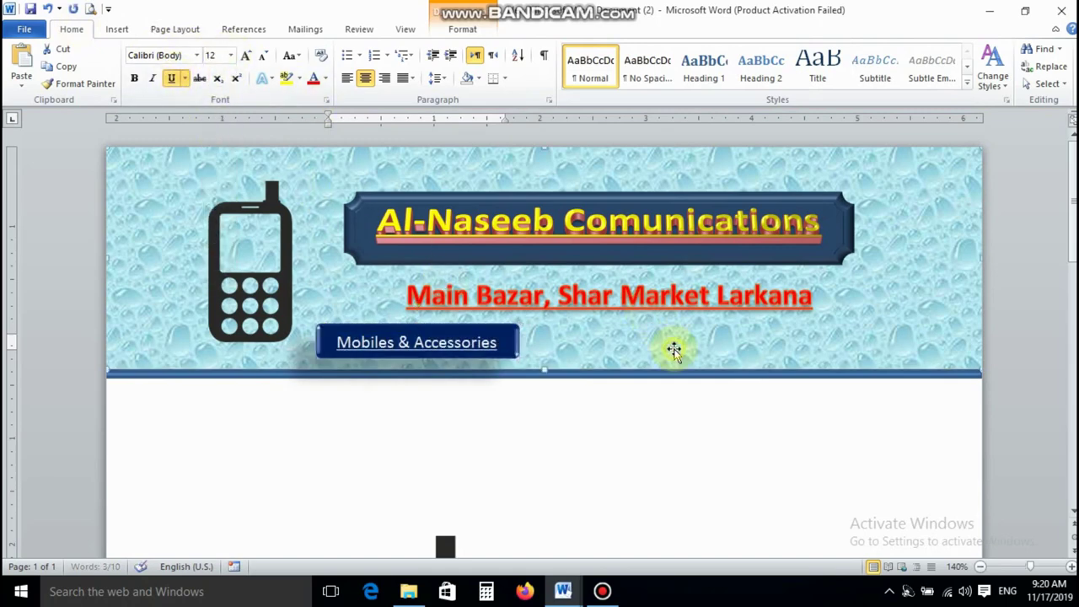
- Copy the whole Mobiles & Accessories button to the clipboard
{"action": "left_click", "coordinate": [499, 333]}
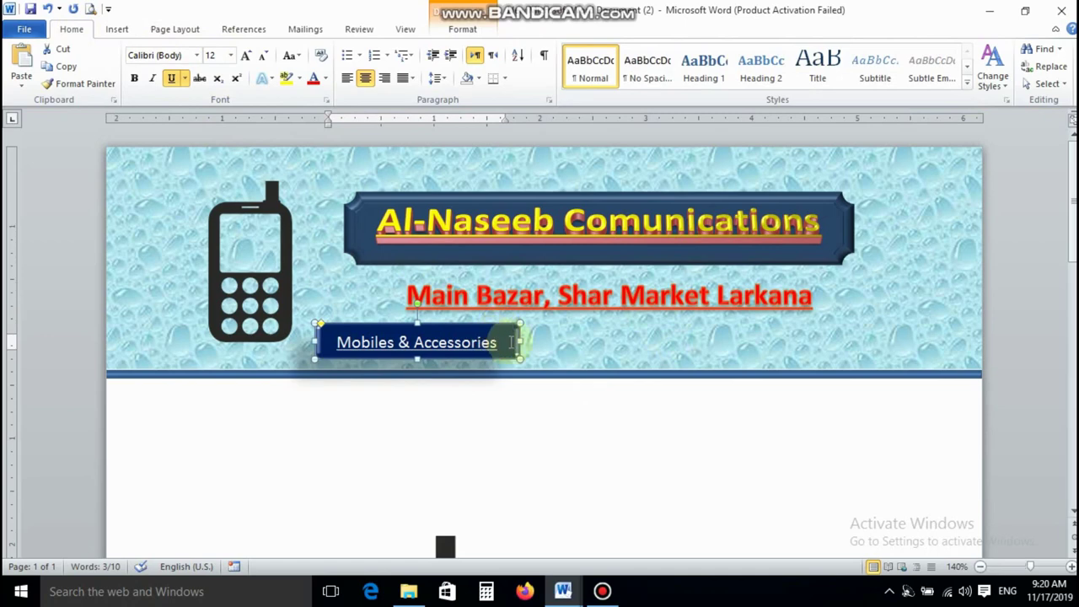
{"action": "right_click", "coordinate": [456, 339]}
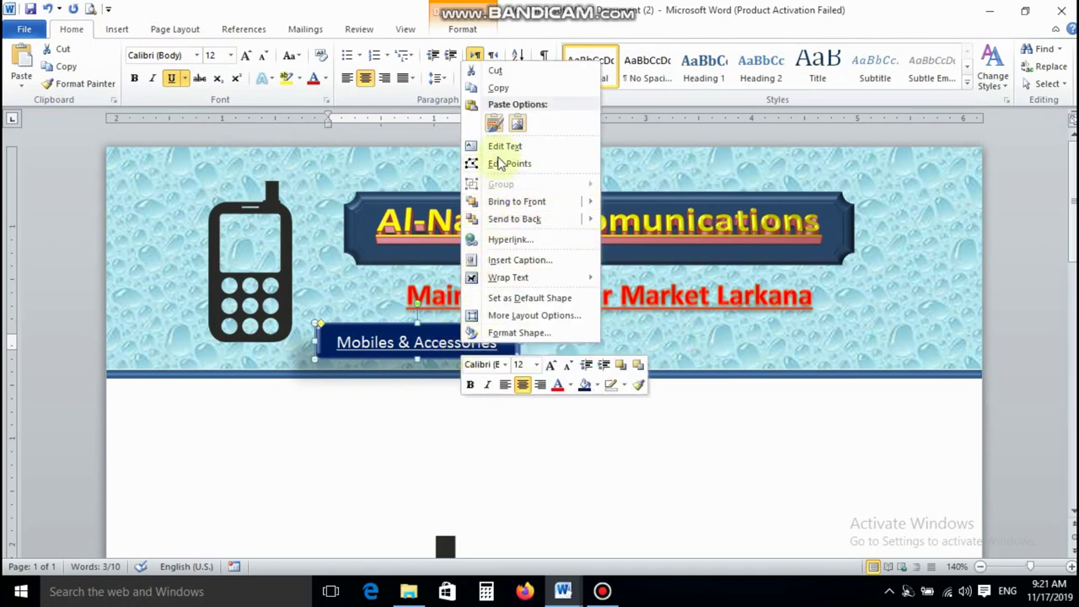
{"action": "left_click", "coordinate": [495, 87]}
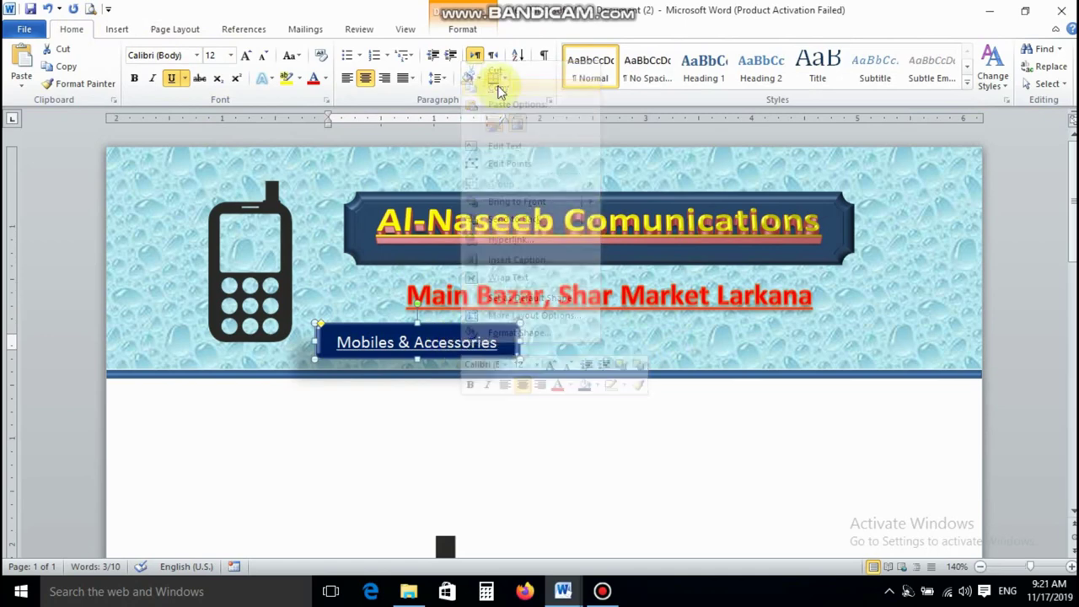
- Paste a button copy beside the original, relabel it 'Mobiles Loads', and narrow it
{"action": "left_click", "coordinate": [21, 63]}
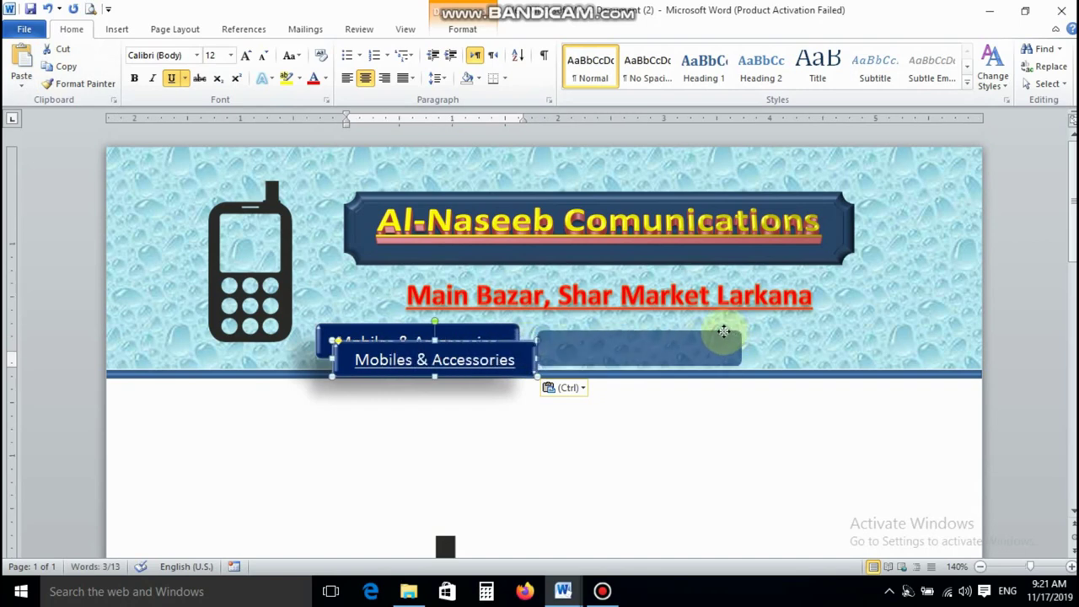
{"action": "left_click_drag", "start_coordinate": [550, 342], "coordinate": [740, 327]}
{"action": "left_click", "coordinate": [569, 347]}
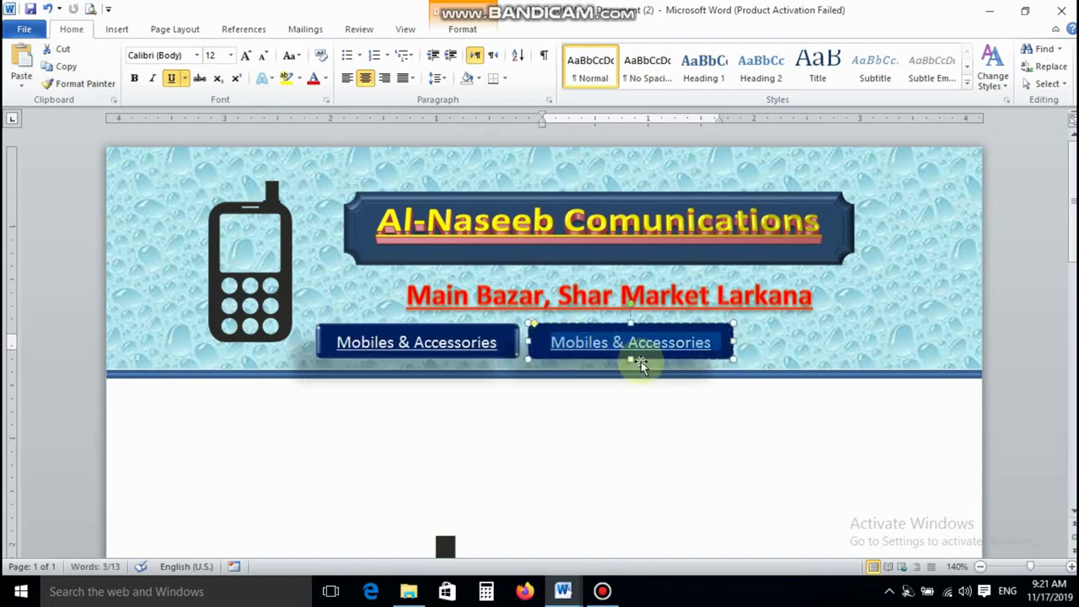
{"action": "key", "text": "Right"}
{"action": "key", "text": "BackSpace"}
{"action": "key", "text": "BackSpace"}
{"action": "key", "text": "BackSpace"}
{"action": "key", "text": "BackSpace"}
{"action": "key", "text": "BackSpace"}
{"action": "key", "text": "BackSpace"}
{"action": "key", "text": "BackSpace"}
{"action": "key", "text": "BackSpace"}
{"action": "key", "text": "BackSpace"}
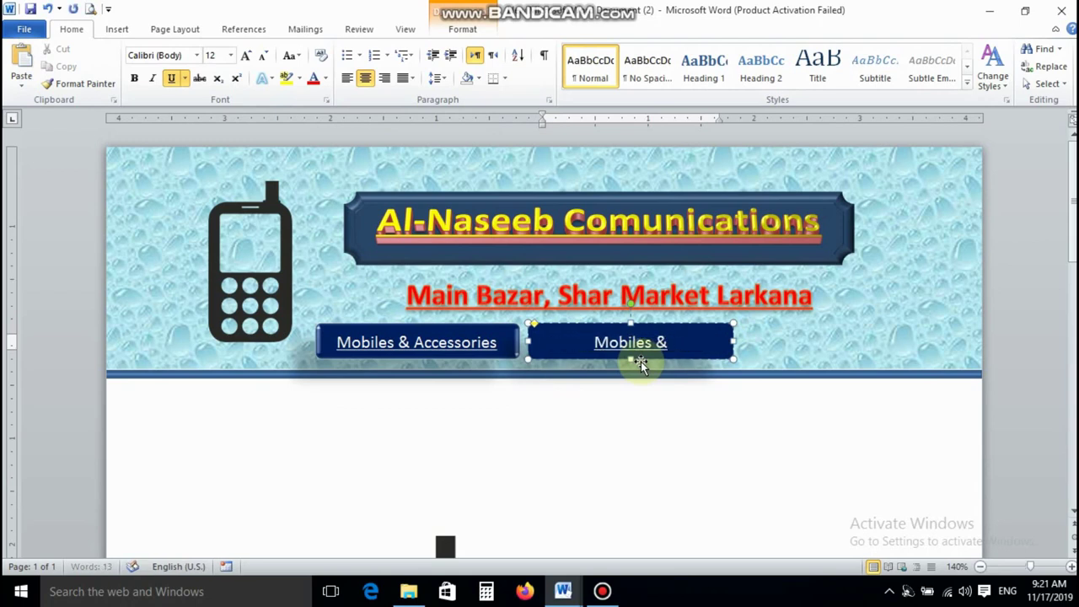
{"action": "key", "text": "BackSpace"}
{"action": "type", "text": "Loads"}
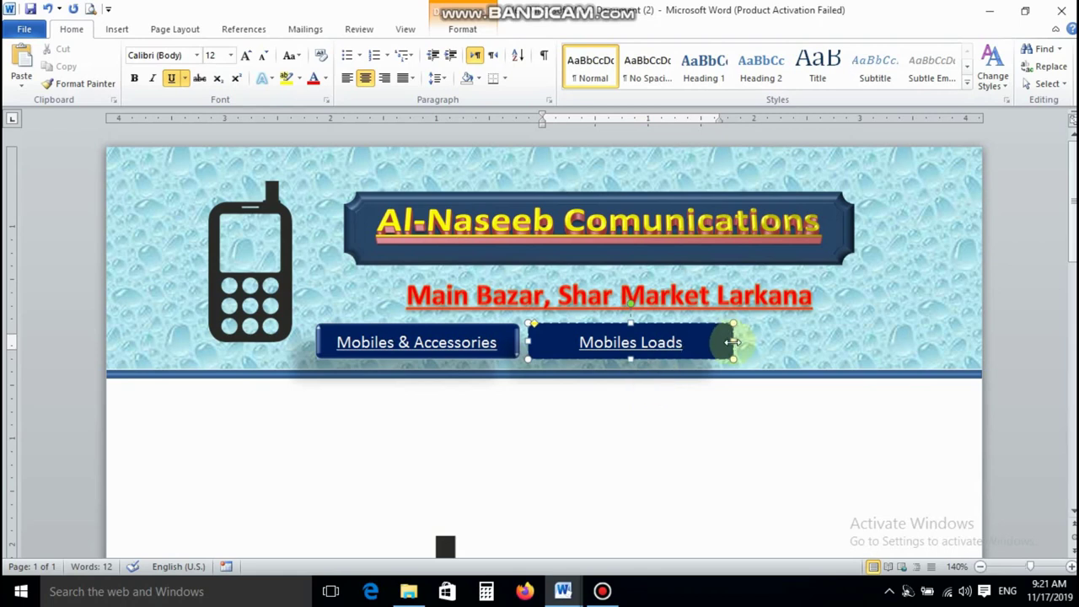
{"action": "left_click_drag", "start_coordinate": [734, 342], "coordinate": [692, 342]}
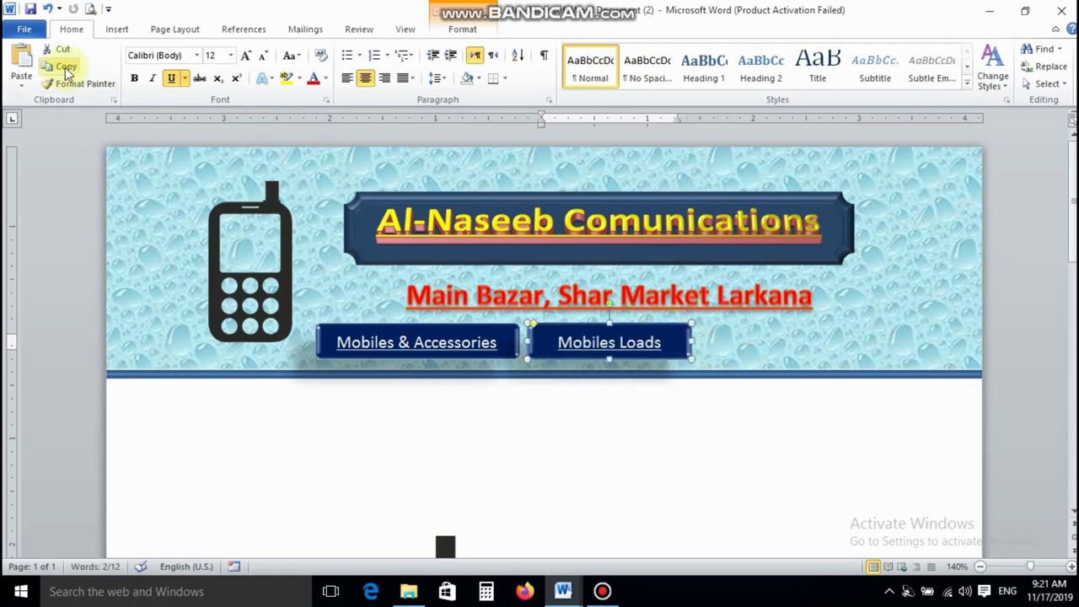
- Paste a third button right of Mobiles Loads and start its 'etc' label
{"action": "left_click", "coordinate": [26, 59]}
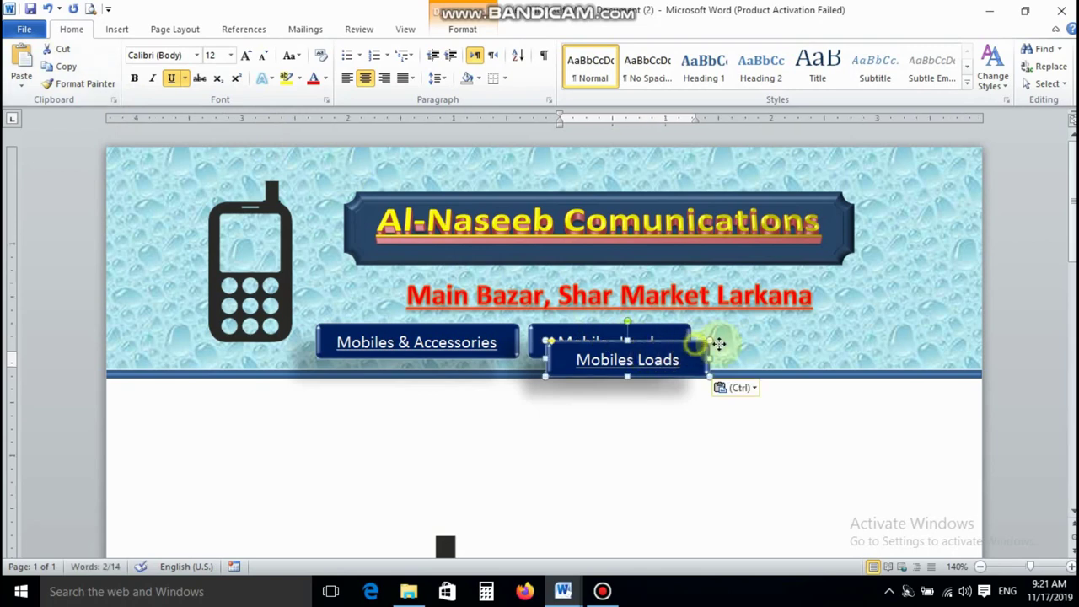
{"action": "left_click_drag", "start_coordinate": [719, 343], "coordinate": [848, 335]}
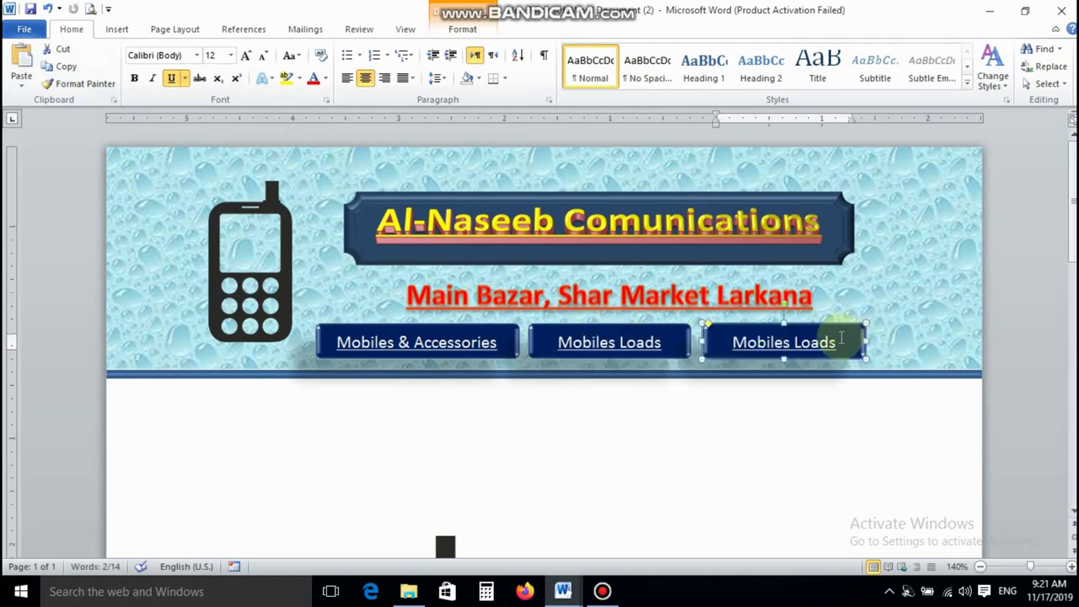
{"action": "left_click", "coordinate": [840, 340]}
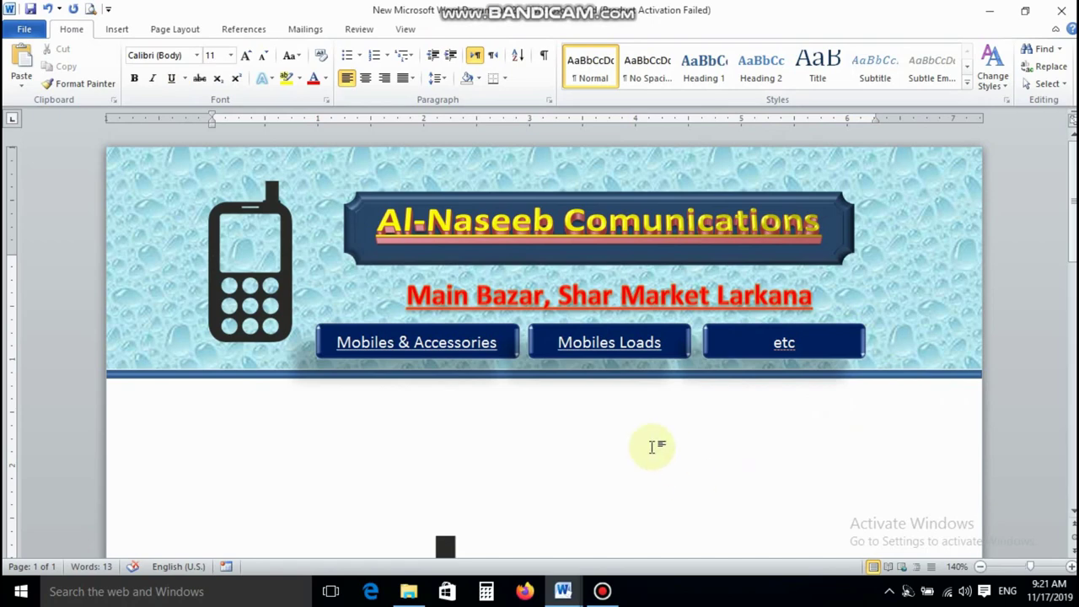
- Recolour the divider bar under the header banner to a lighter blue
{"action": "left_click", "coordinate": [494, 373]}
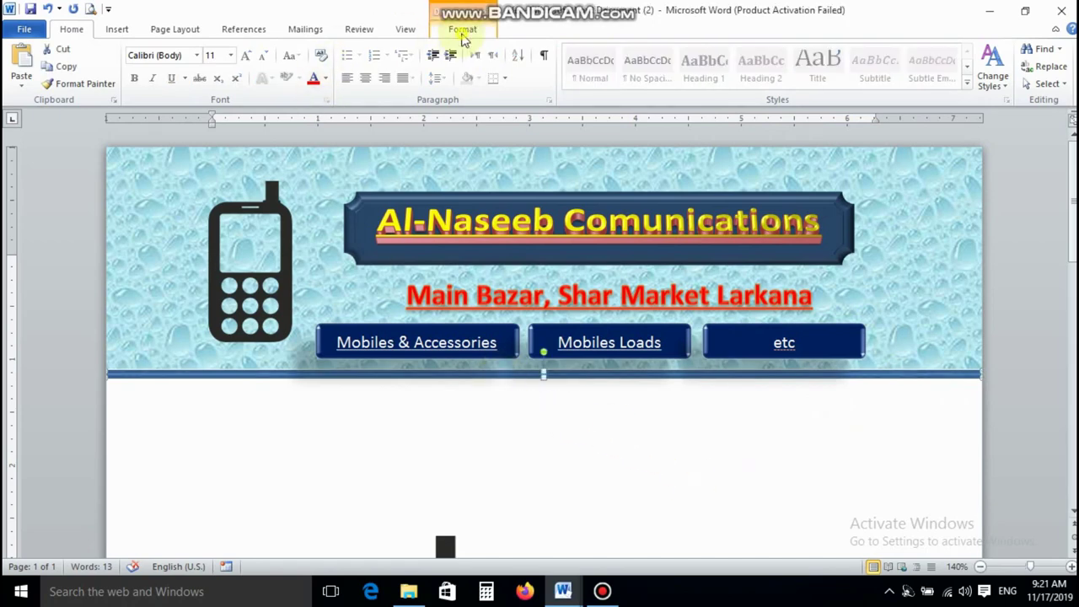
{"action": "left_click", "coordinate": [462, 34]}
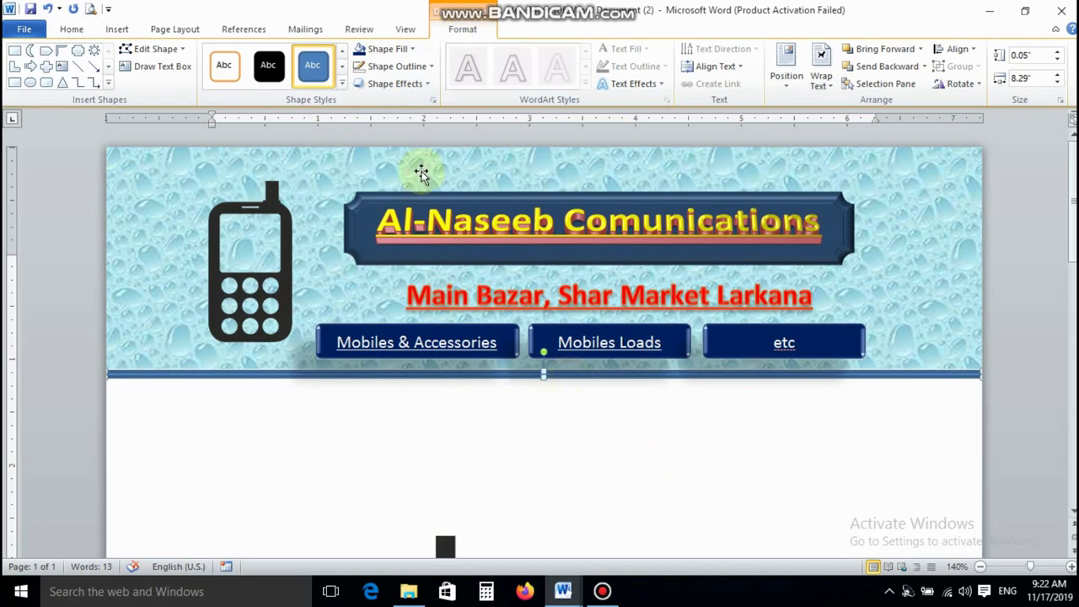
{"action": "left_click", "coordinate": [395, 50]}
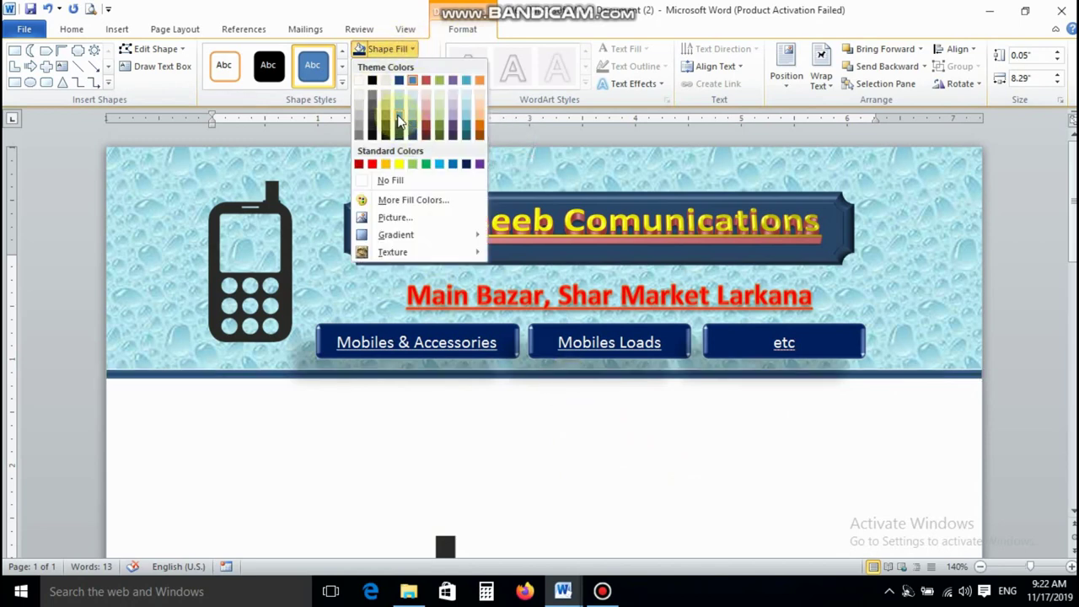
{"action": "left_click", "coordinate": [400, 120]}
{"action": "left_click", "coordinate": [426, 68]}
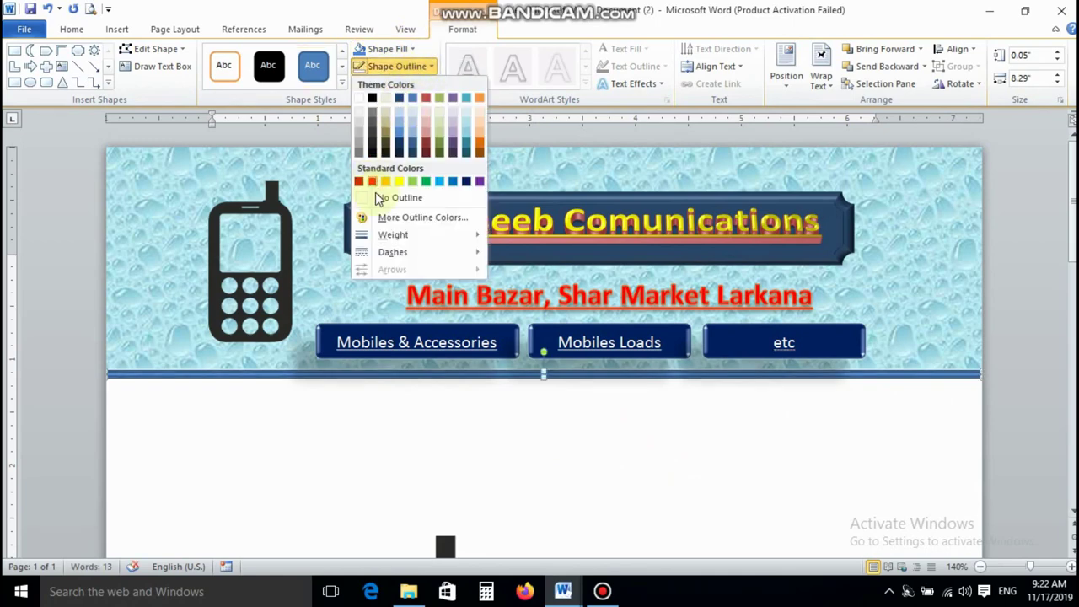
{"action": "left_click", "coordinate": [453, 182]}
{"action": "left_click", "coordinate": [562, 453]}
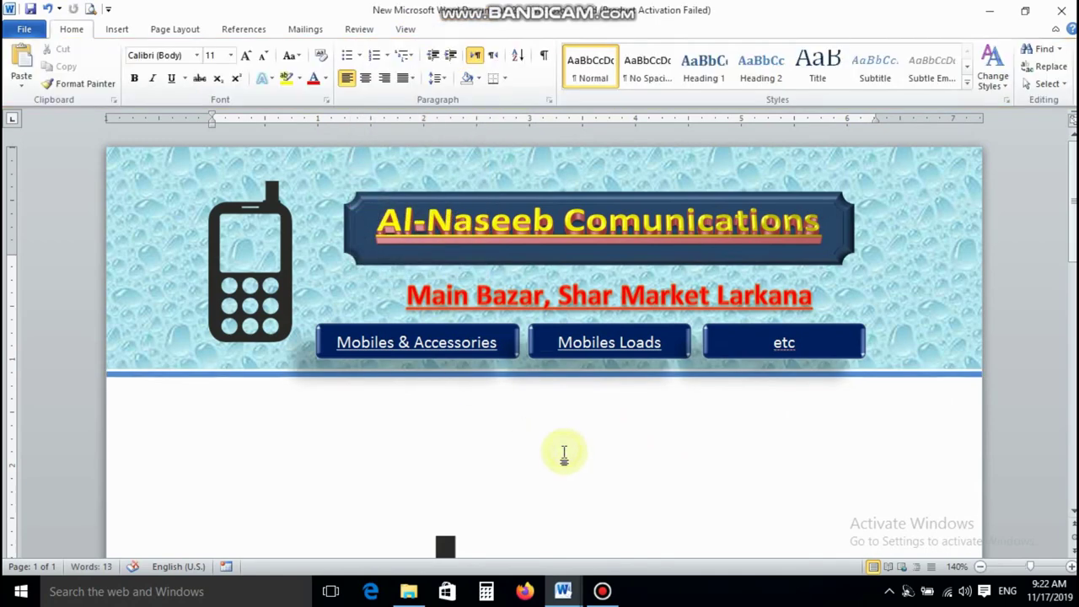
{"action": "left_click", "coordinate": [405, 376]}
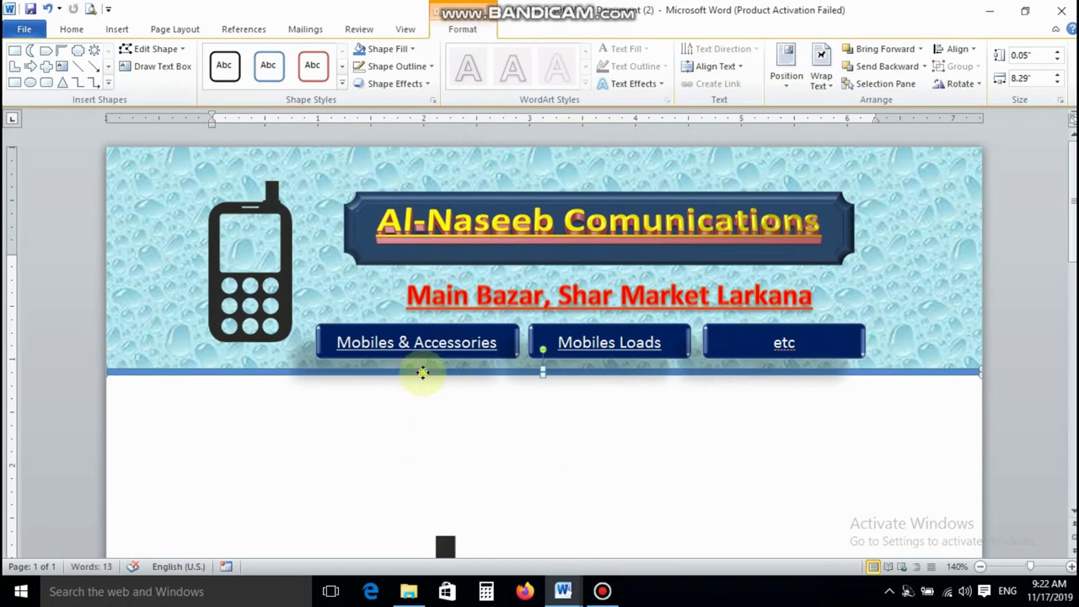
- Paste a copy of the blue divider line and move it down toward the page bottom
{"action": "left_click", "coordinate": [72, 31]}
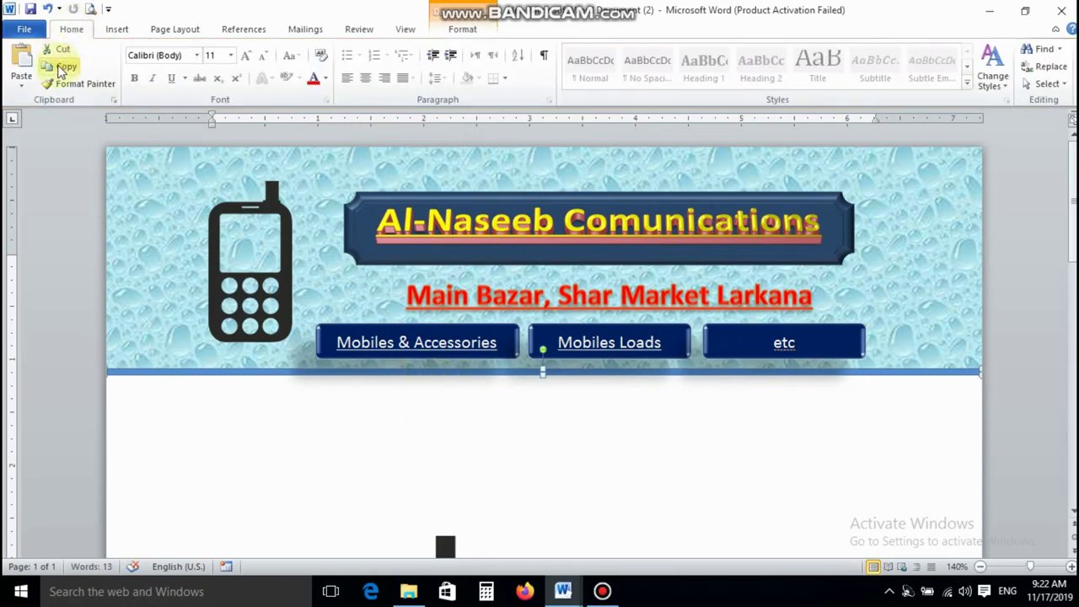
{"action": "left_click", "coordinate": [25, 63]}
{"action": "scroll", "coordinate": [516, 380], "scroll_direction": "down", "scroll_amount": 2}
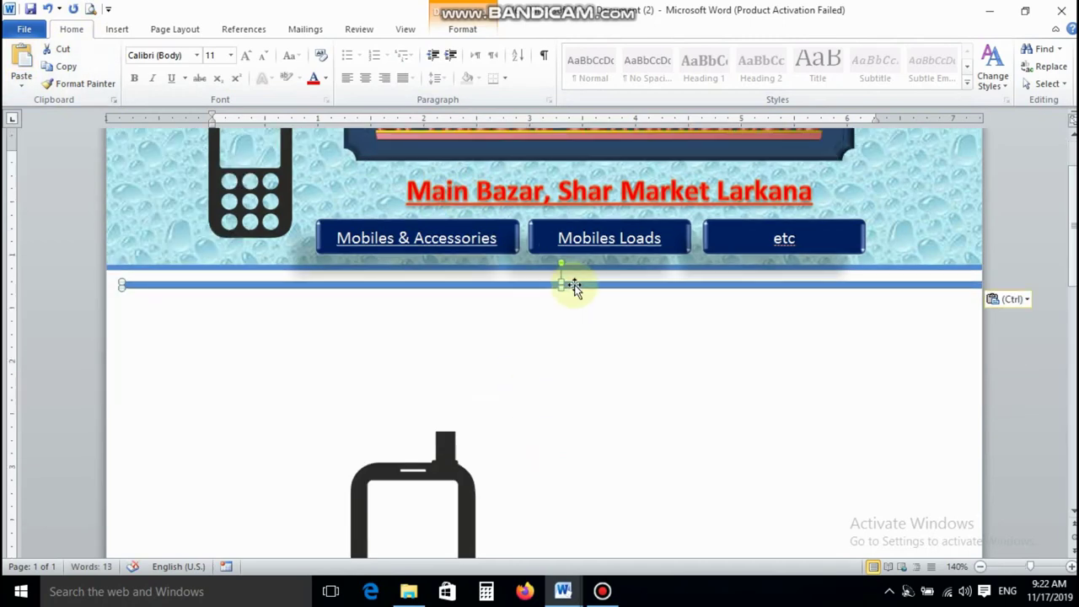
{"action": "left_click_drag", "start_coordinate": [561, 272], "coordinate": [545, 514]}
{"action": "scroll", "coordinate": [549, 397], "scroll_direction": "down", "scroll_amount": 5}
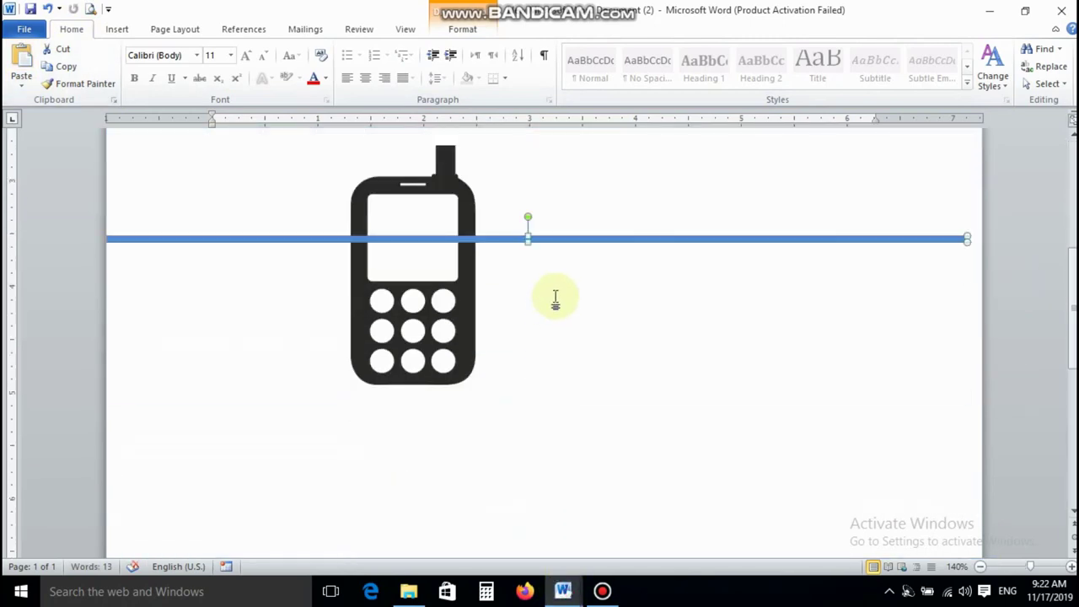
{"action": "left_click_drag", "start_coordinate": [575, 242], "coordinate": [581, 484]}
{"action": "left_click", "coordinate": [428, 336]}
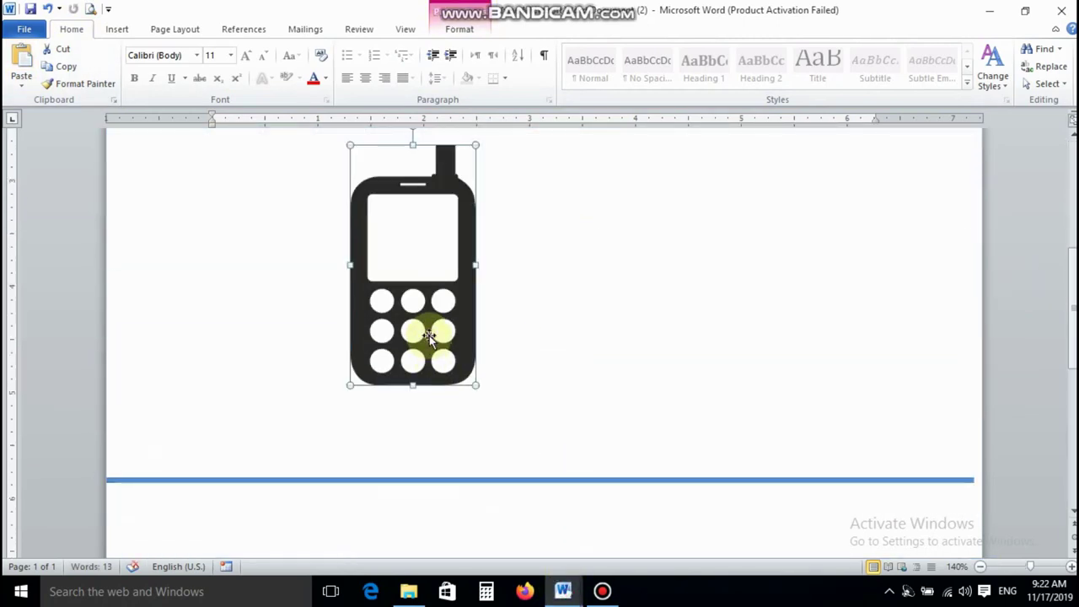
{"action": "right_click", "coordinate": [429, 336]}
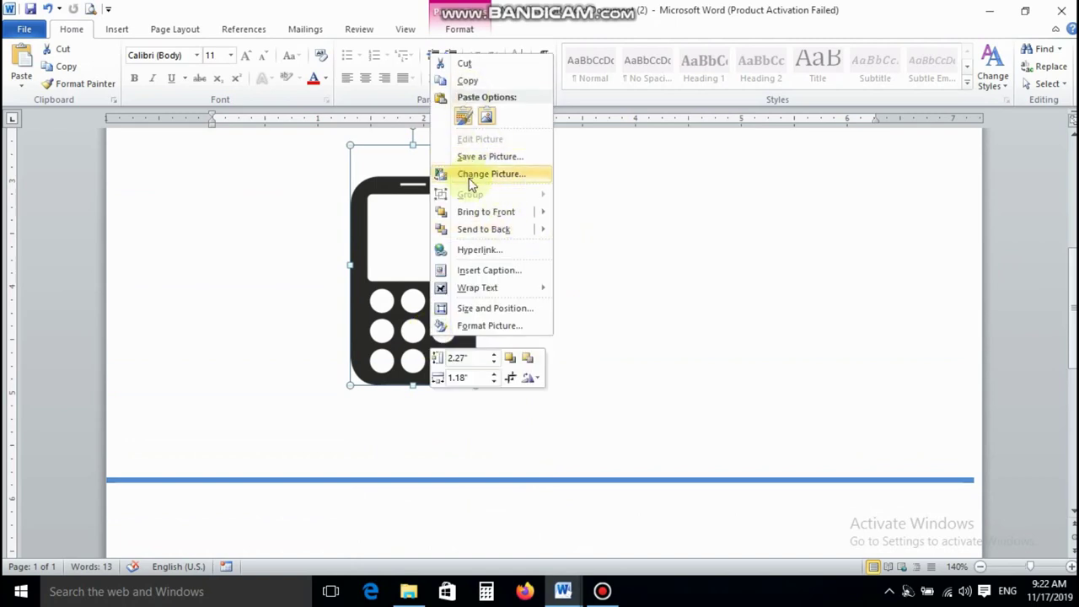
- Stretch the copied line into a tall blue band flush with the page's left edge
{"action": "scroll", "coordinate": [543, 472], "scroll_direction": "down", "scroll_amount": 2}
{"action": "scroll", "coordinate": [544, 380], "scroll_direction": "down", "scroll_amount": 2}
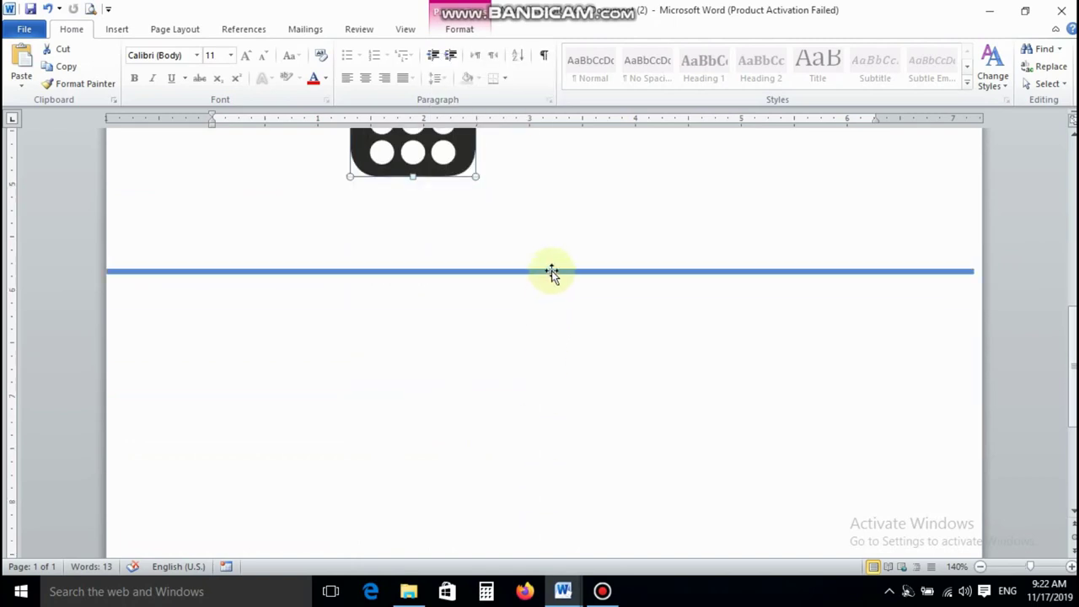
{"action": "left_click_drag", "start_coordinate": [552, 273], "coordinate": [552, 452]}
{"action": "scroll", "coordinate": [552, 299], "scroll_direction": "down", "scroll_amount": 1}
{"action": "left_click_drag", "start_coordinate": [566, 207], "coordinate": [573, 440]}
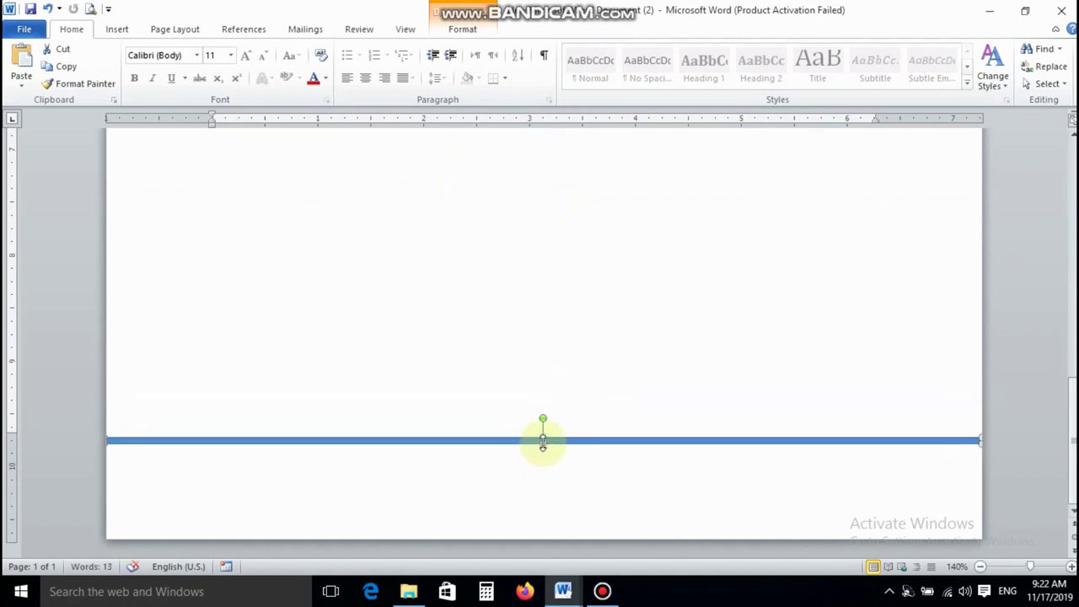
{"action": "left_click_drag", "start_coordinate": [543, 442], "coordinate": [541, 540]}
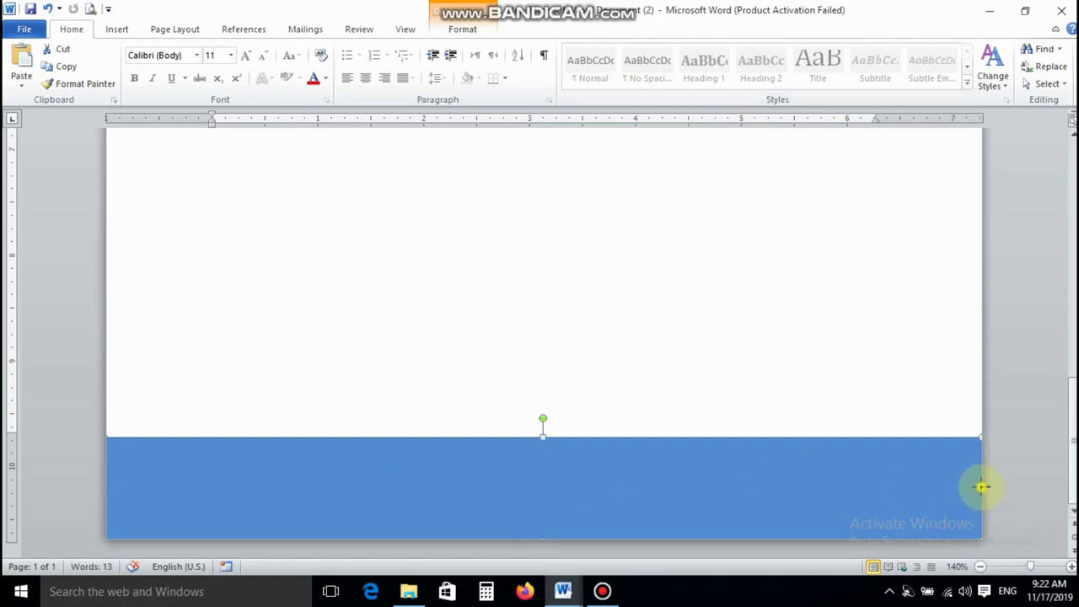
{"action": "left_click_drag", "start_coordinate": [183, 492], "coordinate": [193, 475]}
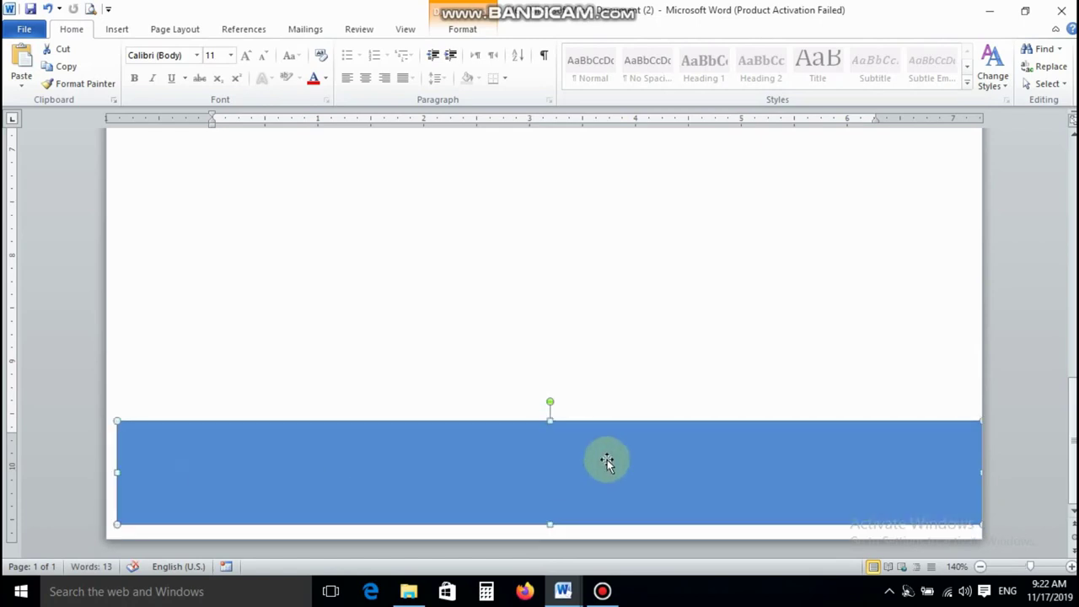
{"action": "key", "text": "Left"}
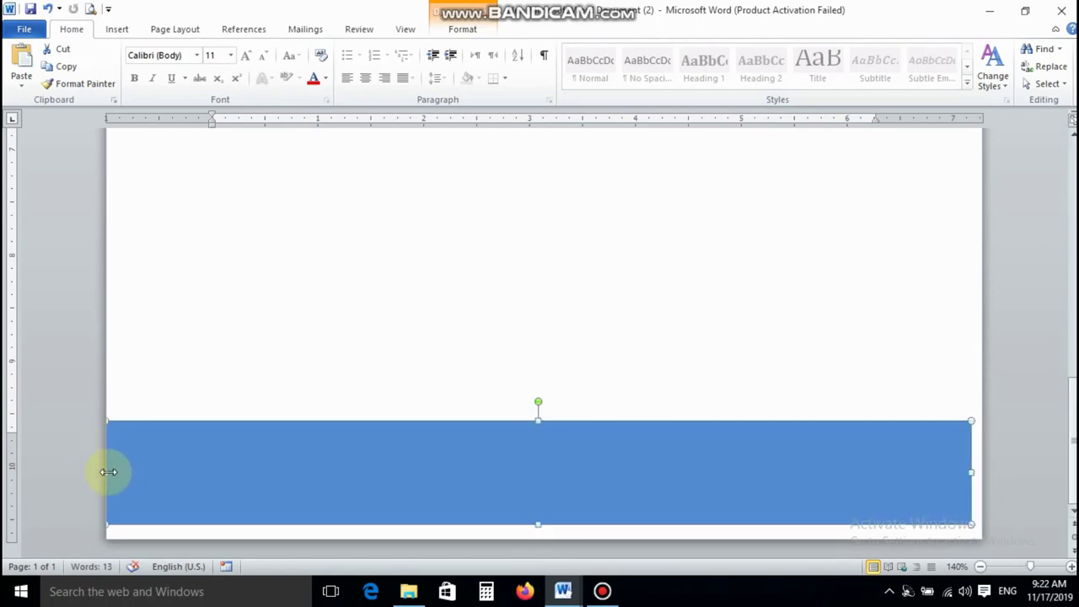
- Edit the blue band's points, sloping its top edge into an upward curve on the right
{"action": "right_click", "coordinate": [598, 454]}
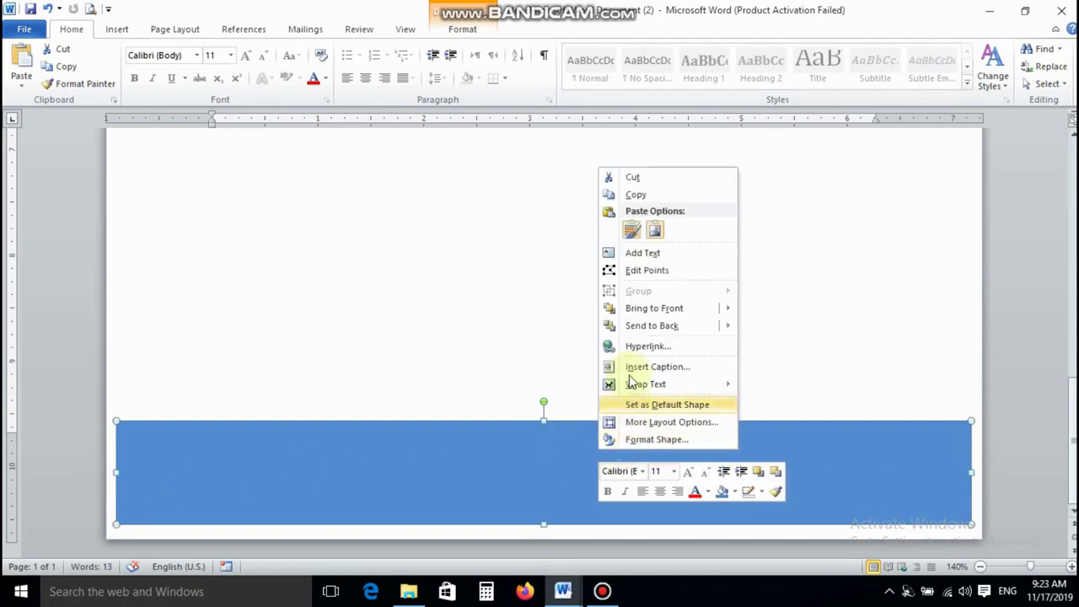
{"action": "left_click", "coordinate": [638, 272]}
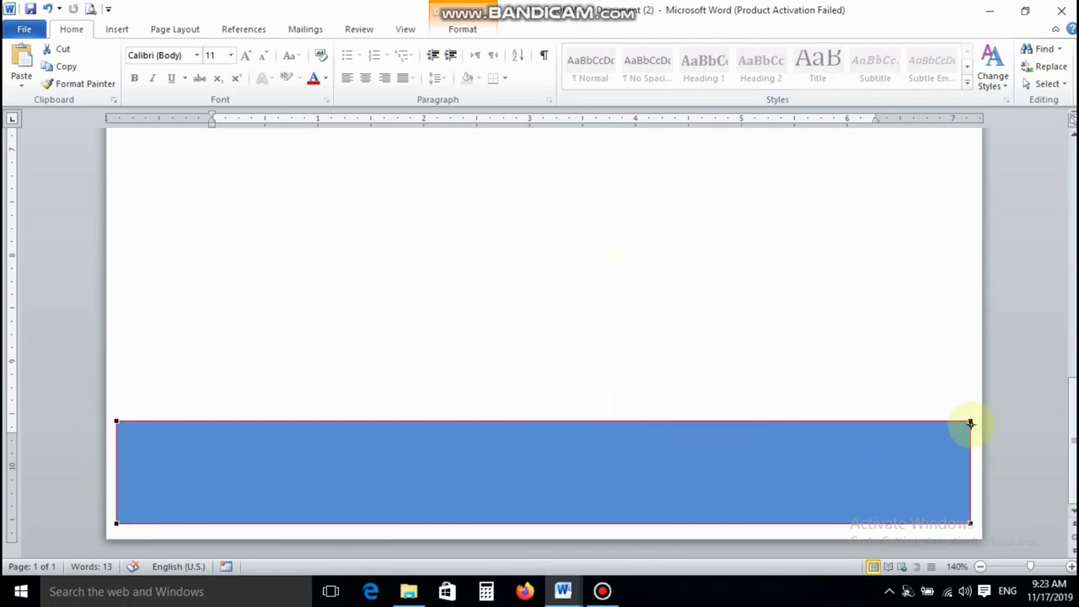
{"action": "left_click_drag", "start_coordinate": [970, 420], "coordinate": [970, 437]}
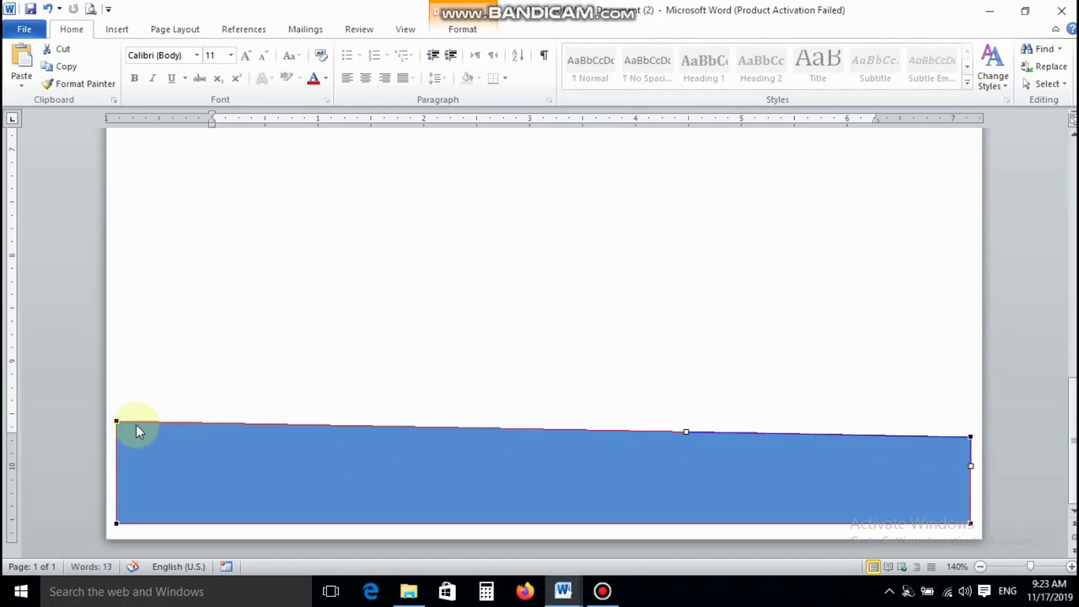
{"action": "left_click_drag", "start_coordinate": [119, 420], "coordinate": [116, 469]}
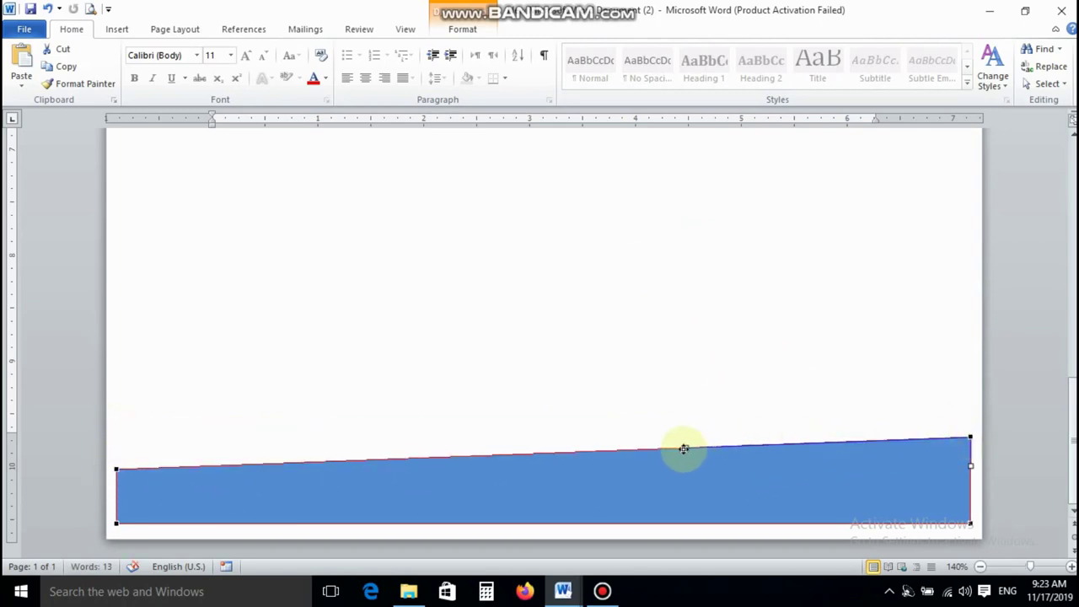
{"action": "left_click_drag", "start_coordinate": [687, 442], "coordinate": [684, 414]}
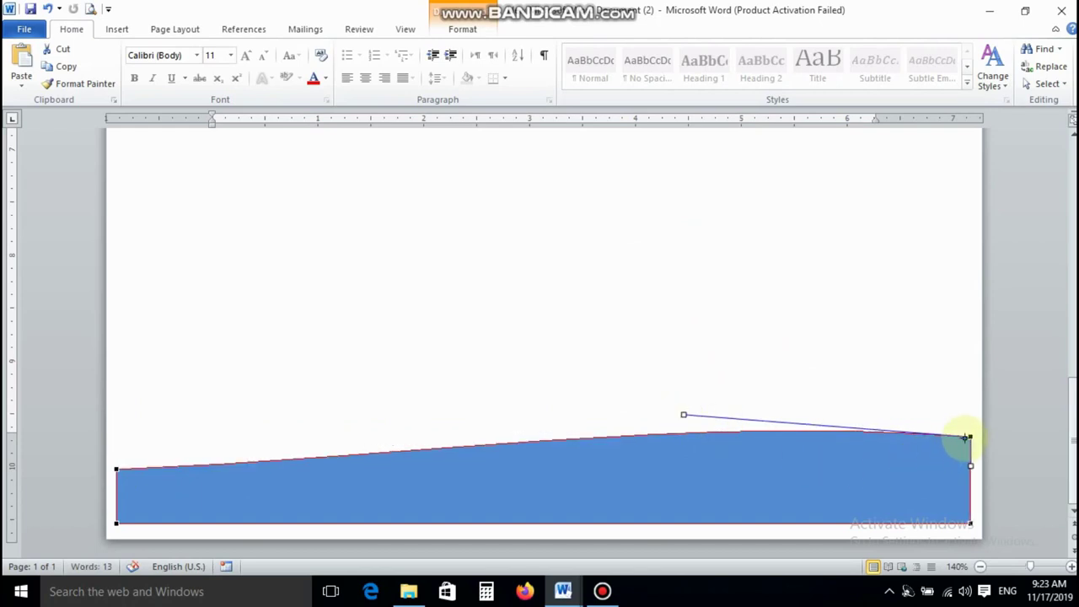
{"action": "left_click_drag", "start_coordinate": [969, 436], "coordinate": [969, 449]}
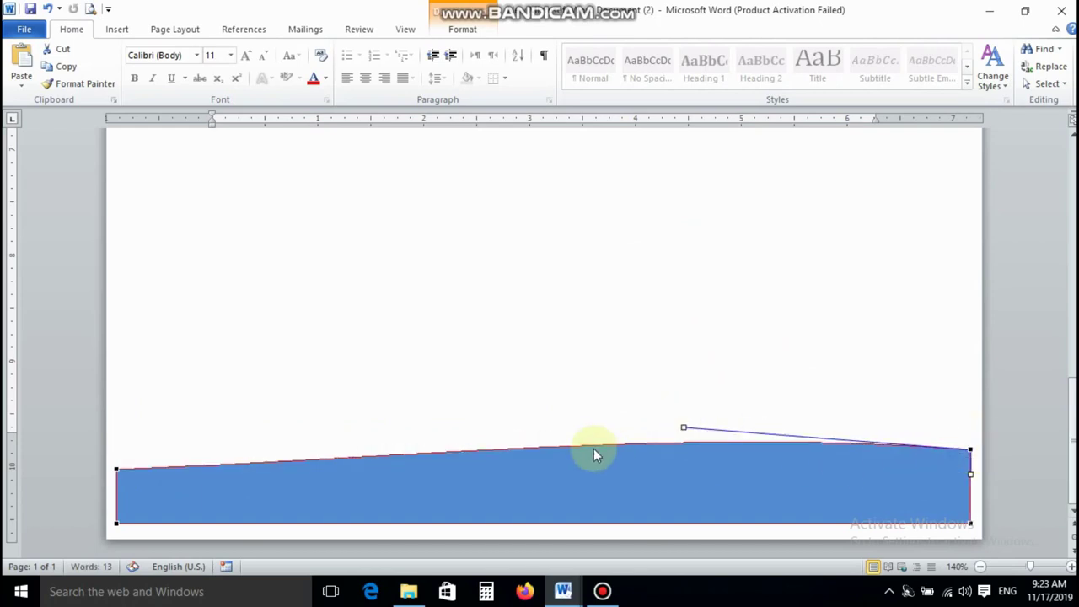
{"action": "left_click_drag", "start_coordinate": [685, 430], "coordinate": [851, 377]}
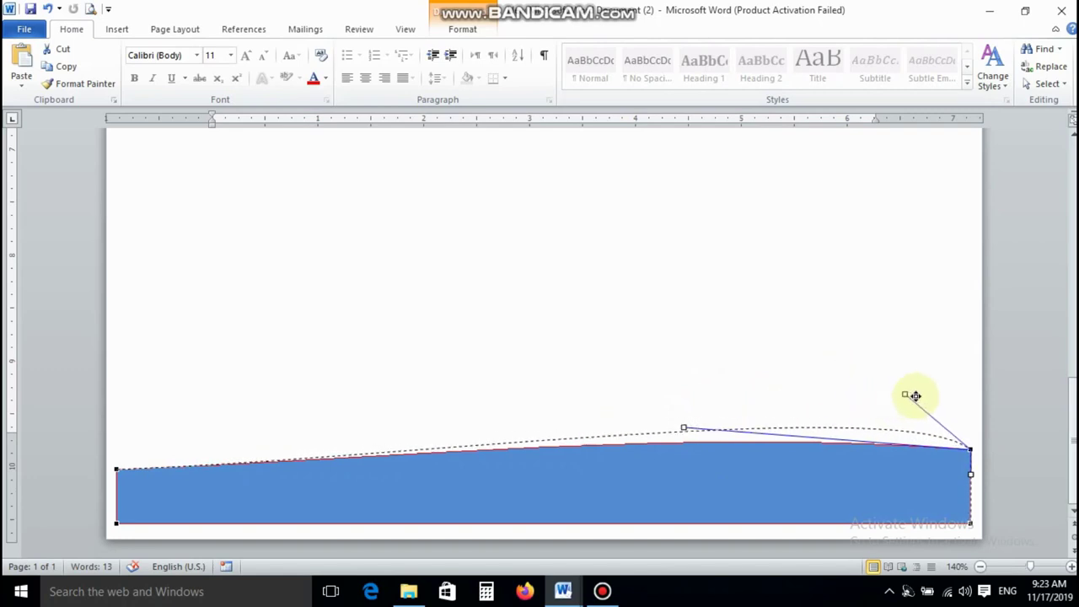
{"action": "left_click_drag", "start_coordinate": [851, 378], "coordinate": [909, 380]}
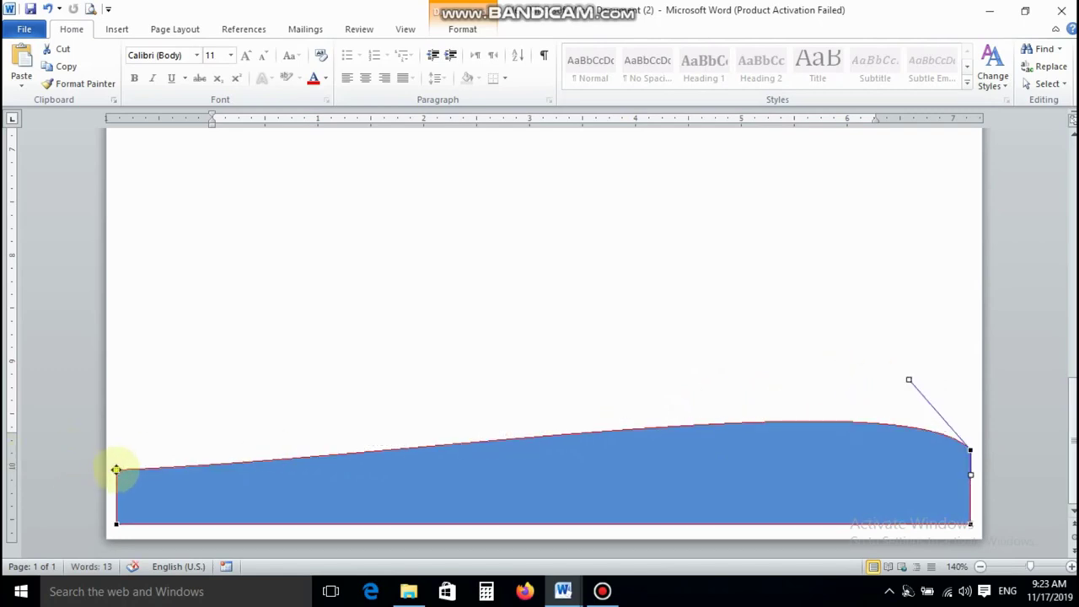
- Bend the left part of the top edge into a dip to complete the wave
{"action": "left_click", "coordinate": [116, 469]}
{"action": "left_click_drag", "start_coordinate": [402, 459], "coordinate": [524, 519]}
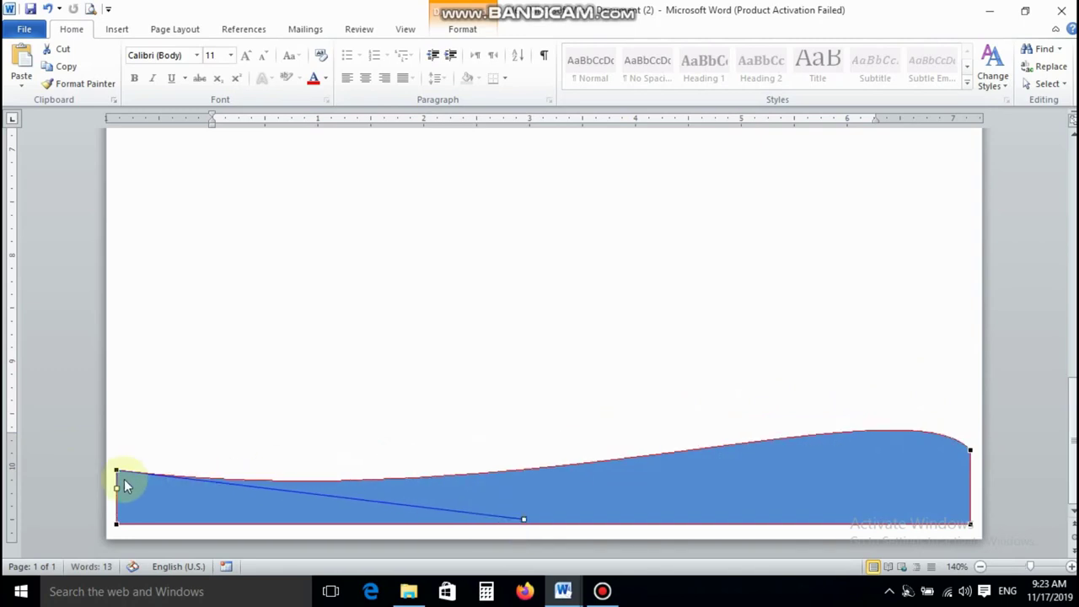
{"action": "left_click_drag", "start_coordinate": [118, 469], "coordinate": [116, 460]}
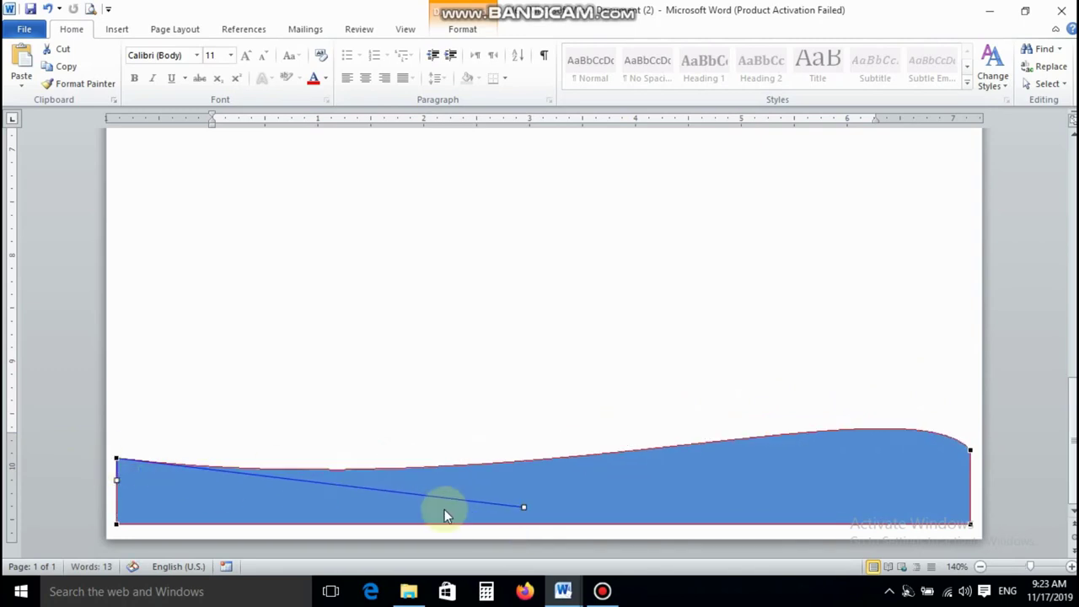
{"action": "left_click_drag", "start_coordinate": [522, 510], "coordinate": [523, 533]}
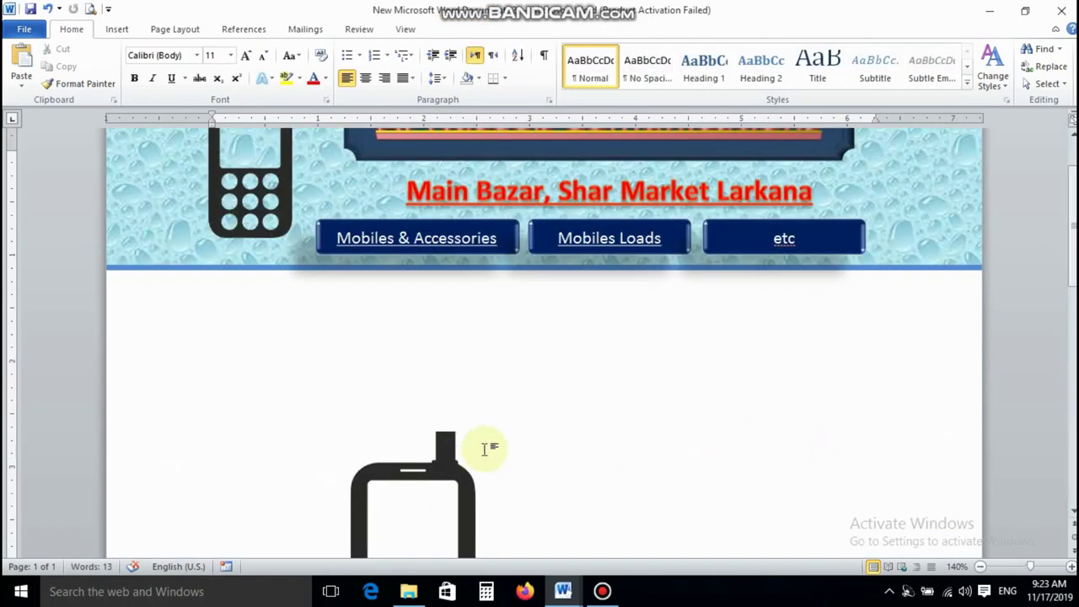
{"action": "scroll", "coordinate": [485, 448], "scroll_direction": "down", "scroll_amount": 5}
{"action": "left_click", "coordinate": [460, 396]}
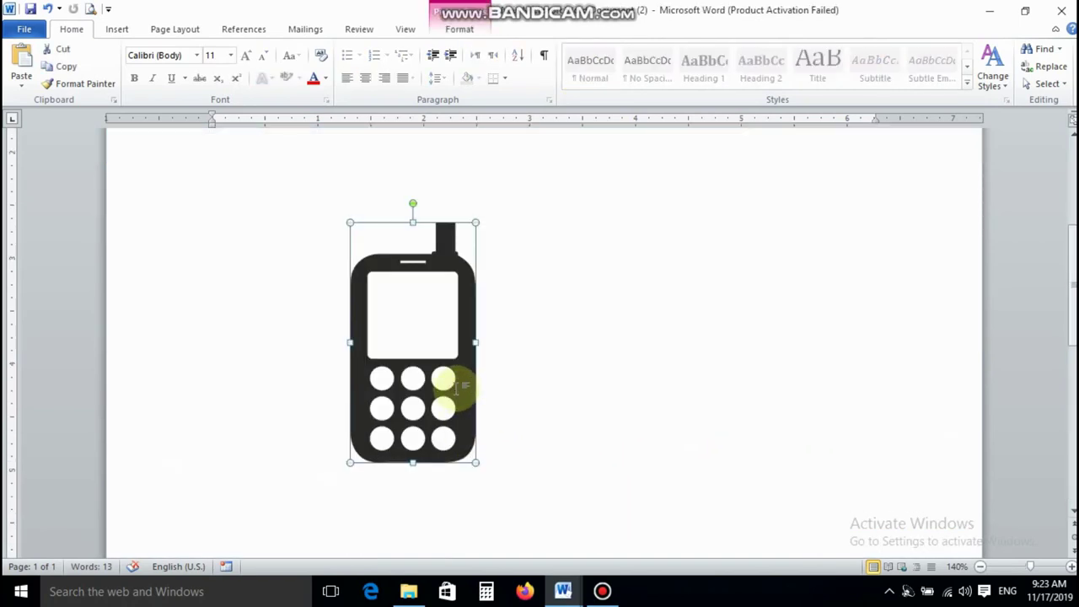
{"action": "left_click", "coordinate": [440, 405]}
{"action": "scroll", "coordinate": [439, 407], "scroll_direction": "down", "scroll_amount": 3}
{"action": "scroll", "coordinate": [438, 409], "scroll_direction": "down", "scroll_amount": 5}
{"action": "scroll", "coordinate": [438, 413], "scroll_direction": "down", "scroll_amount": 3}
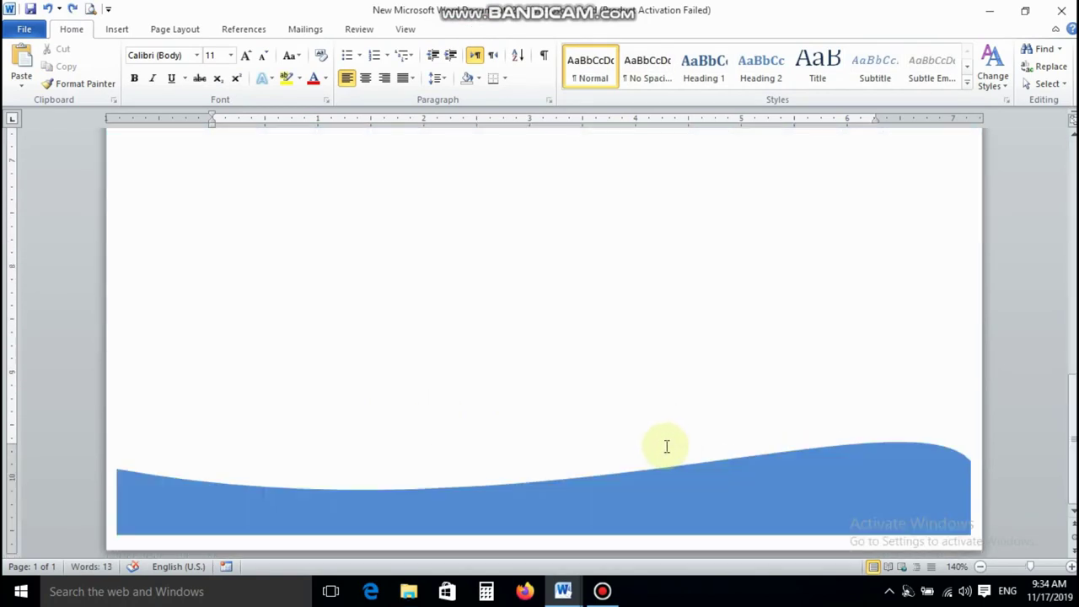
- Fill the bottom wave with the Water Droplets texture and give it a red outline
{"action": "scroll", "coordinate": [653, 472], "scroll_direction": "down", "scroll_amount": 1}
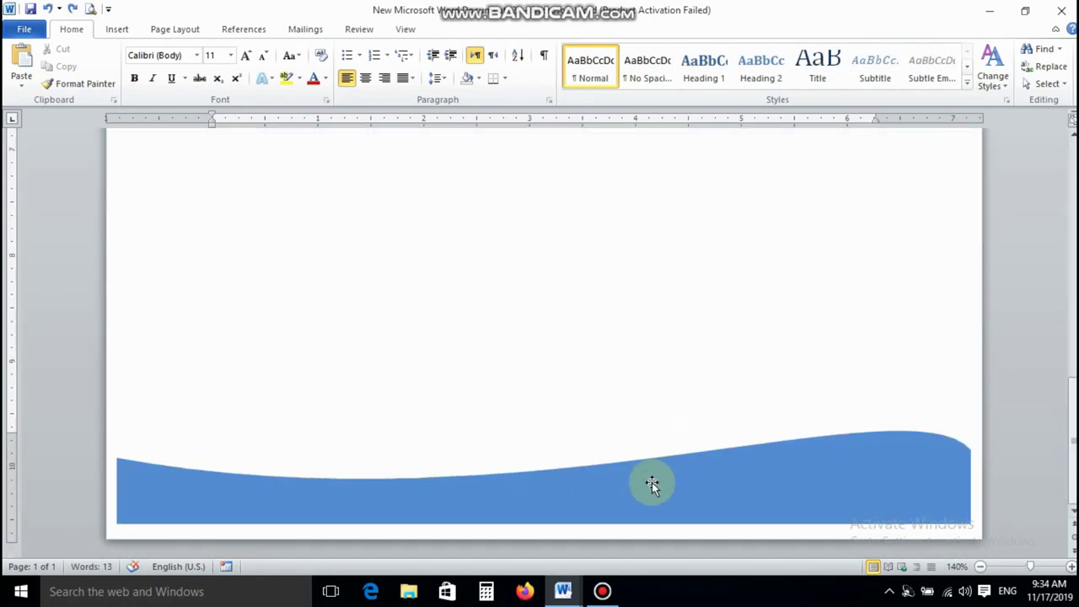
{"action": "left_click", "coordinate": [637, 484]}
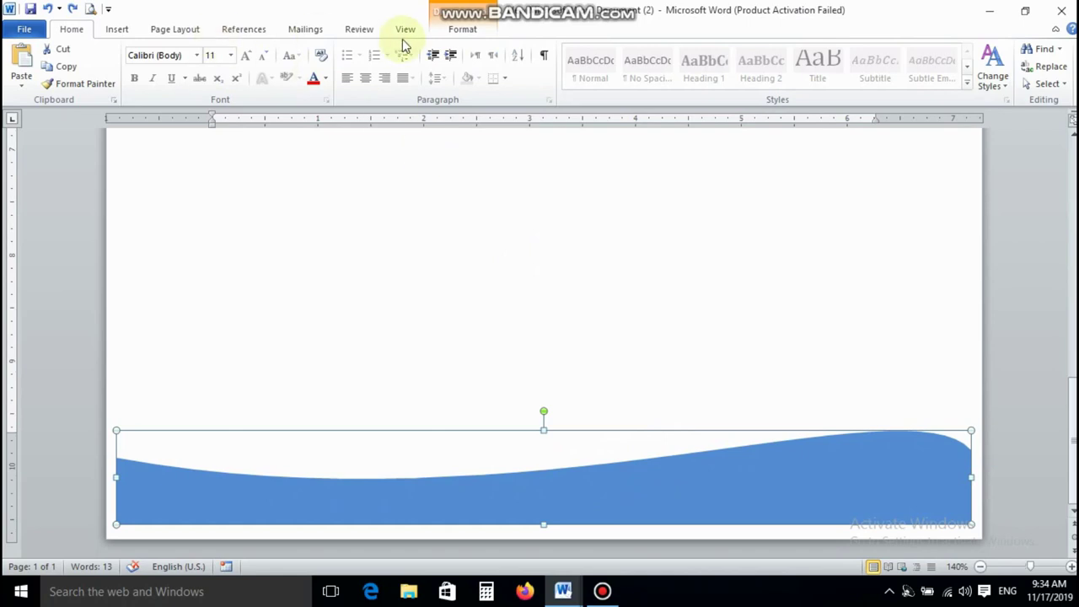
{"action": "left_click", "coordinate": [462, 30]}
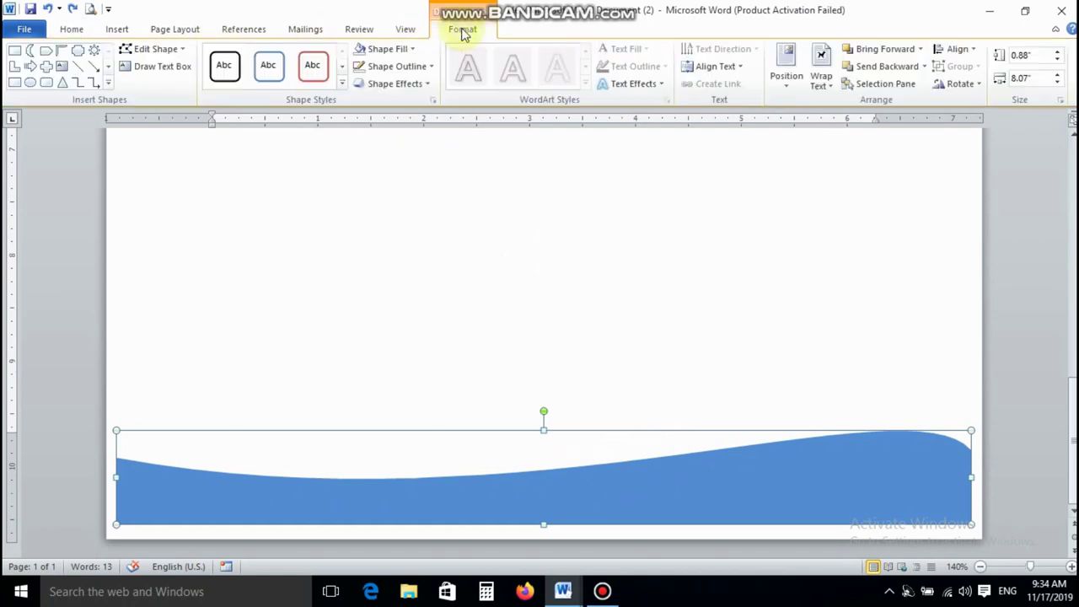
{"action": "left_click", "coordinate": [412, 49]}
{"action": "mouse_move", "coordinate": [386, 238]}
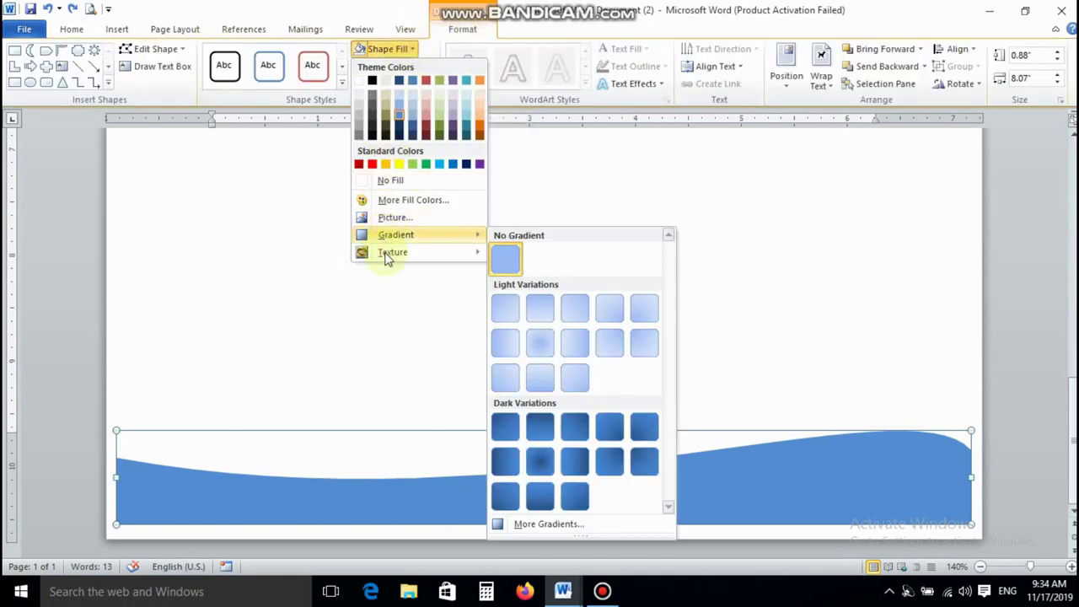
{"action": "left_click", "coordinate": [518, 236]}
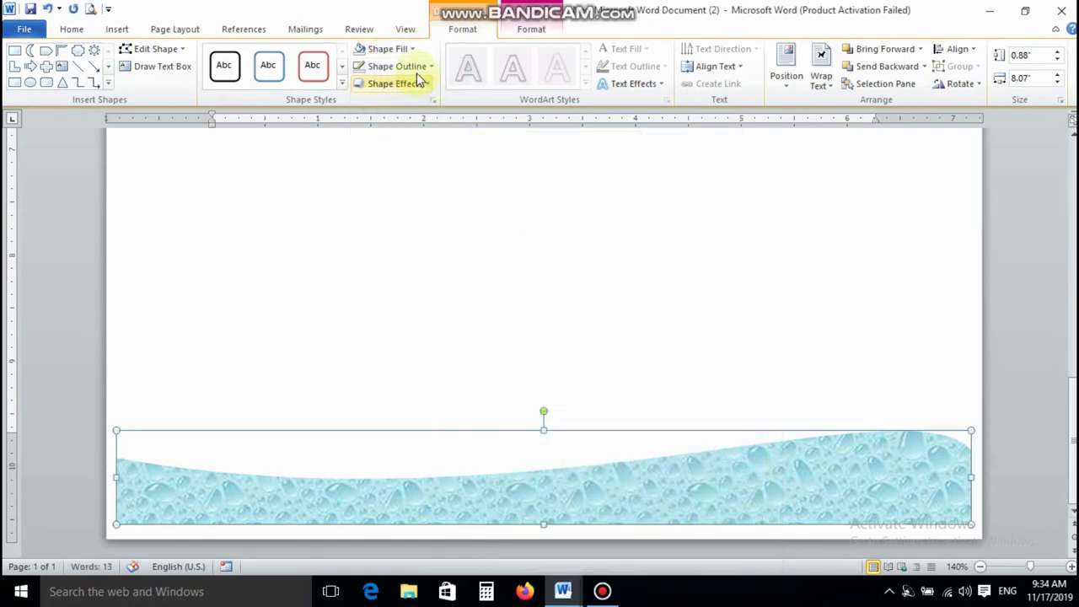
{"action": "left_click", "coordinate": [417, 67]}
{"action": "left_click", "coordinate": [372, 182]}
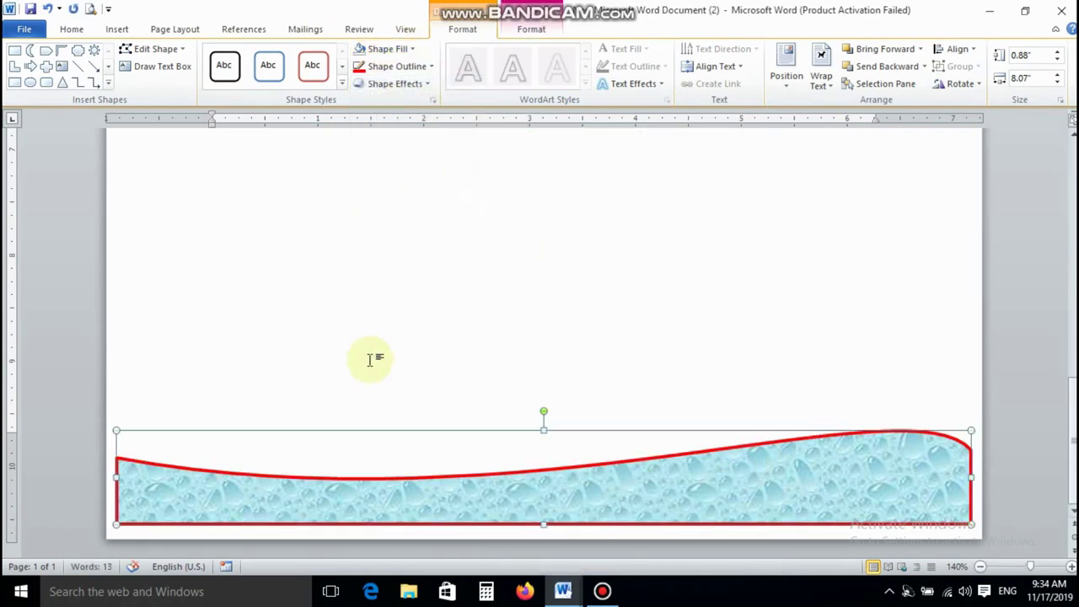
- Stretch the wave to both page sides and the bottom edge, then check Print Preview
{"action": "left_click_drag", "start_coordinate": [117, 480], "coordinate": [106, 478]}
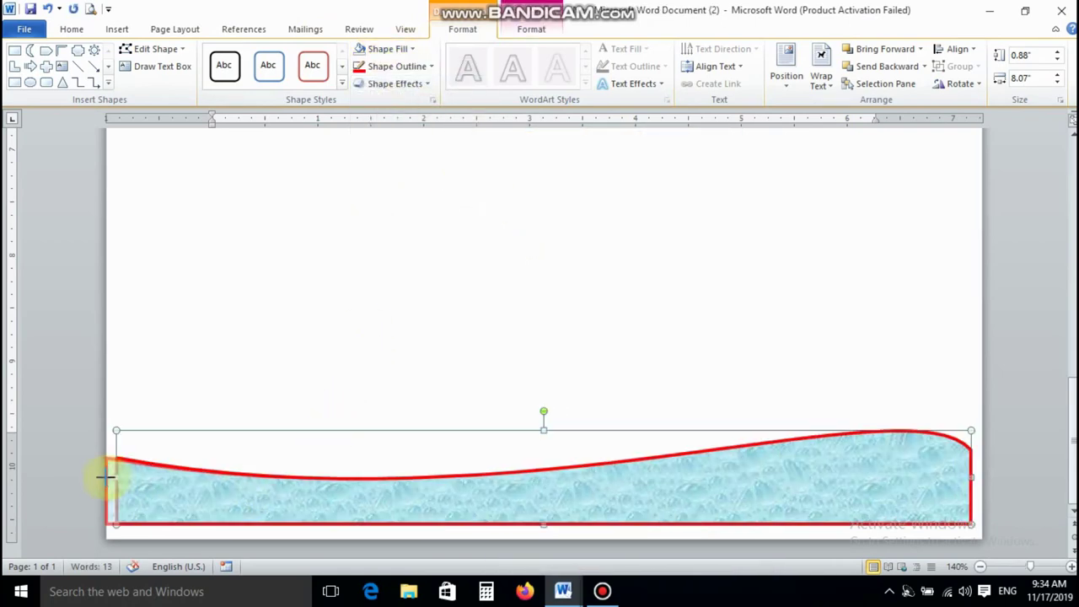
{"action": "left_click_drag", "start_coordinate": [970, 478], "coordinate": [983, 478]}
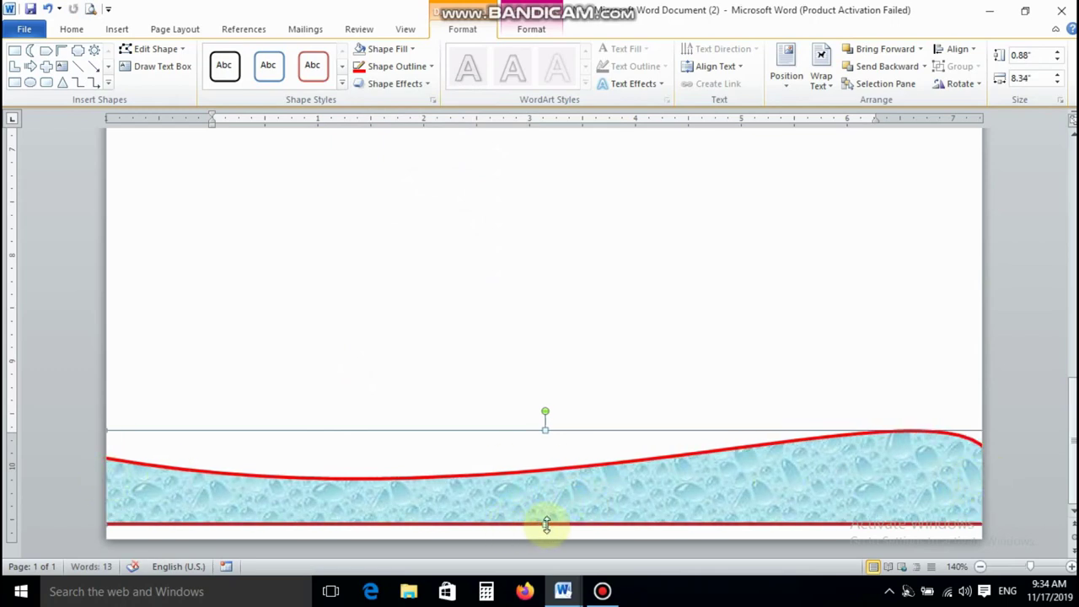
{"action": "left_click_drag", "start_coordinate": [546, 524], "coordinate": [545, 546]}
{"action": "left_click", "coordinate": [593, 363]}
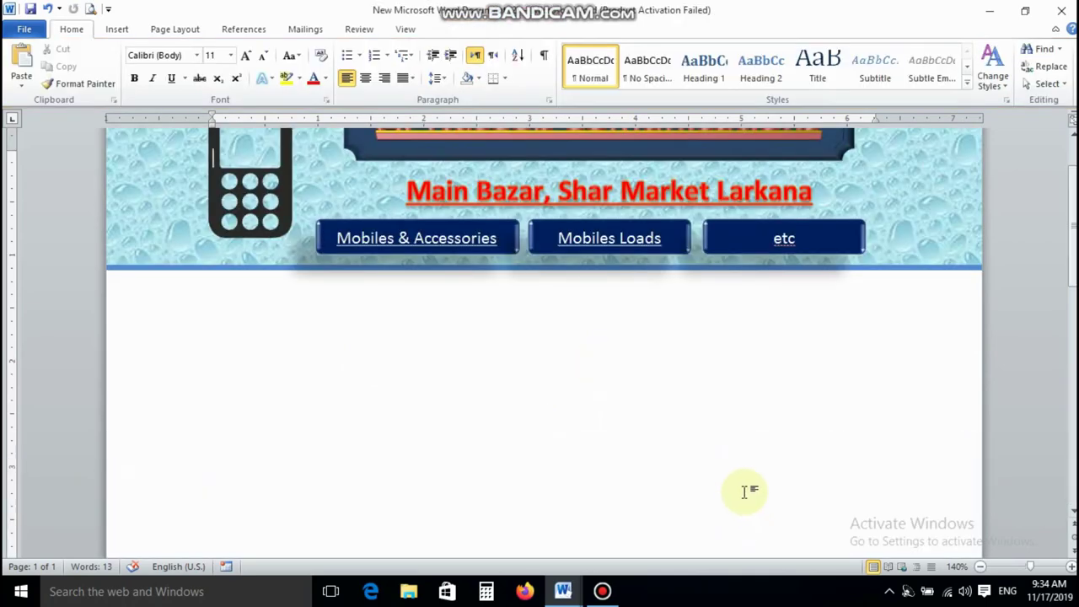
{"action": "scroll", "coordinate": [670, 416], "scroll_direction": "down", "scroll_amount": 2}
{"action": "scroll", "coordinate": [666, 417], "scroll_direction": "down", "scroll_amount": 2}
{"action": "scroll", "coordinate": [666, 417], "scroll_direction": "down", "scroll_amount": 2}
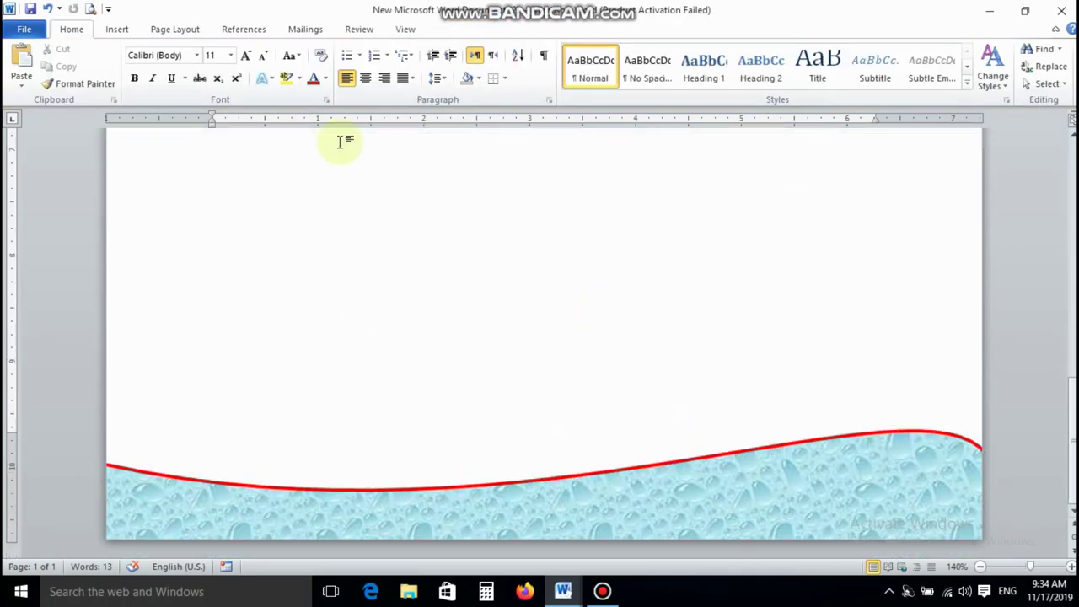
{"action": "left_click", "coordinate": [93, 9]}
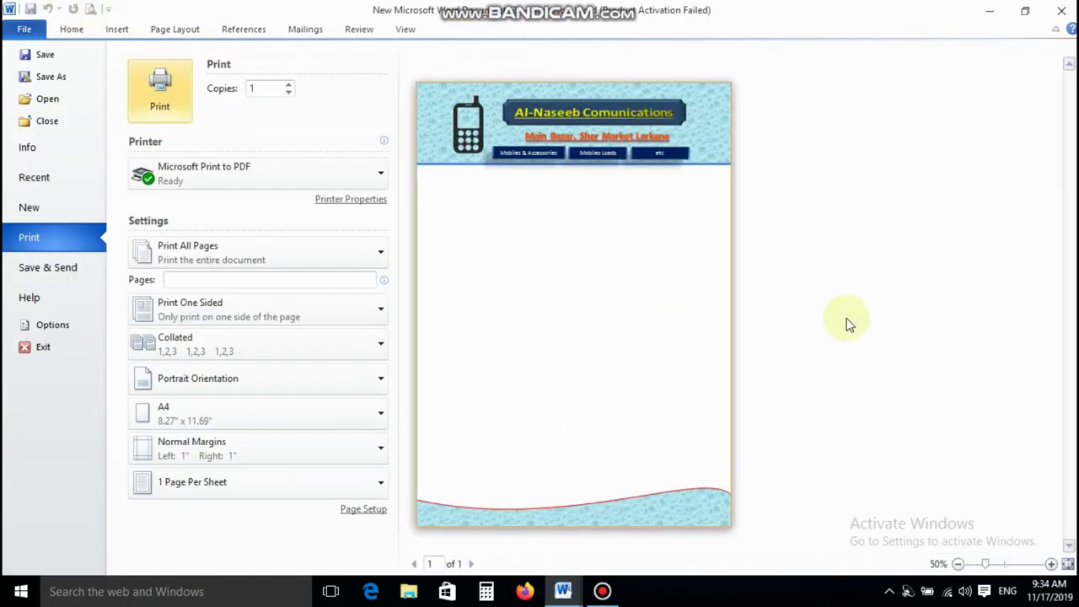
{"action": "key", "text": "Escape"}
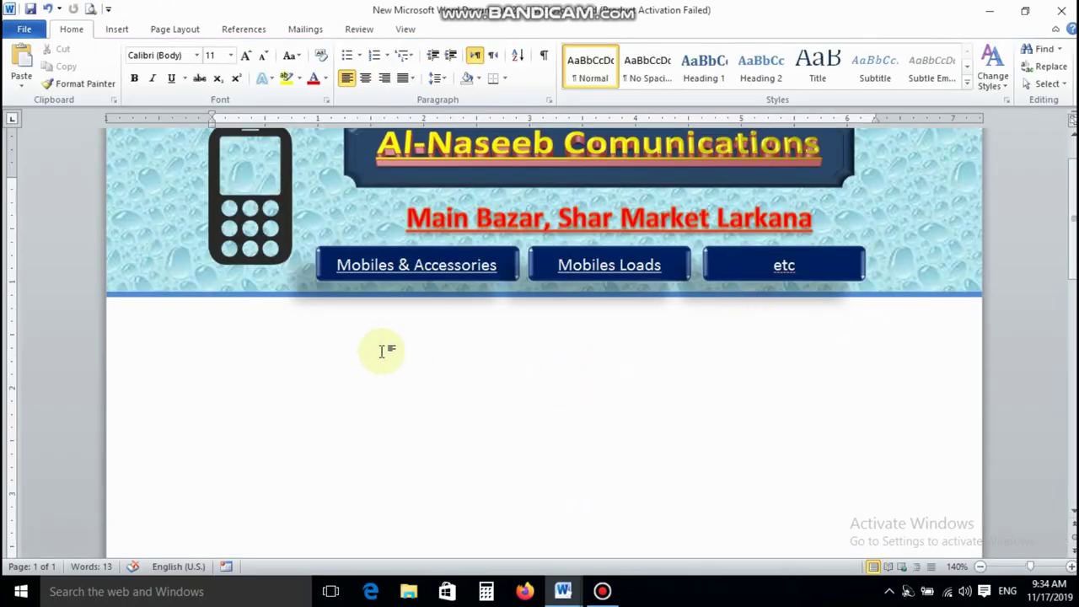
- Duplicate the blue header line, rotate it vertical, and stretch it down the left margin from the header
{"action": "left_click", "coordinate": [310, 297]}
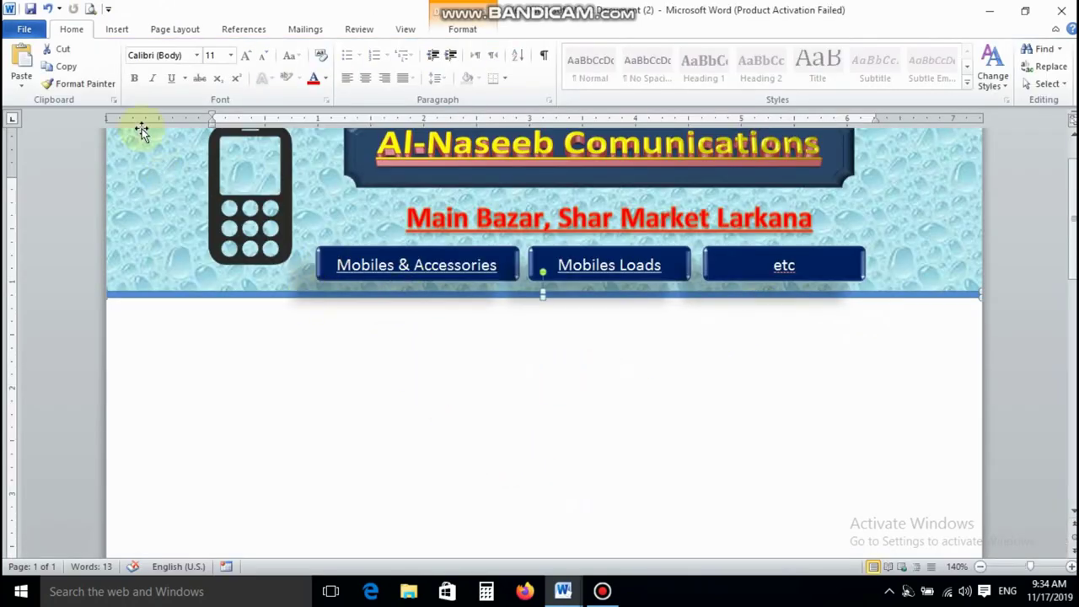
{"action": "left_click", "coordinate": [65, 67]}
{"action": "left_click", "coordinate": [21, 61]}
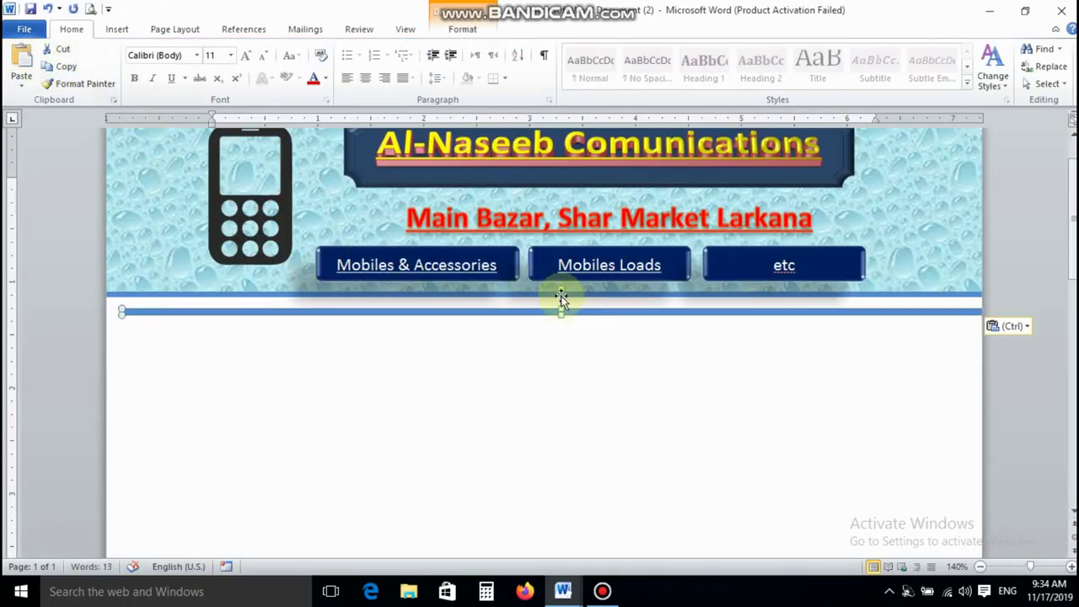
{"action": "mouse_move", "coordinate": [564, 305]}
{"action": "left_mouse_down"}
{"action": "mouse_move", "coordinate": [562, 506]}
{"action": "mouse_move", "coordinate": [588, 510]}
{"action": "mouse_move", "coordinate": [586, 489]}
{"action": "left_mouse_up"}
{"action": "scroll", "coordinate": [574, 472], "scroll_direction": "down", "scroll_amount": 5}
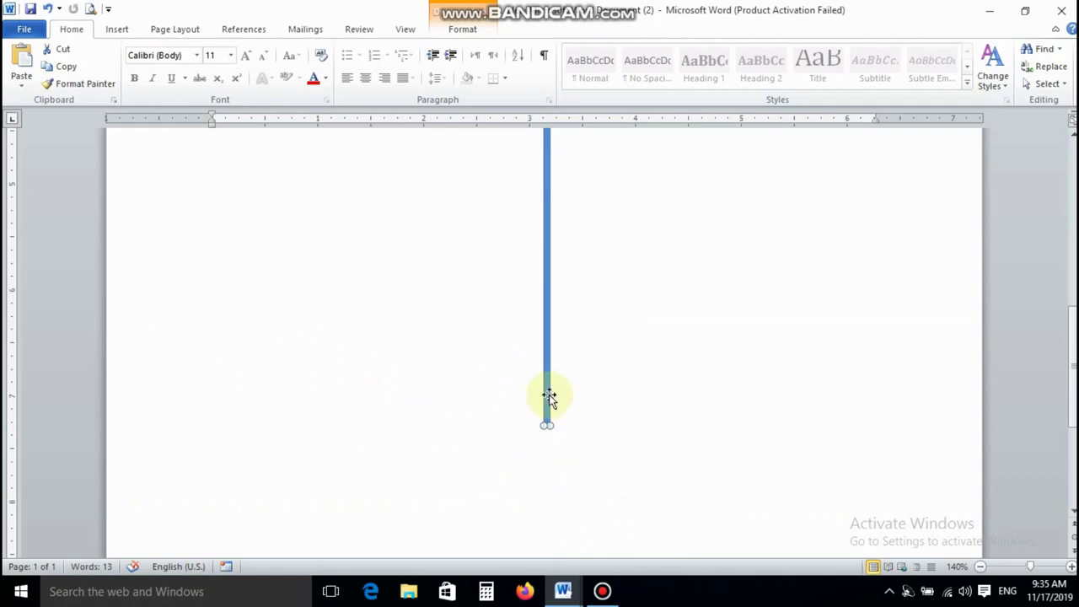
{"action": "left_click_drag", "start_coordinate": [546, 413], "coordinate": [211, 549]}
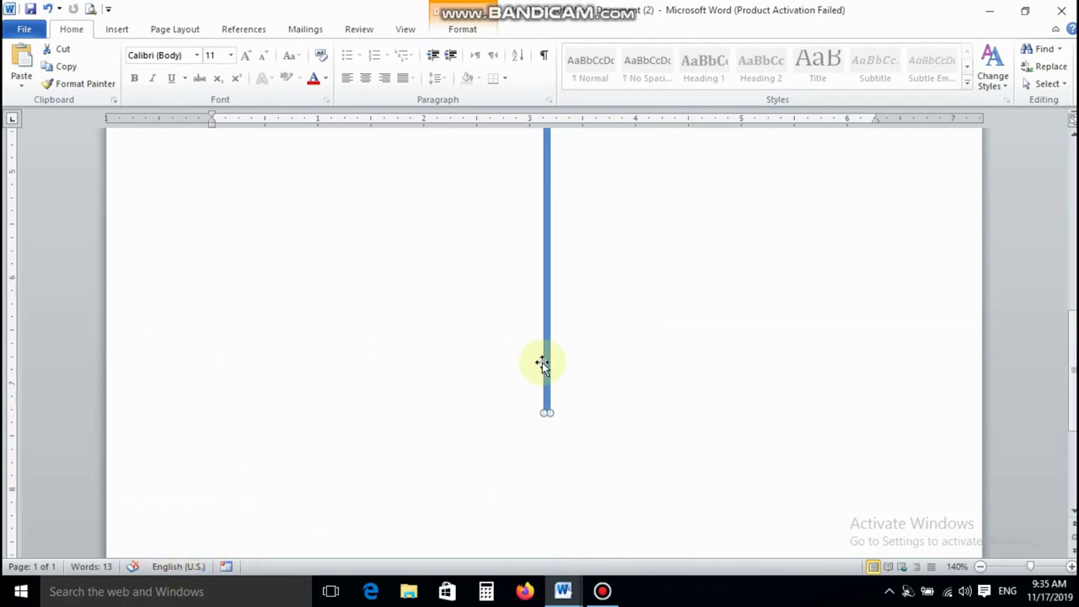
{"action": "mouse_move", "coordinate": [545, 362]}
{"action": "left_mouse_down"}
{"action": "mouse_move", "coordinate": [185, 400]}
{"action": "mouse_move", "coordinate": [175, 443]}
{"action": "left_mouse_up"}
{"action": "scroll", "coordinate": [181, 290], "scroll_direction": "down", "scroll_amount": 3}
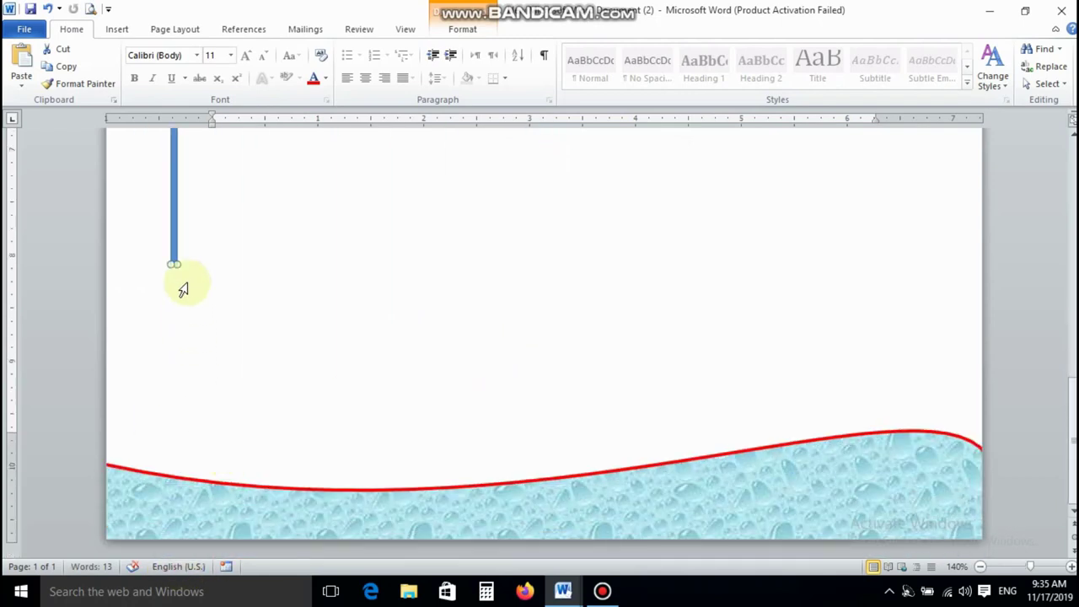
{"action": "left_click_drag", "start_coordinate": [173, 249], "coordinate": [167, 456]}
{"action": "scroll", "coordinate": [245, 426], "scroll_direction": "up", "scroll_amount": 3}
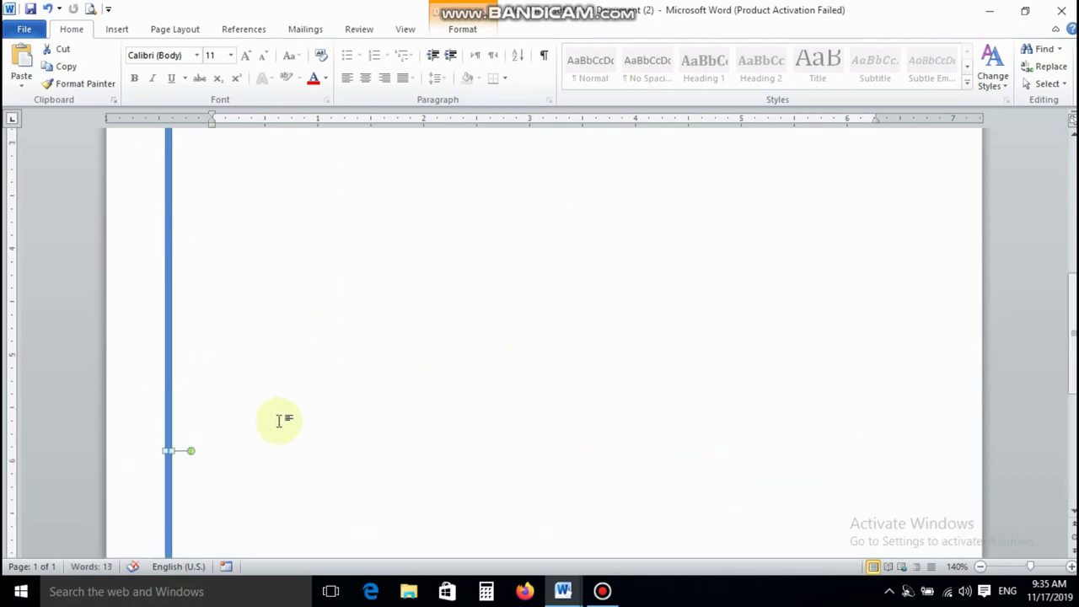
{"action": "scroll", "coordinate": [219, 405], "scroll_direction": "up", "scroll_amount": 3}
{"action": "left_click_drag", "start_coordinate": [169, 326], "coordinate": [165, 294]}
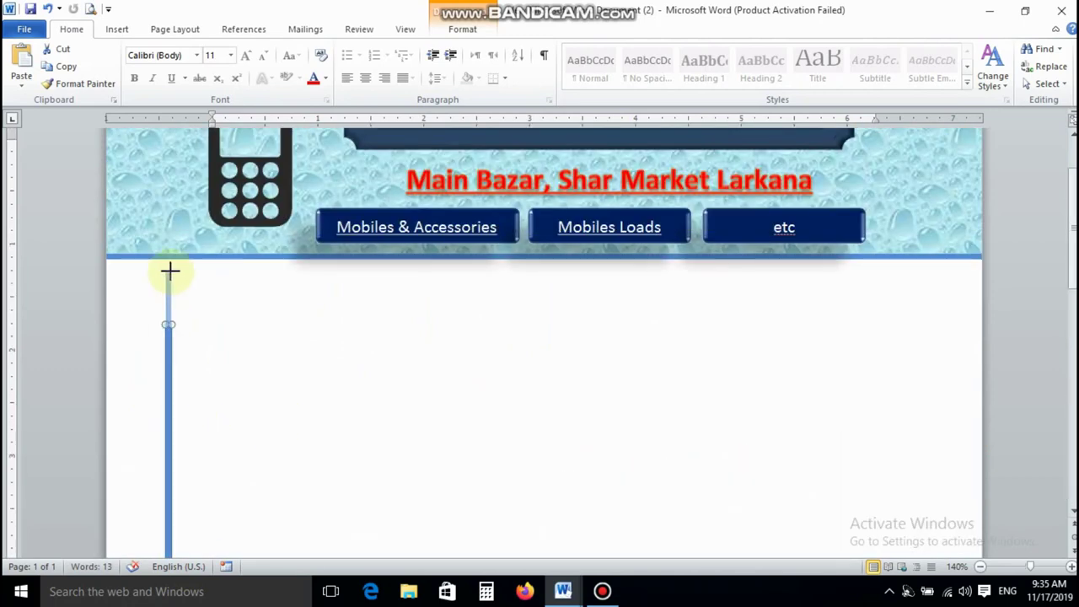
{"action": "left_click", "coordinate": [376, 439]}
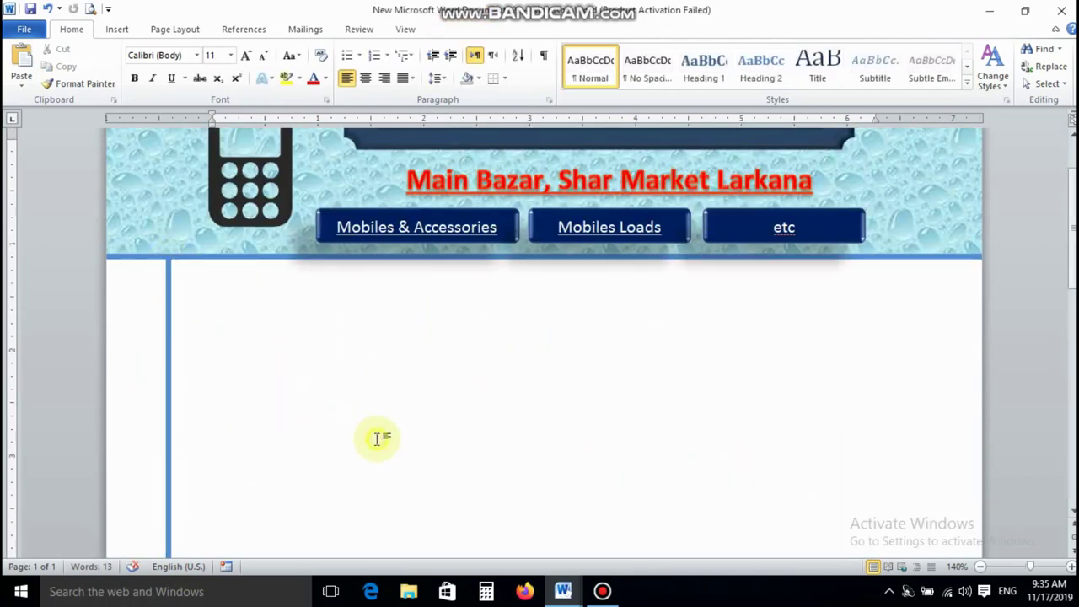
- Give the vertical line a black shape fill
{"action": "scroll", "coordinate": [379, 442], "scroll_direction": "down", "scroll_amount": 2}
{"action": "scroll", "coordinate": [379, 444], "scroll_direction": "down", "scroll_amount": 2}
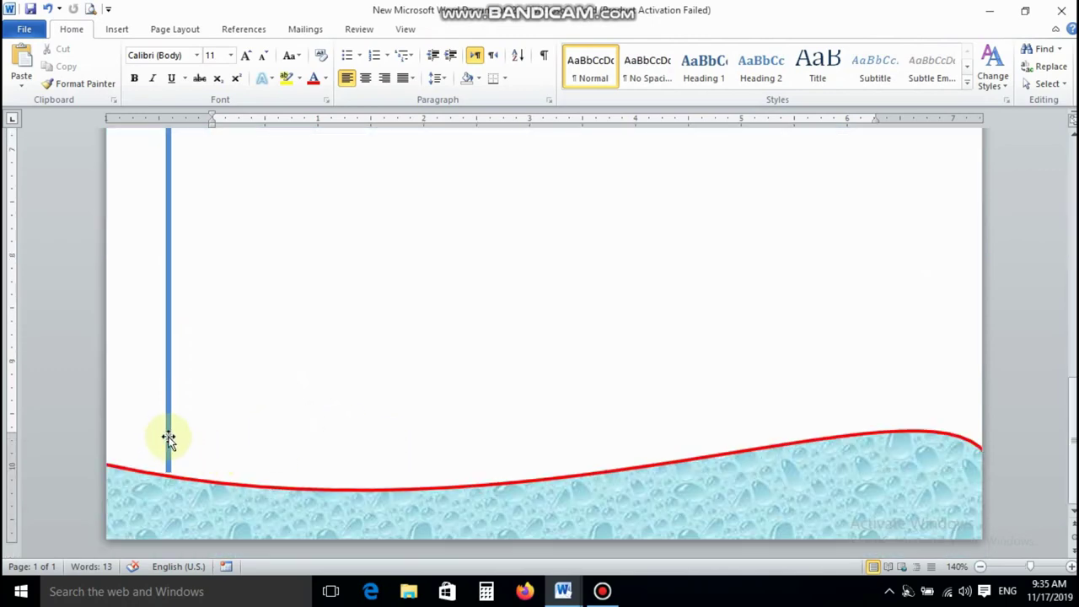
{"action": "left_click", "coordinate": [168, 439]}
{"action": "left_click", "coordinate": [464, 30]}
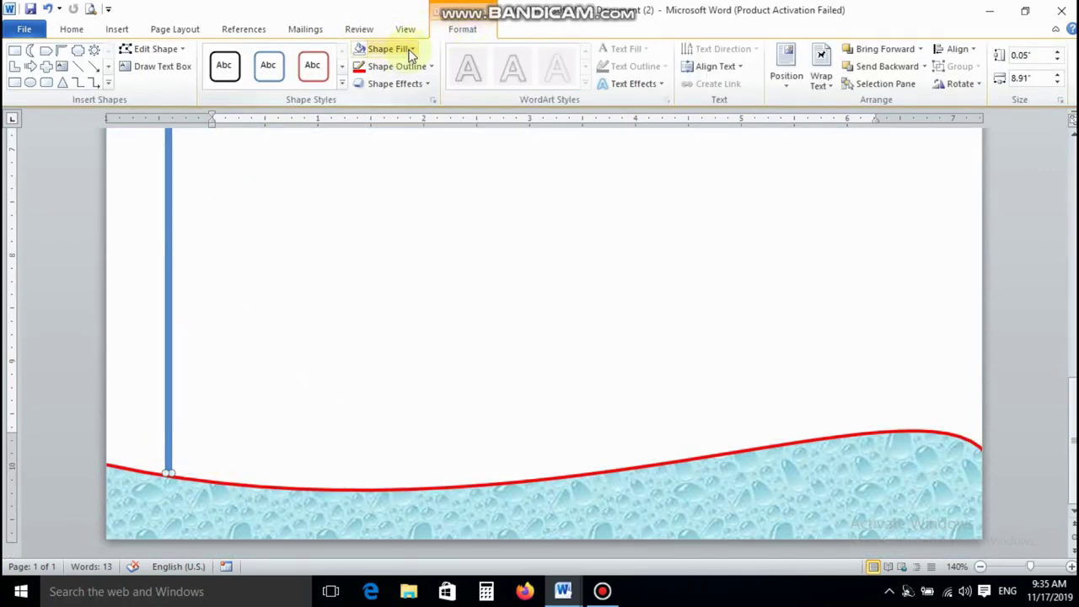
{"action": "left_click", "coordinate": [411, 50]}
{"action": "left_click", "coordinate": [372, 81]}
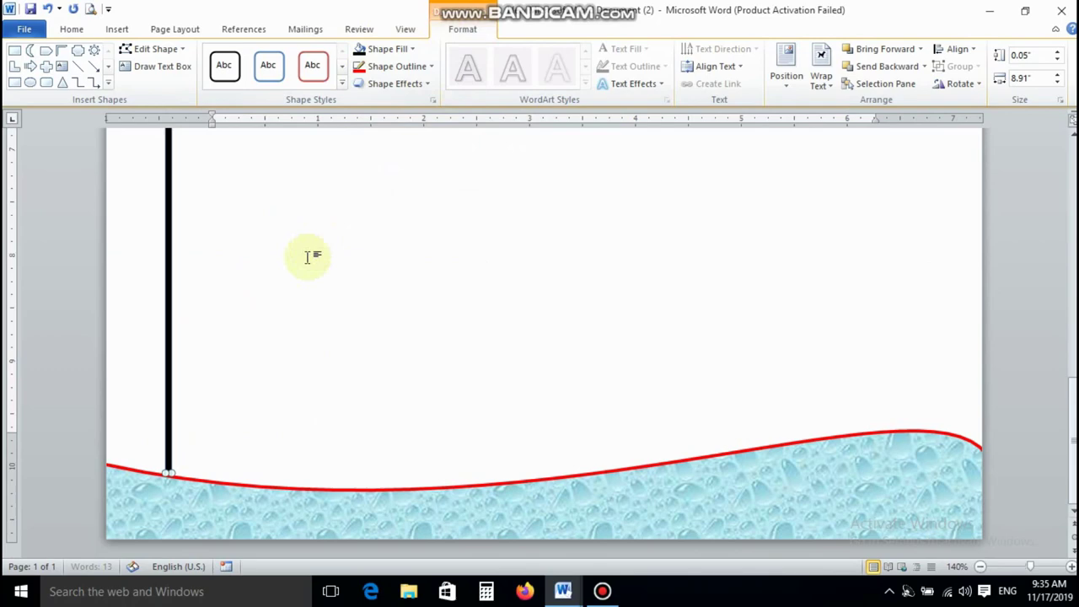
{"action": "left_click", "coordinate": [501, 385]}
{"action": "scroll", "coordinate": [501, 385], "scroll_direction": "up", "scroll_amount": 5}
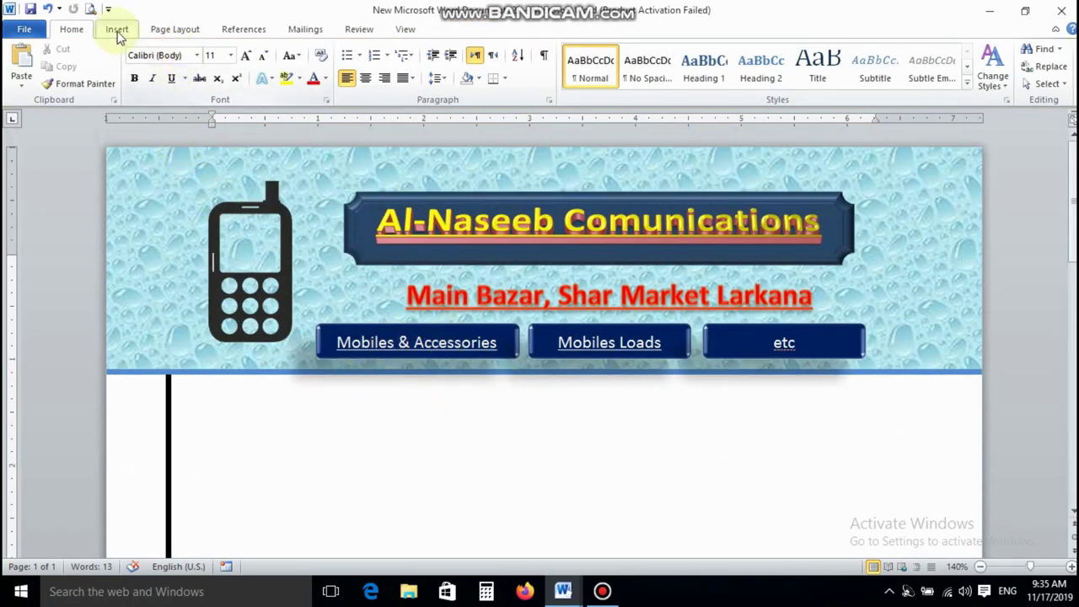
- Draw a rectangle just below the header and add a 'Reference ________' text line inside it
{"action": "left_click", "coordinate": [117, 30]}
{"action": "left_click", "coordinate": [236, 84]}
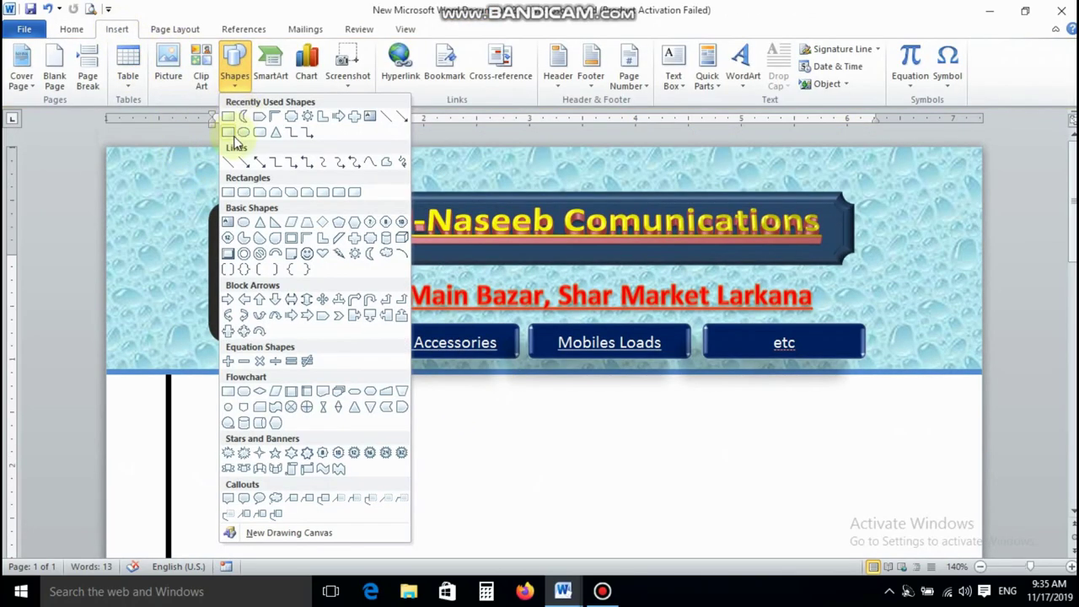
{"action": "left_click", "coordinate": [227, 133]}
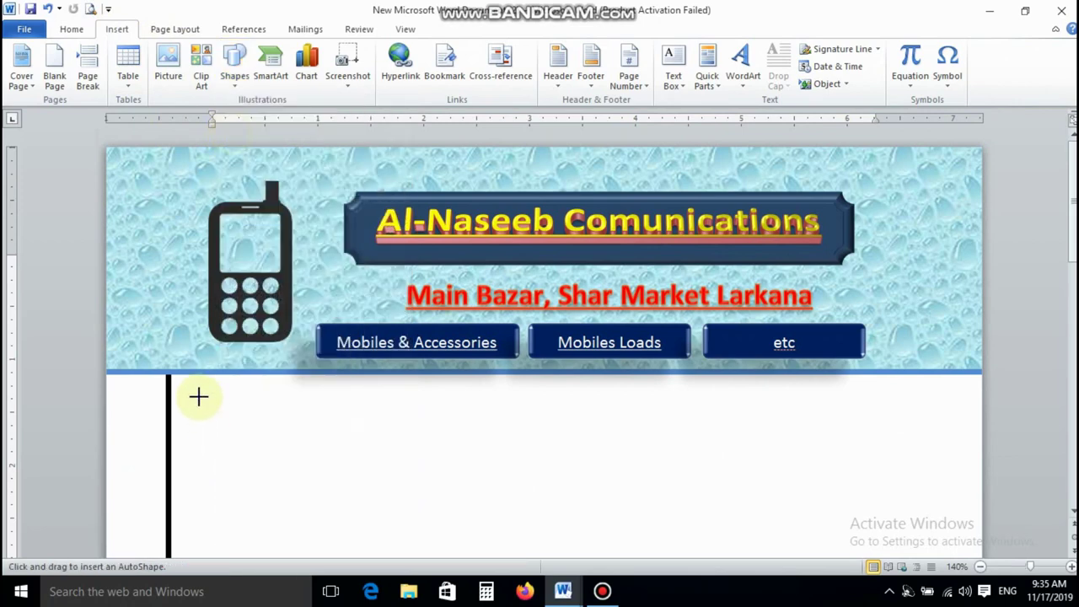
{"action": "left_click_drag", "start_coordinate": [187, 386], "coordinate": [445, 424]}
{"action": "right_click", "coordinate": [315, 397]}
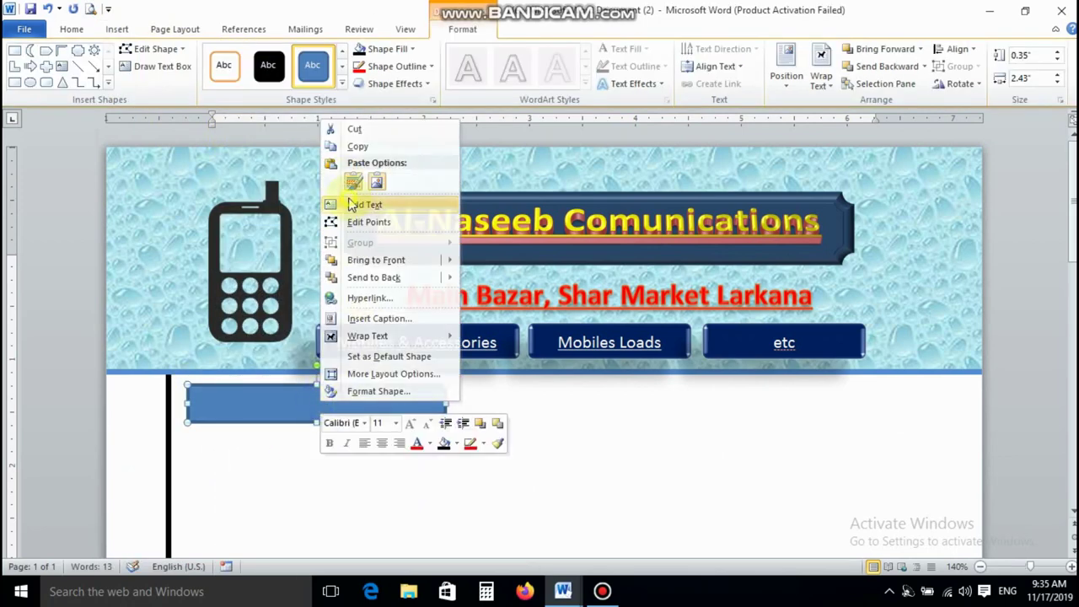
{"action": "left_click", "coordinate": [352, 205]}
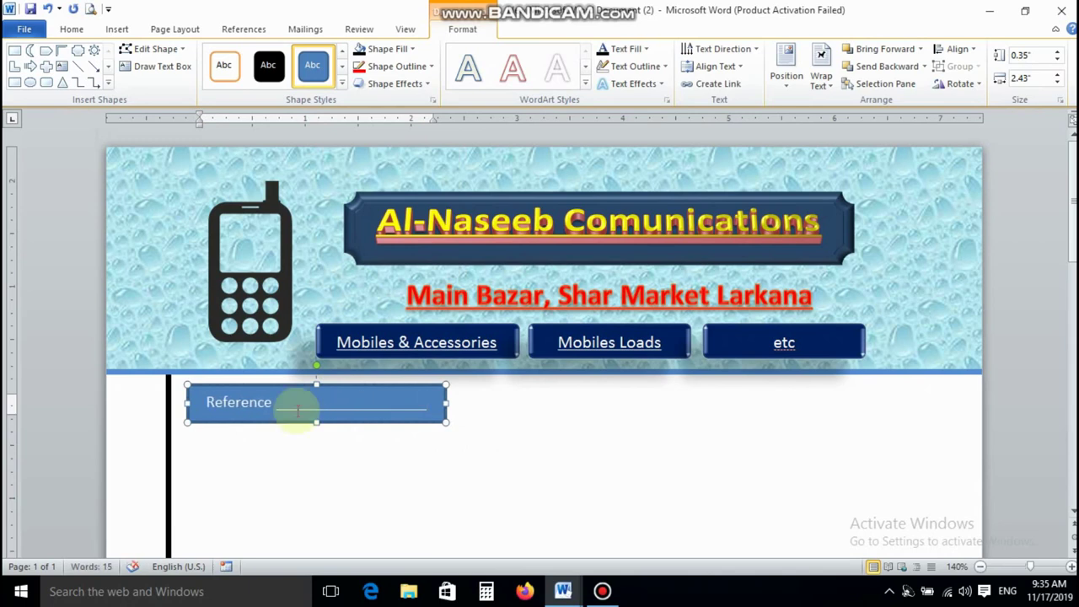
- Make the Reference text black and give the box no fill and no outline
{"action": "left_click_drag", "start_coordinate": [196, 403], "coordinate": [413, 405]}
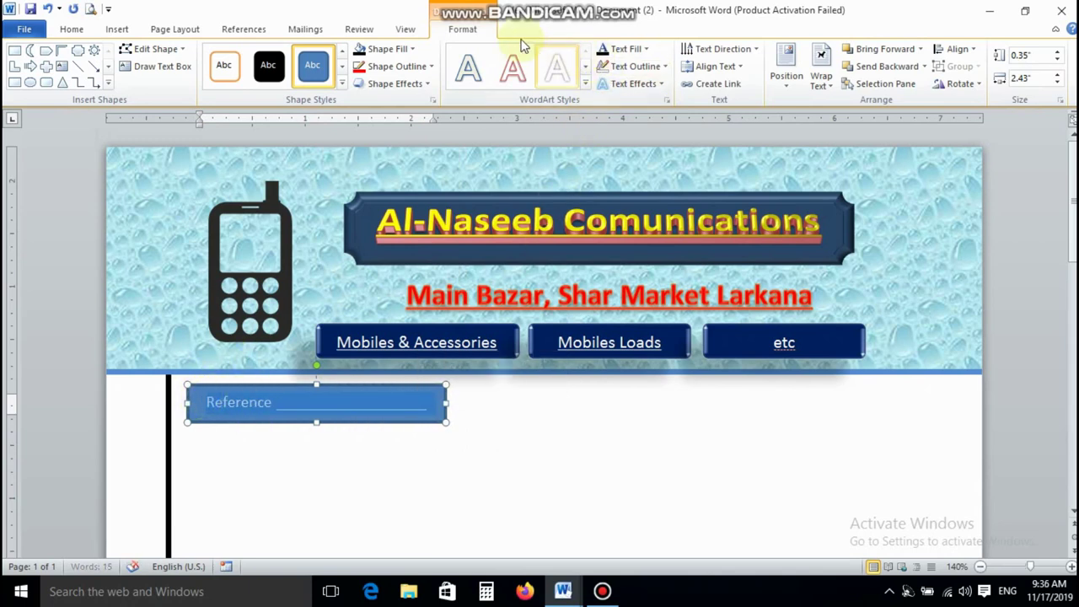
{"action": "left_click", "coordinate": [641, 49]}
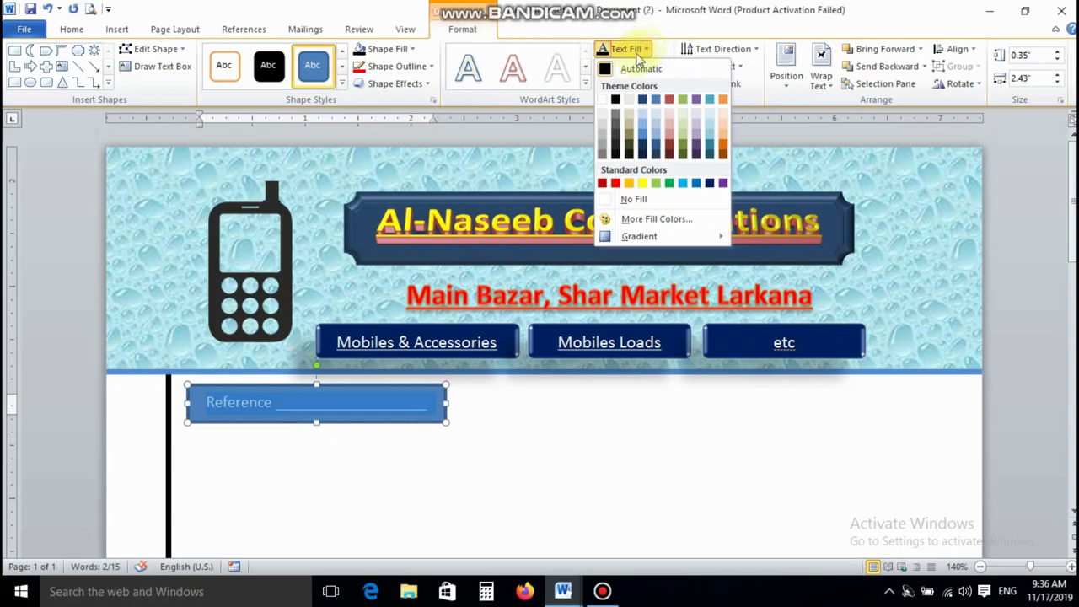
{"action": "left_click", "coordinate": [613, 100]}
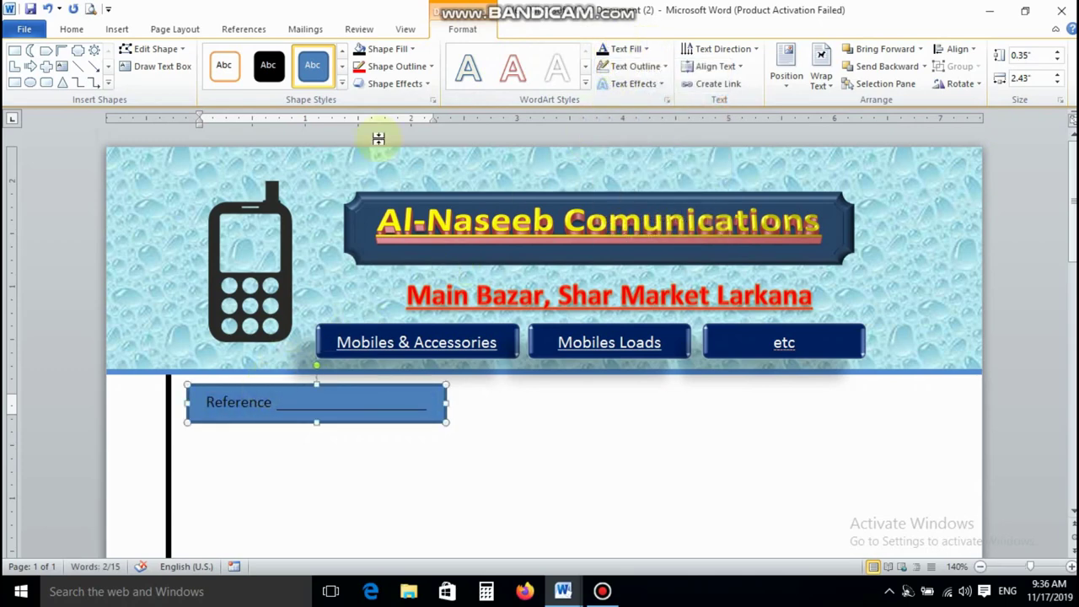
{"action": "left_click", "coordinate": [389, 49]}
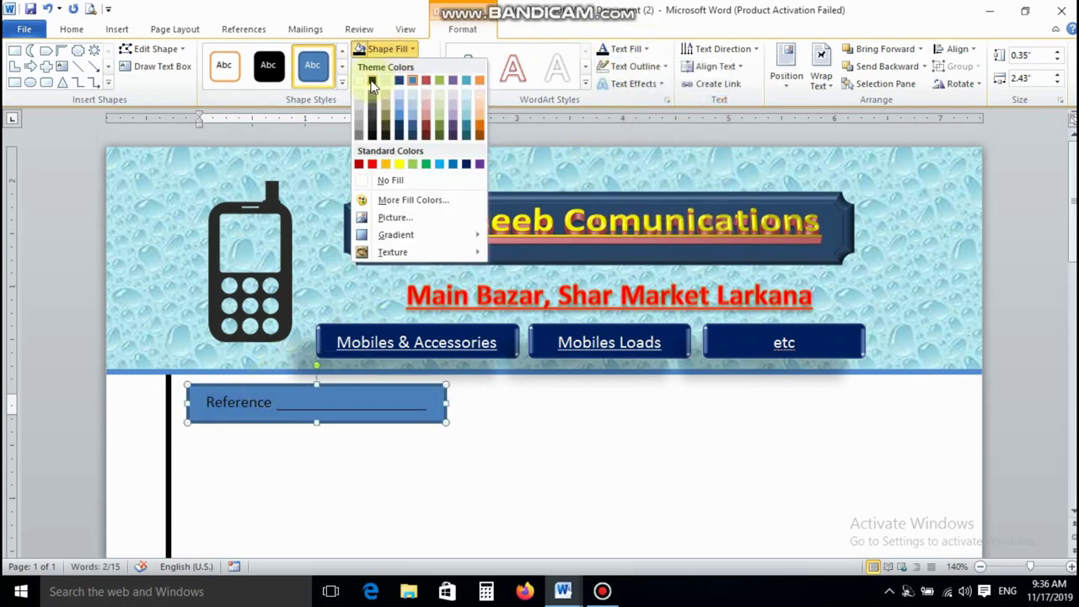
{"action": "left_click", "coordinate": [371, 180]}
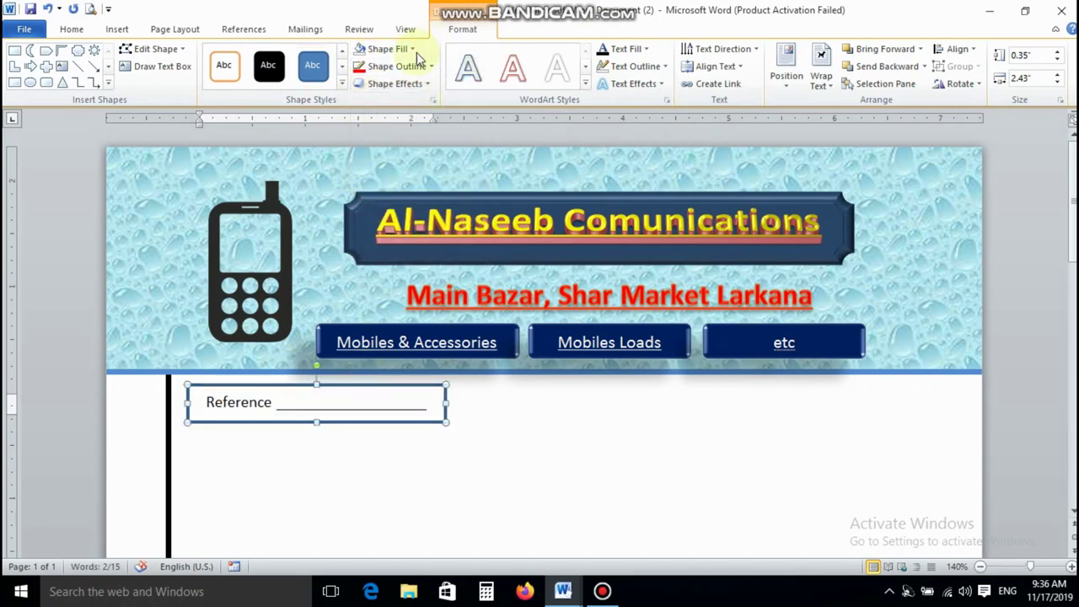
{"action": "left_click", "coordinate": [398, 66]}
{"action": "left_click", "coordinate": [381, 197]}
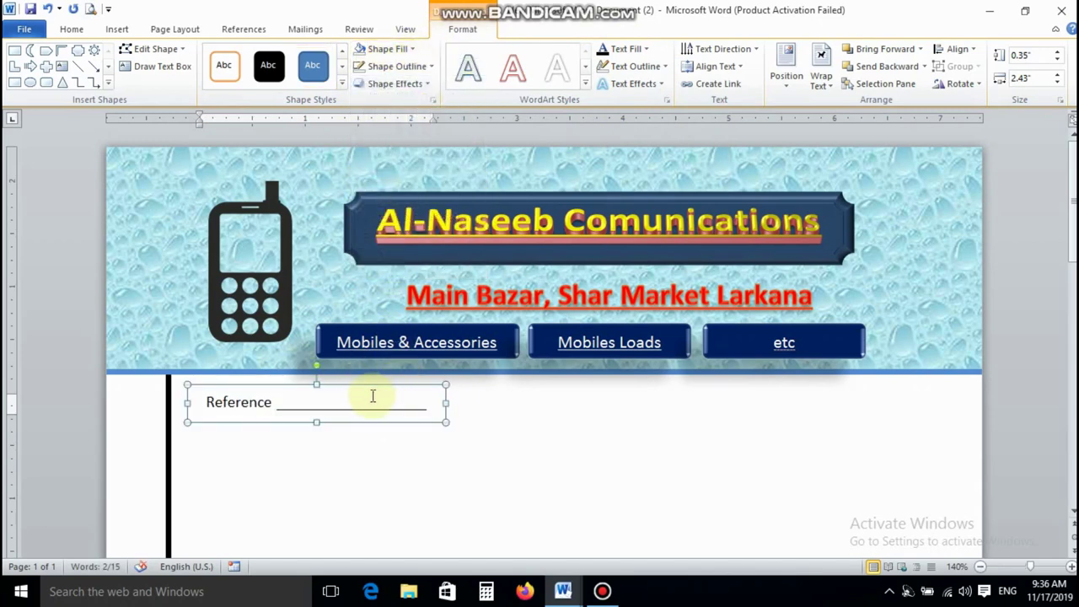
{"action": "left_click", "coordinate": [72, 31]}
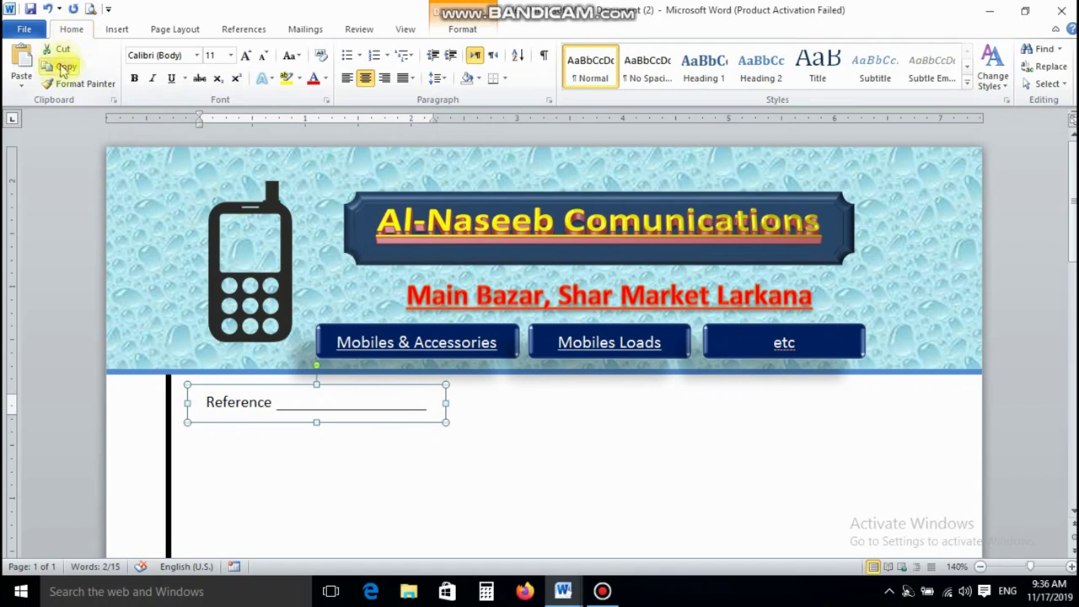
- Paste a copy of the Reference box on the right side and change its word to 'Date'
{"action": "left_click", "coordinate": [24, 57]}
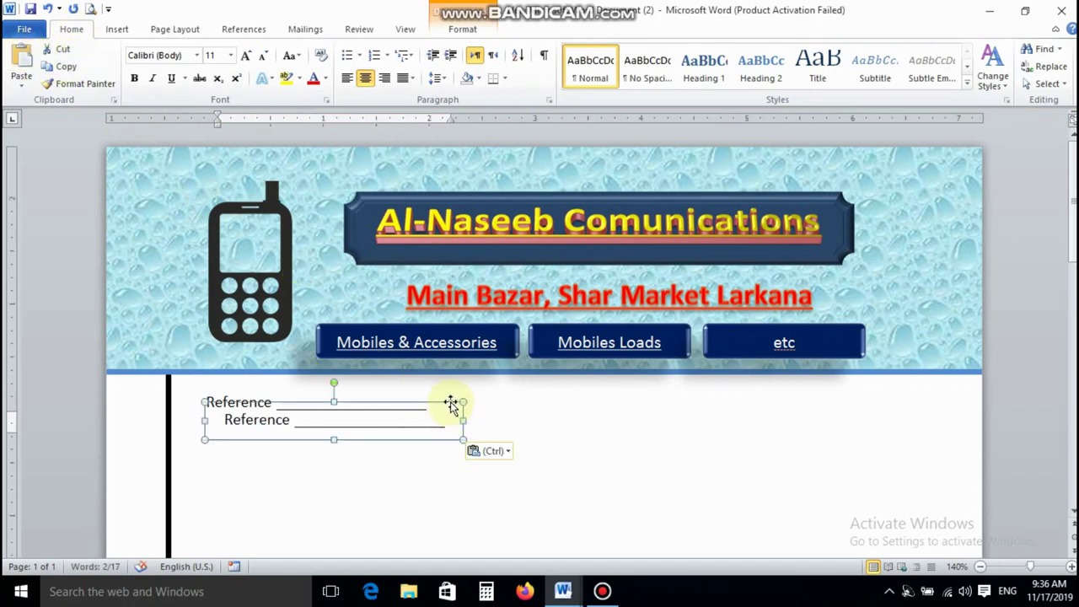
{"action": "left_click_drag", "start_coordinate": [452, 406], "coordinate": [943, 387]}
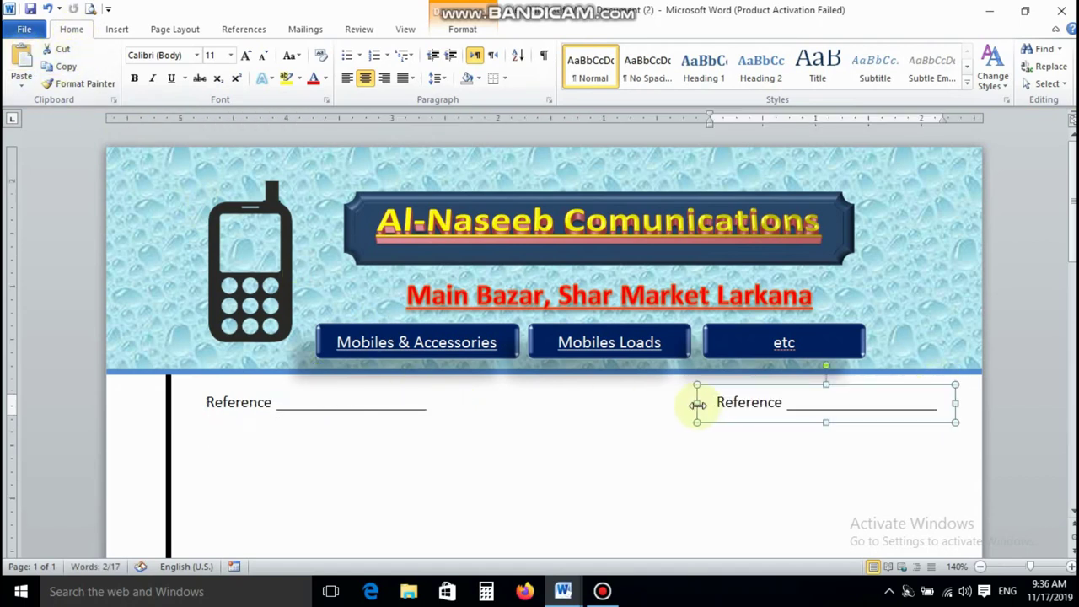
{"action": "double_click", "coordinate": [760, 401]}
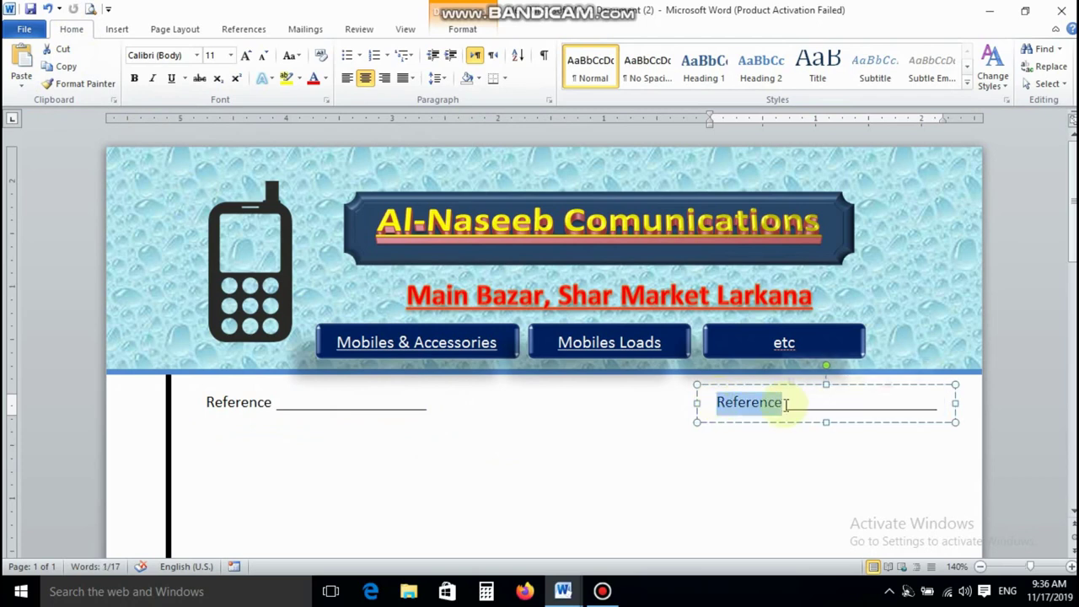
{"action": "type", "text": "Date"}
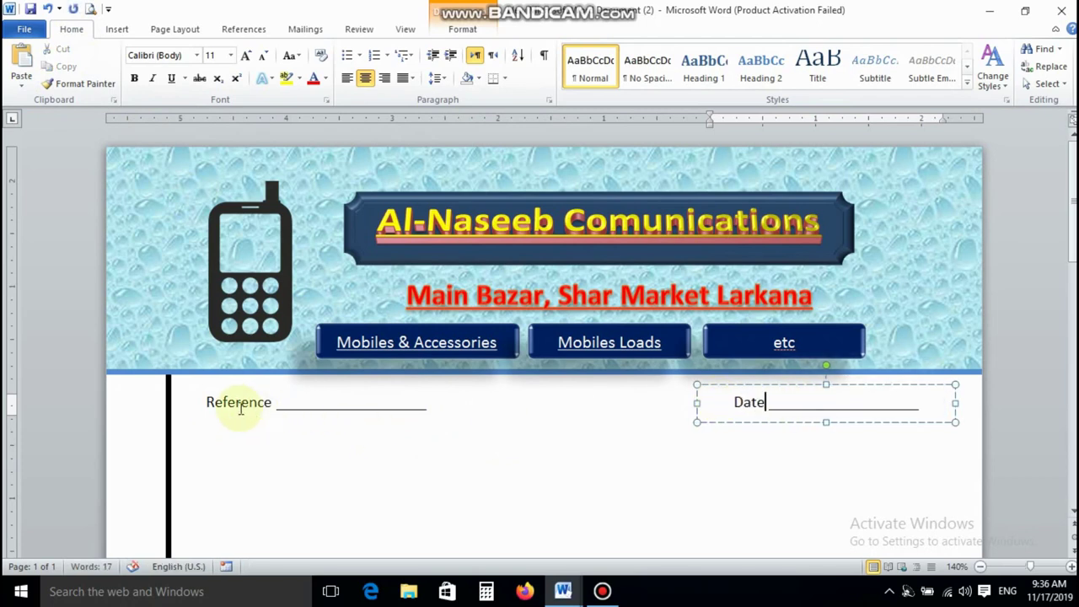
- Set the Reference and Date lines to 12 pt, widening the Reference box to fit
{"action": "left_click_drag", "start_coordinate": [209, 402], "coordinate": [432, 403]}
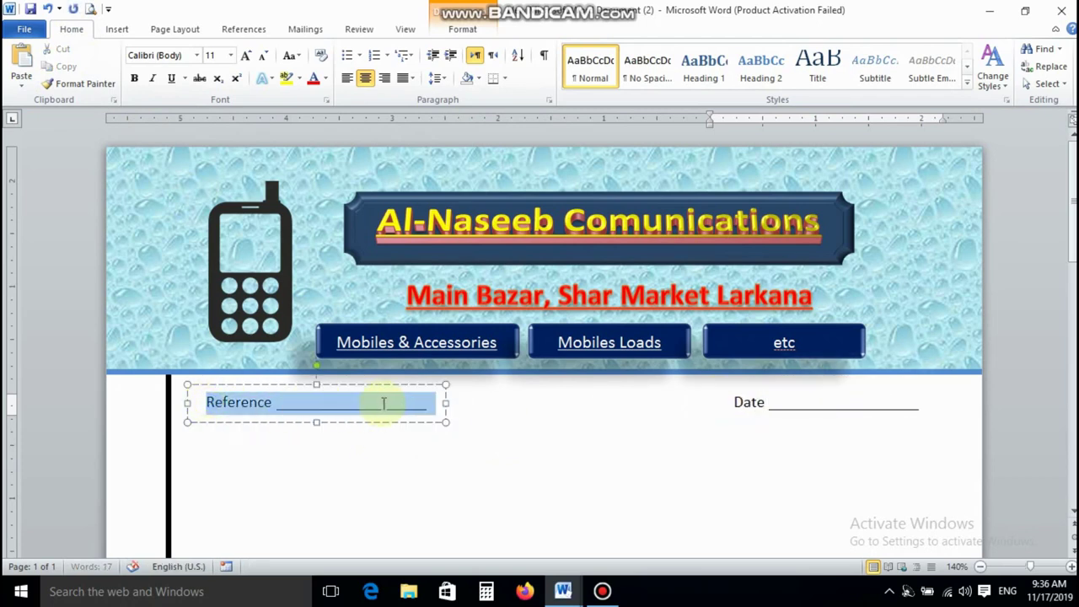
{"action": "left_click", "coordinate": [231, 54]}
{"action": "left_click", "coordinate": [211, 127]}
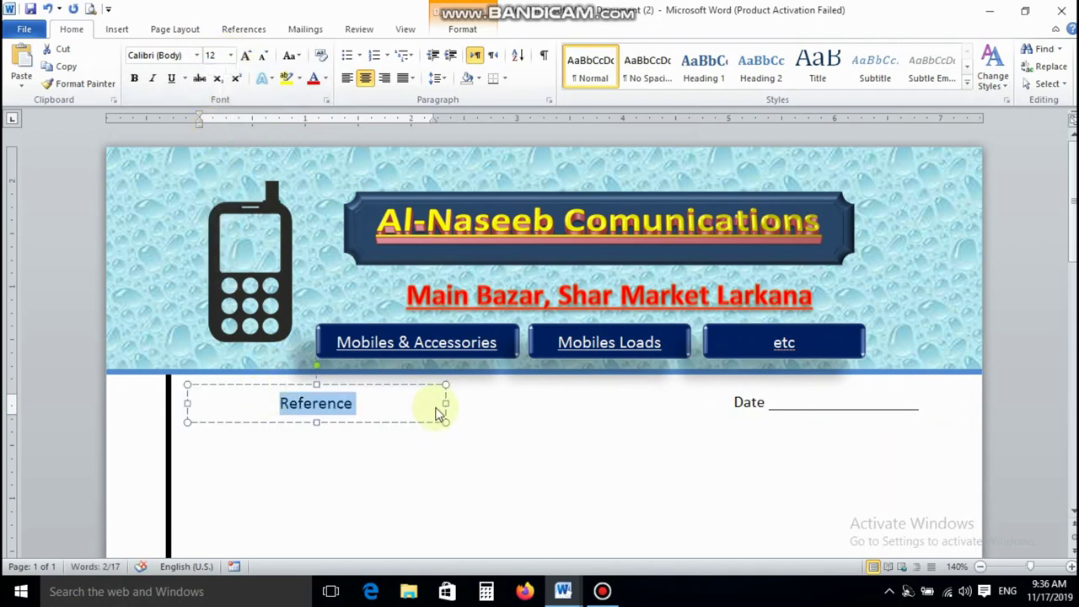
{"action": "left_click", "coordinate": [456, 404]}
{"action": "left_click_drag", "start_coordinate": [459, 404], "coordinate": [480, 404]}
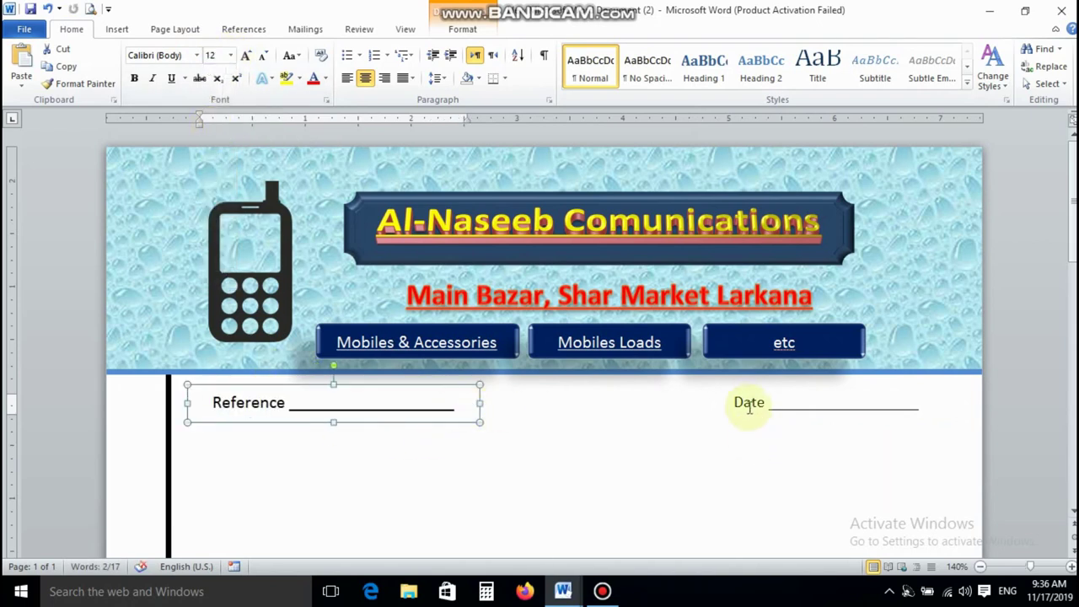
{"action": "double_click", "coordinate": [748, 402]}
{"action": "left_click_drag", "start_coordinate": [858, 403], "coordinate": [928, 404]}
{"action": "left_click", "coordinate": [227, 56]}
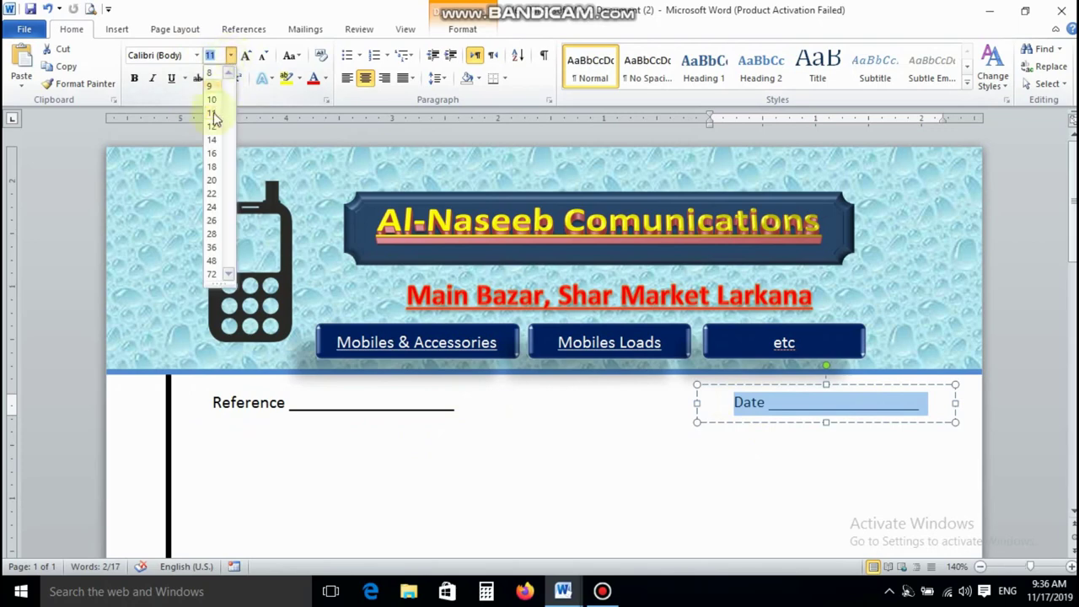
{"action": "left_click", "coordinate": [212, 126]}
{"action": "left_click", "coordinate": [598, 463]}
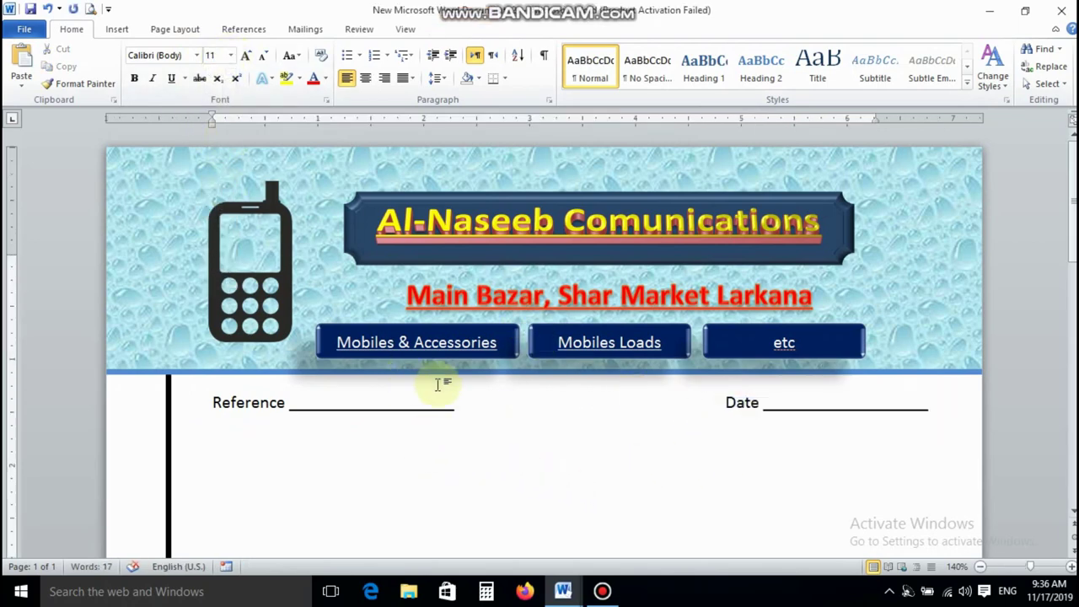
- Check the finished letterhead in print preview, then close the preview
{"action": "scroll", "coordinate": [438, 385], "scroll_direction": "down", "scroll_amount": 5}
{"action": "scroll", "coordinate": [453, 386], "scroll_direction": "down", "scroll_amount": 4}
{"action": "scroll", "coordinate": [587, 426], "scroll_direction": "up", "scroll_amount": 5}
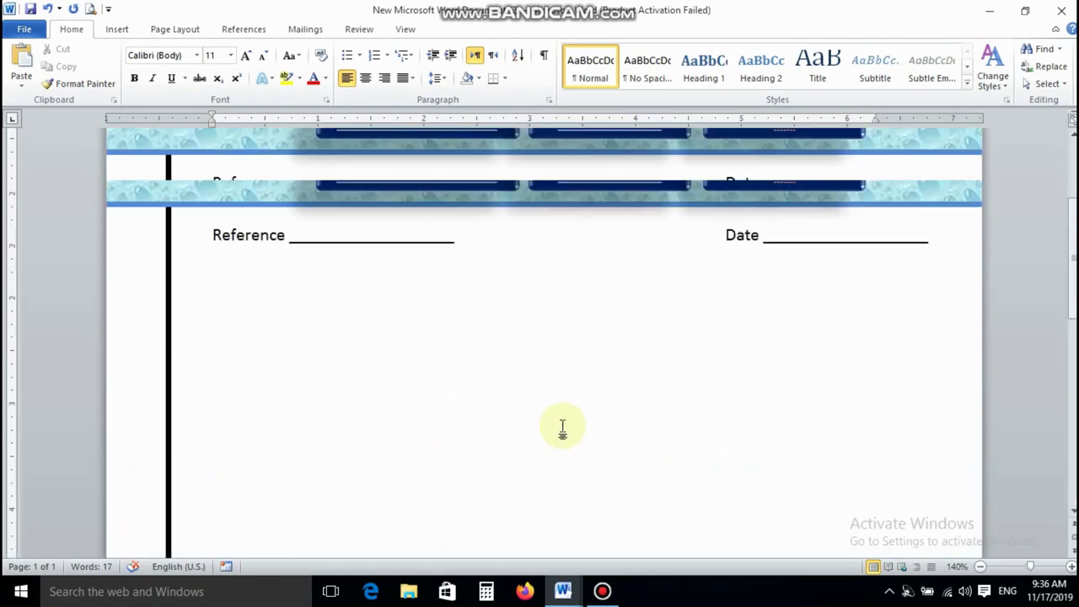
{"action": "scroll", "coordinate": [561, 428], "scroll_direction": "up", "scroll_amount": 4}
{"action": "left_click", "coordinate": [90, 11]}
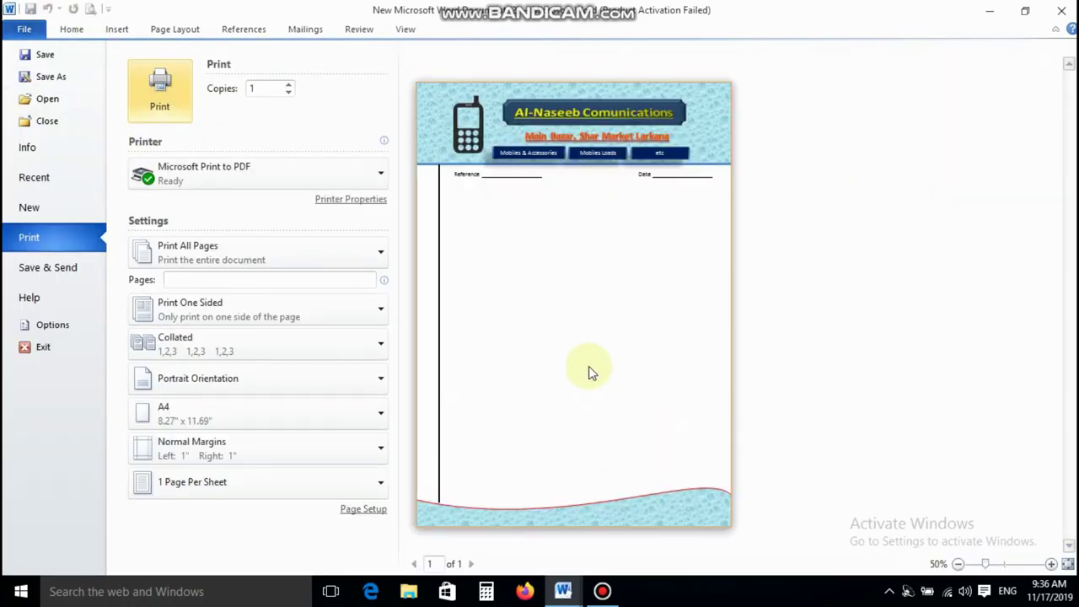
{"action": "key", "text": "Escape"}
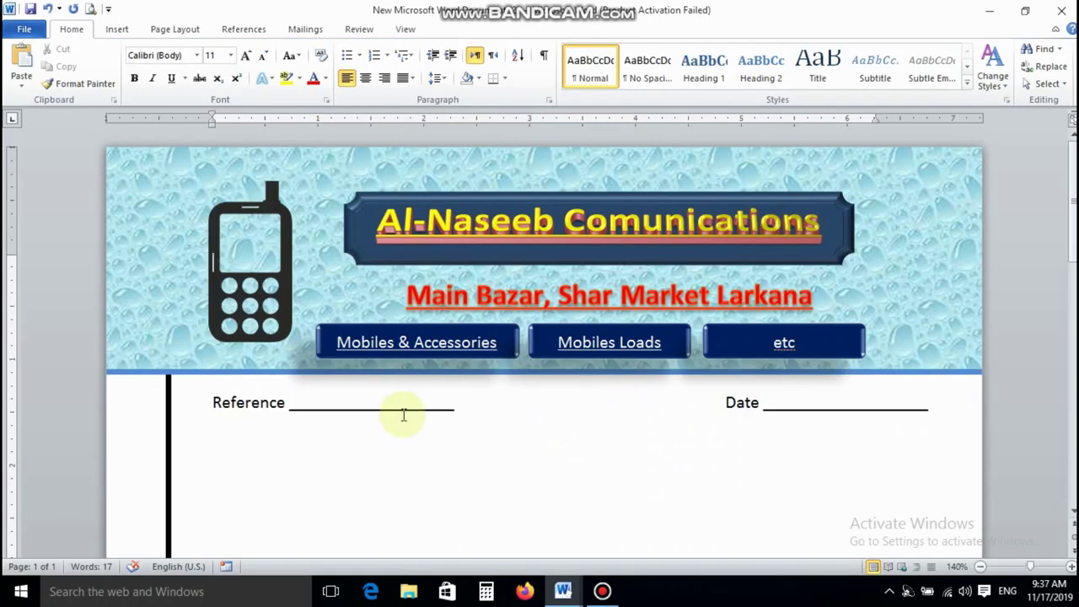
- Copy the Mobiles & Accessories button and move the copy down into the wavy footer band
{"action": "left_click", "coordinate": [381, 339]}
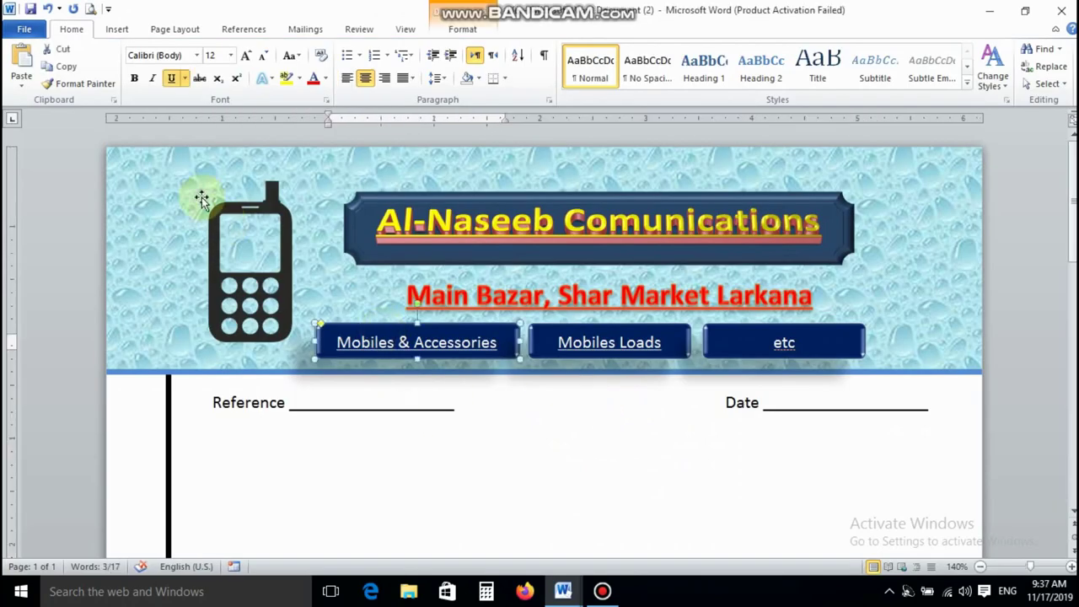
{"action": "left_click", "coordinate": [35, 72]}
{"action": "left_click_drag", "start_coordinate": [501, 350], "coordinate": [489, 476]}
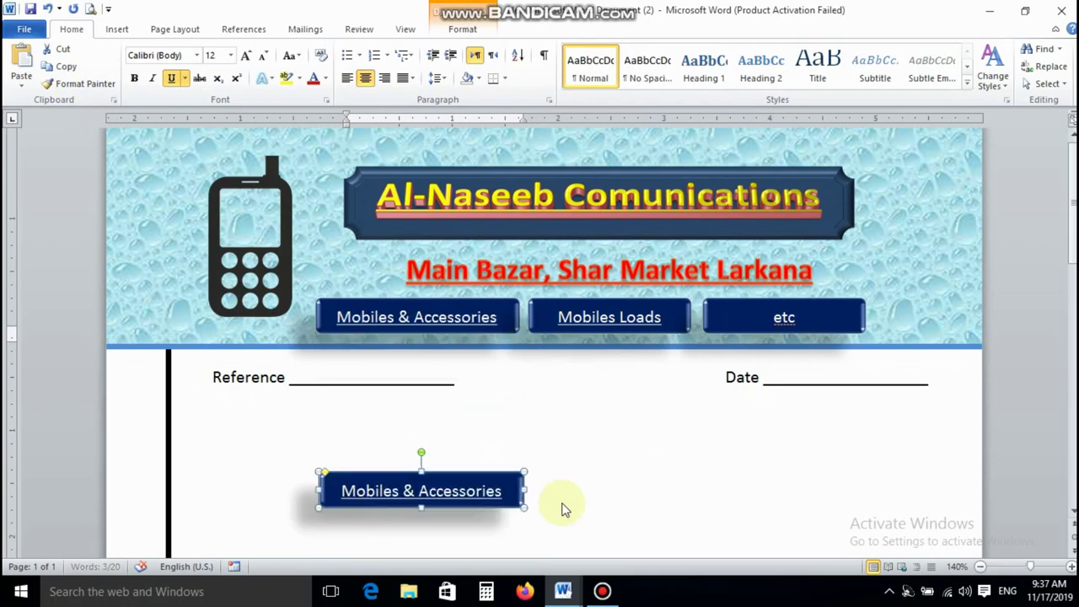
{"action": "scroll", "coordinate": [540, 476], "scroll_direction": "down", "scroll_amount": 5}
{"action": "left_click_drag", "start_coordinate": [471, 247], "coordinate": [559, 464]}
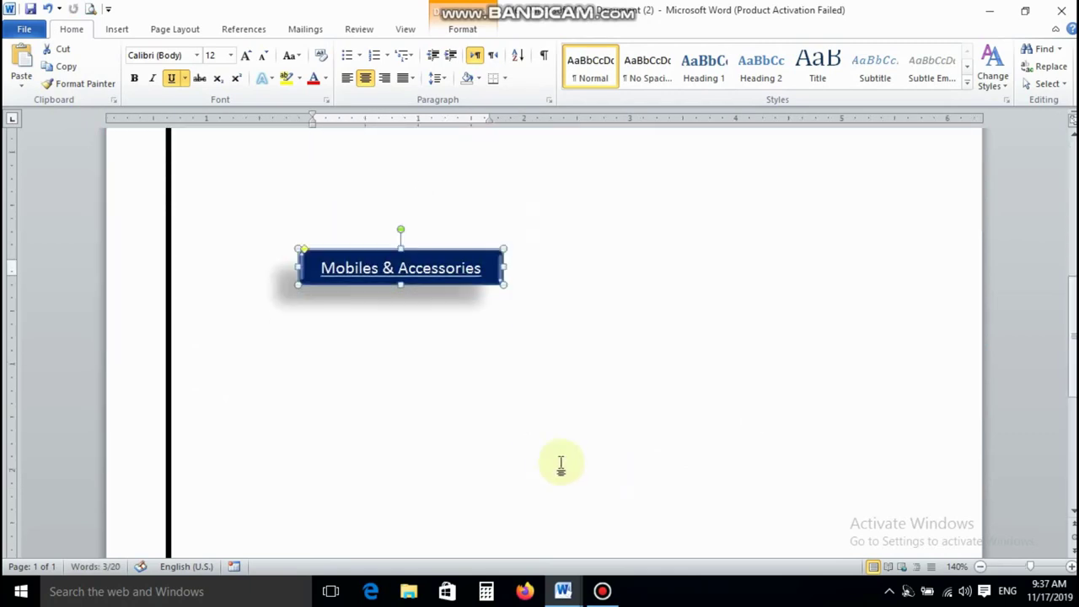
{"action": "mouse_move", "coordinate": [439, 285]}
{"action": "left_mouse_down"}
{"action": "mouse_move", "coordinate": [440, 502]}
{"action": "mouse_move", "coordinate": [458, 523]}
{"action": "left_mouse_up"}
{"action": "scroll", "coordinate": [418, 277], "scroll_direction": "down", "scroll_amount": 4}
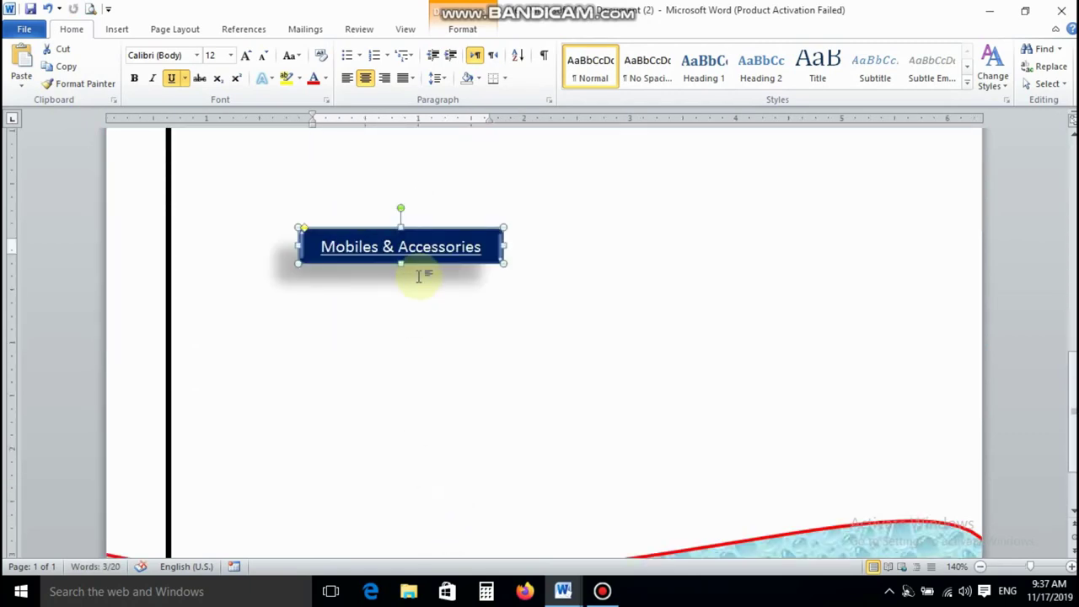
{"action": "left_click_drag", "start_coordinate": [425, 265], "coordinate": [438, 497]}
{"action": "scroll", "coordinate": [438, 495], "scroll_direction": "down", "scroll_amount": 2}
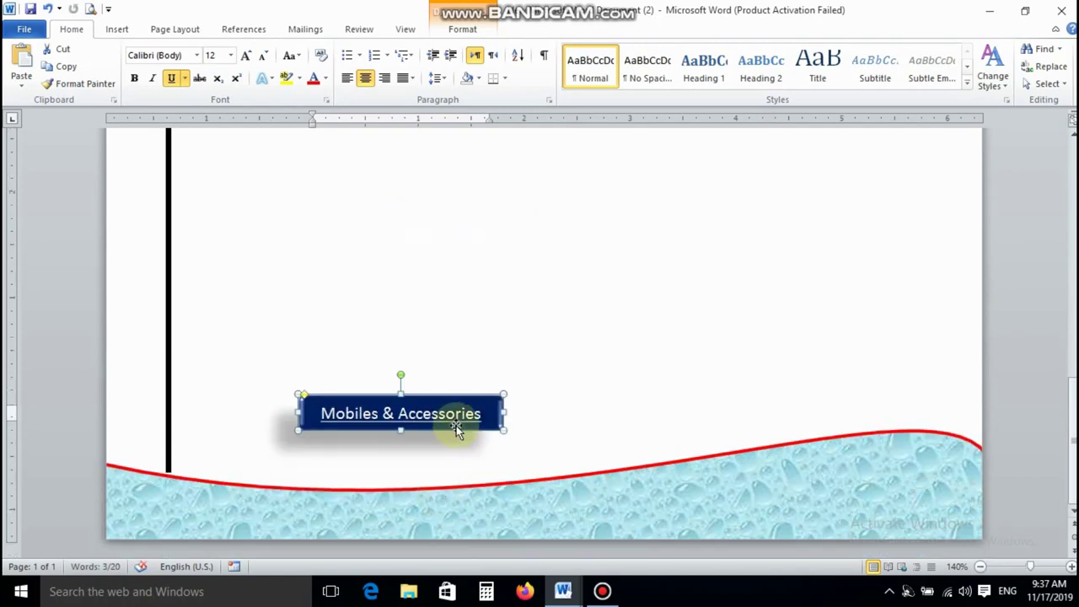
{"action": "left_click_drag", "start_coordinate": [455, 430], "coordinate": [469, 529]}
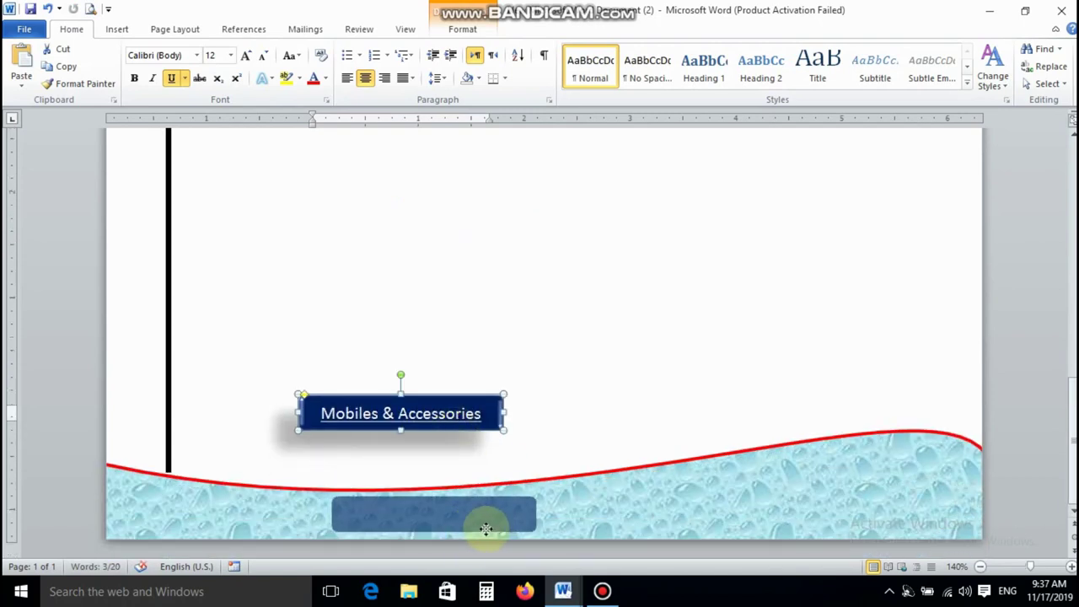
{"action": "left_click_drag", "start_coordinate": [492, 529], "coordinate": [452, 533]}
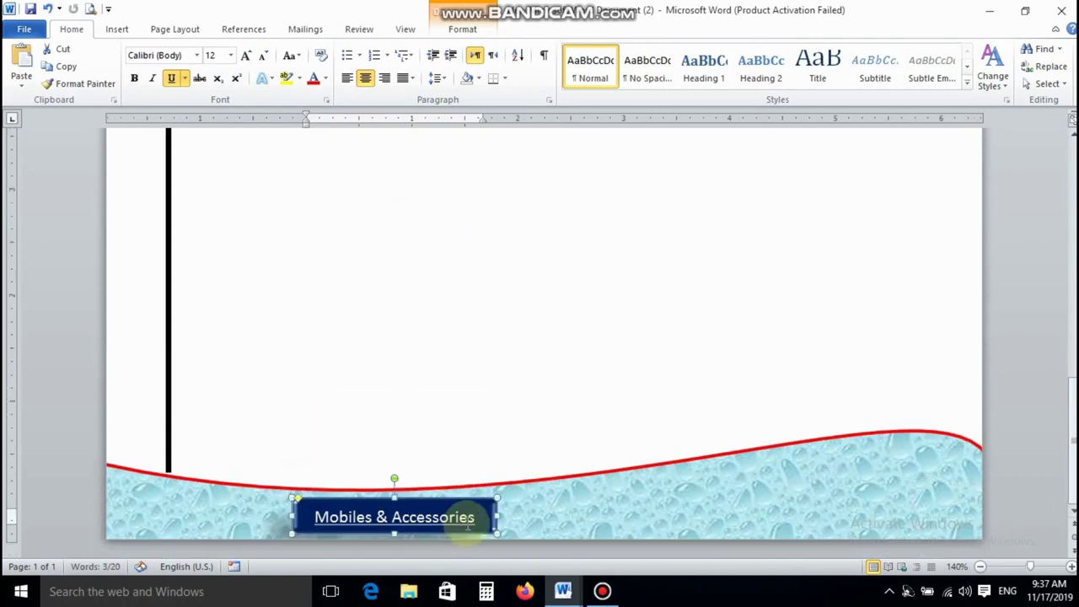
- Label the footer button 'Contact :' and narrow it to fit its text
{"action": "type", "text": "C"}
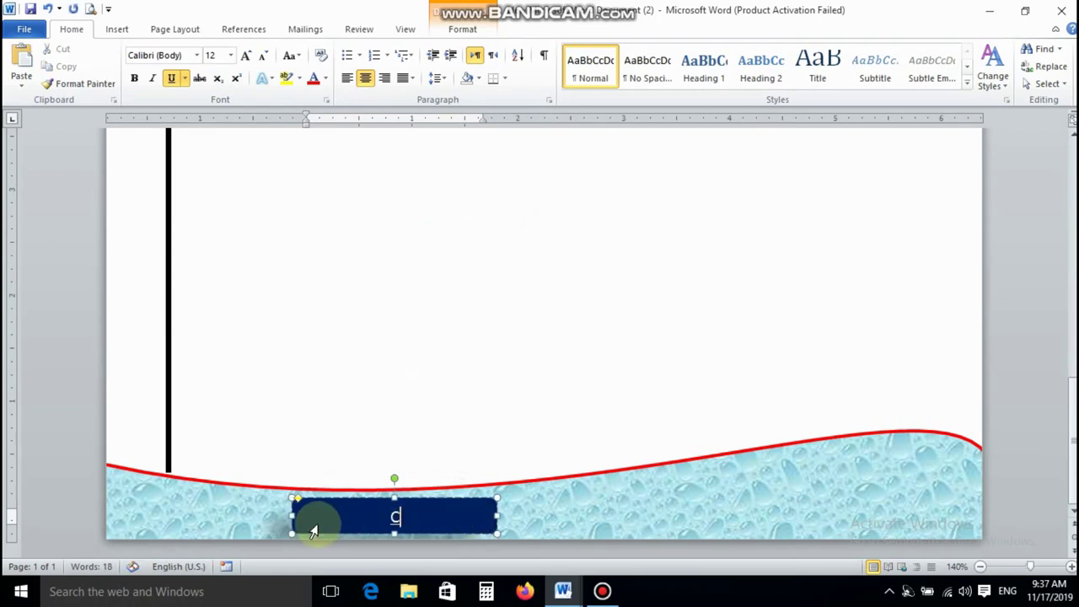
{"action": "type", "text": "ontactact"}
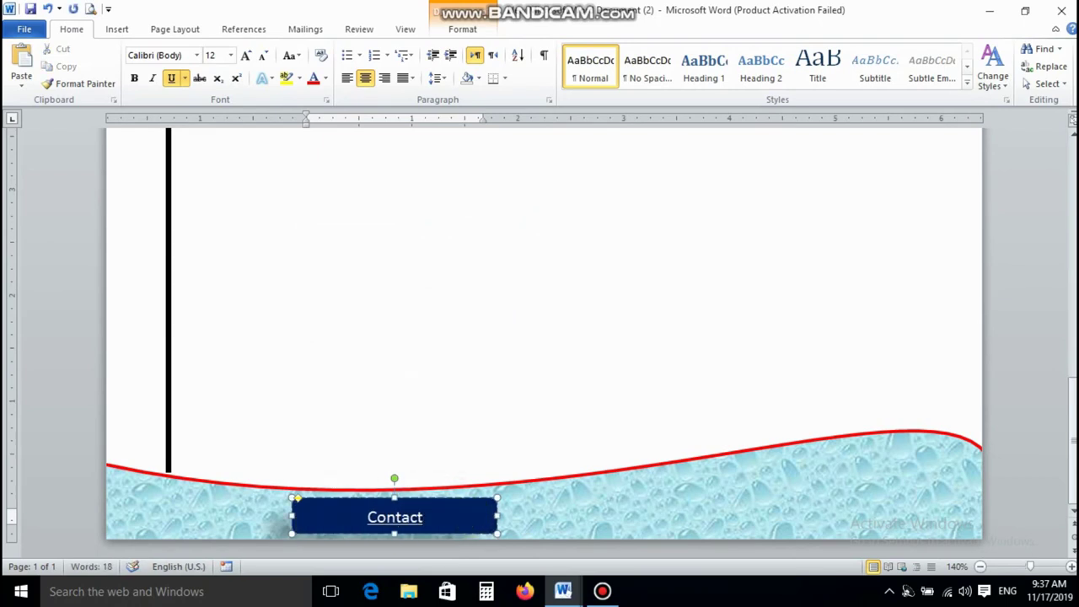
{"action": "type", "text": ":"}
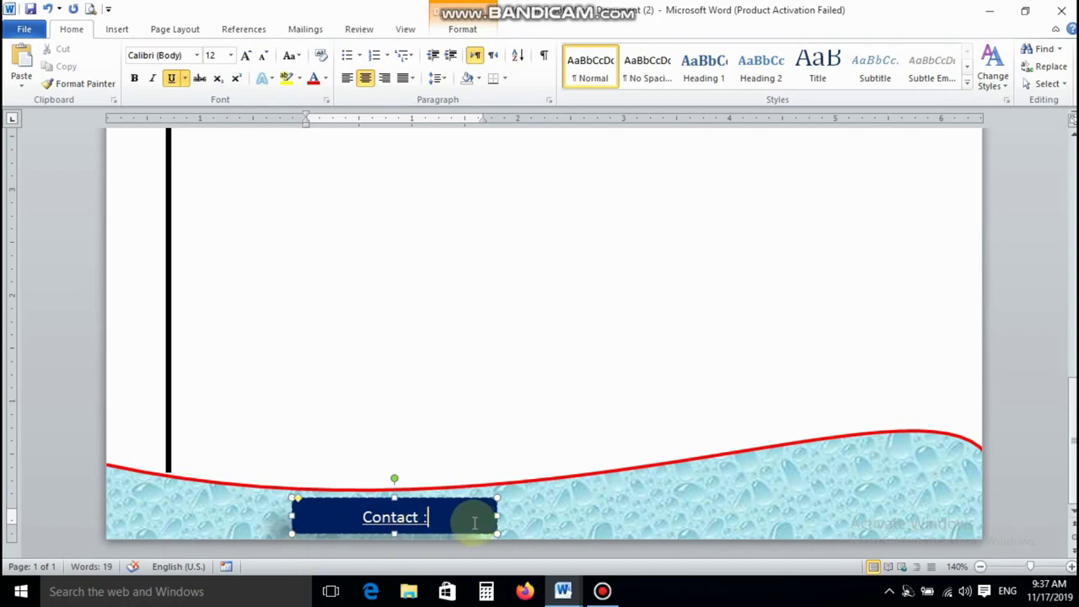
{"action": "left_click_drag", "start_coordinate": [501, 517], "coordinate": [439, 517]}
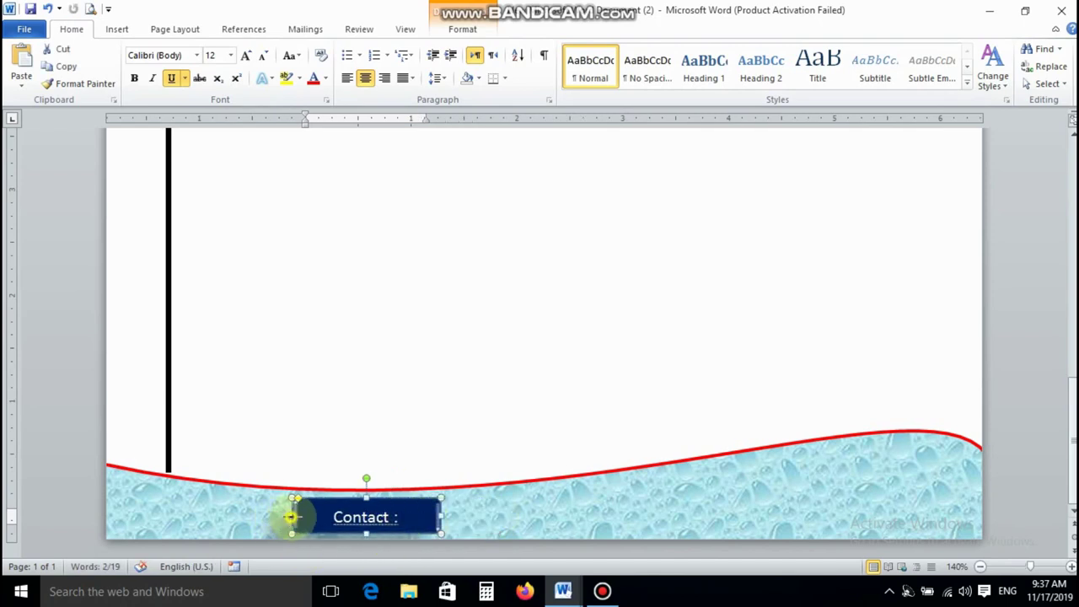
{"action": "left_click_drag", "start_coordinate": [291, 517], "coordinate": [327, 517]}
{"action": "mouse_move", "coordinate": [441, 516]}
{"action": "left_mouse_down"}
{"action": "mouse_move", "coordinate": [419, 517]}
{"action": "mouse_move", "coordinate": [437, 517]}
{"action": "left_mouse_up"}
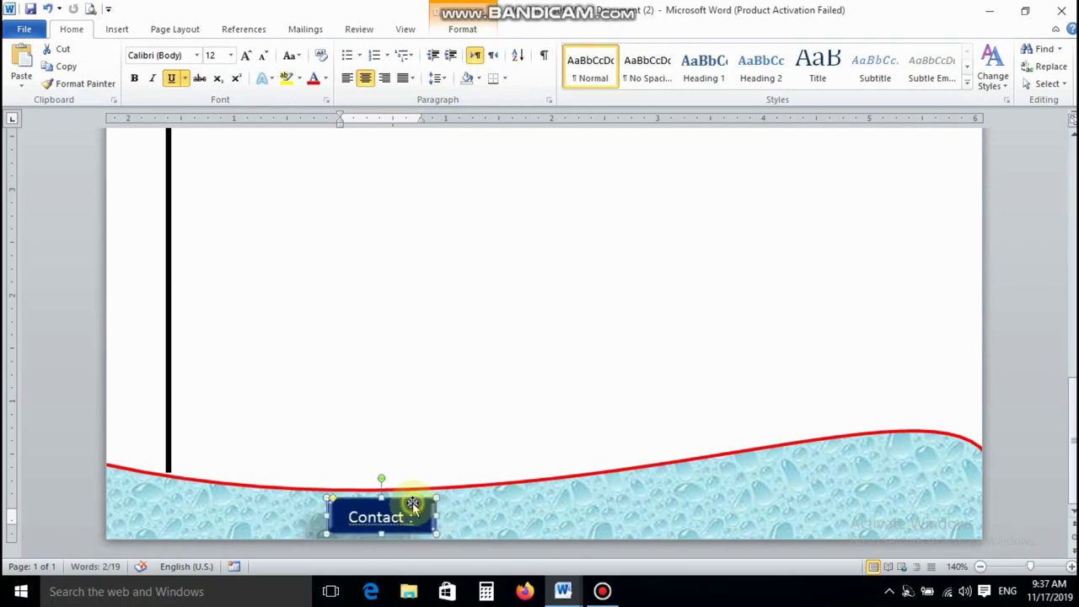
{"action": "left_click", "coordinate": [248, 157]}
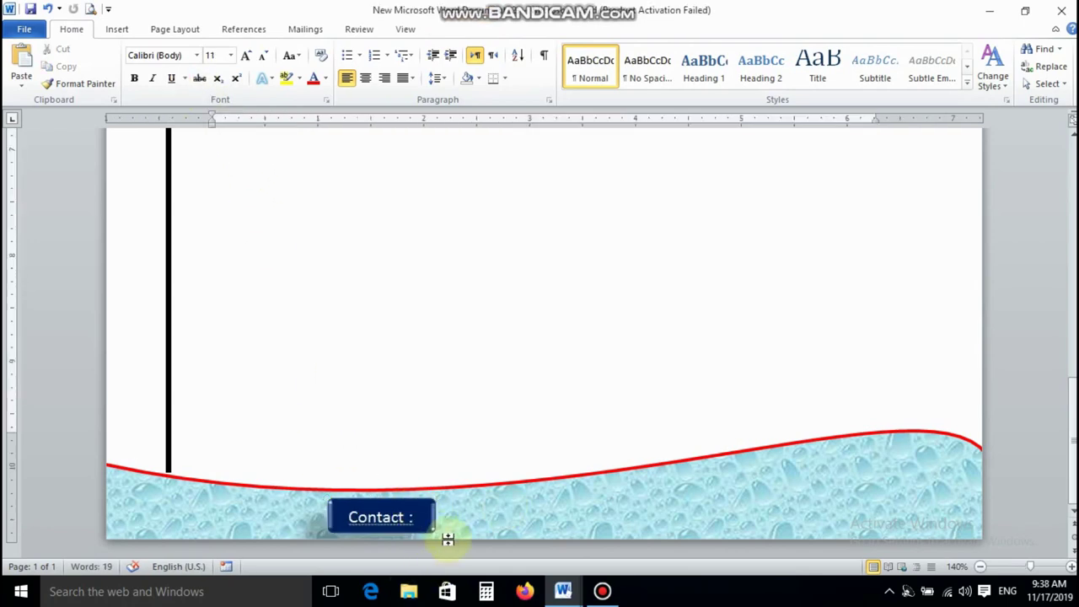
{"action": "left_click", "coordinate": [433, 519]}
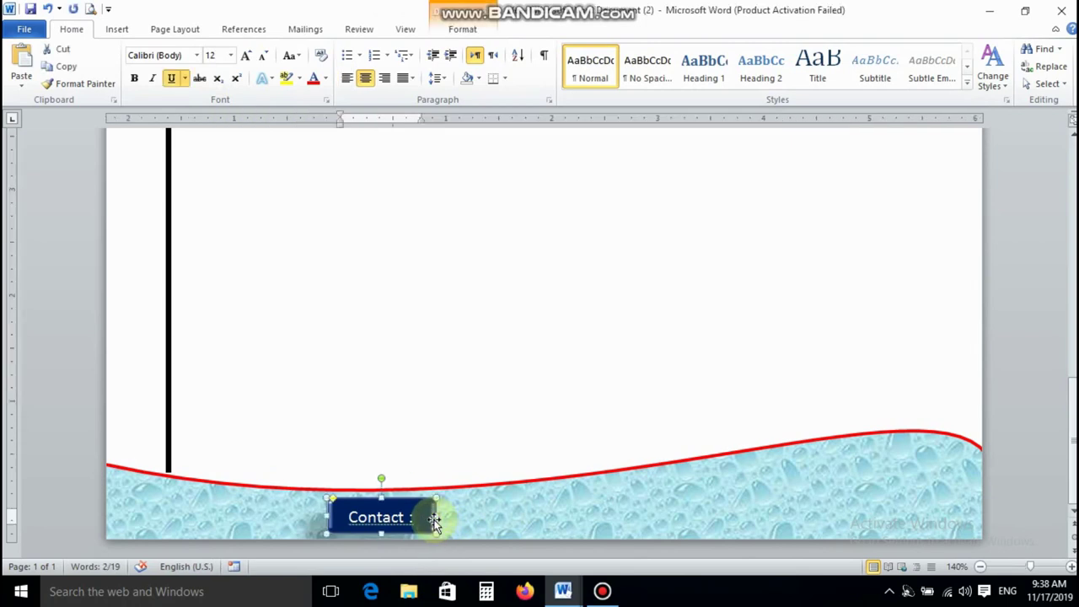
{"action": "left_click", "coordinate": [62, 68]}
{"action": "left_click", "coordinate": [21, 67]}
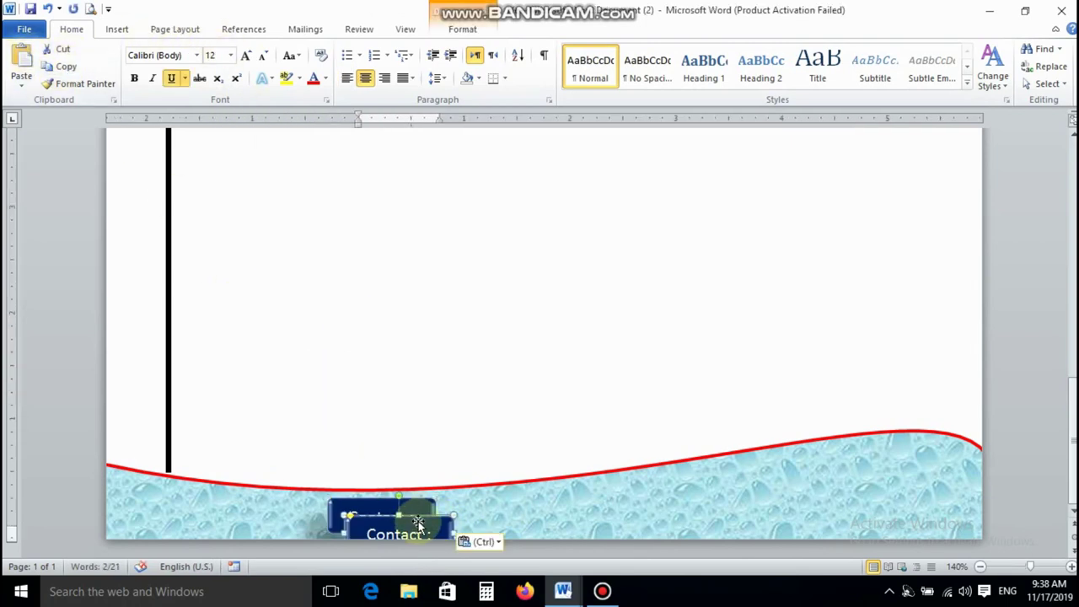
{"action": "mouse_move", "coordinate": [424, 520]}
{"action": "left_mouse_down"}
{"action": "mouse_move", "coordinate": [527, 503]}
{"action": "mouse_move", "coordinate": [627, 516]}
{"action": "left_mouse_up"}
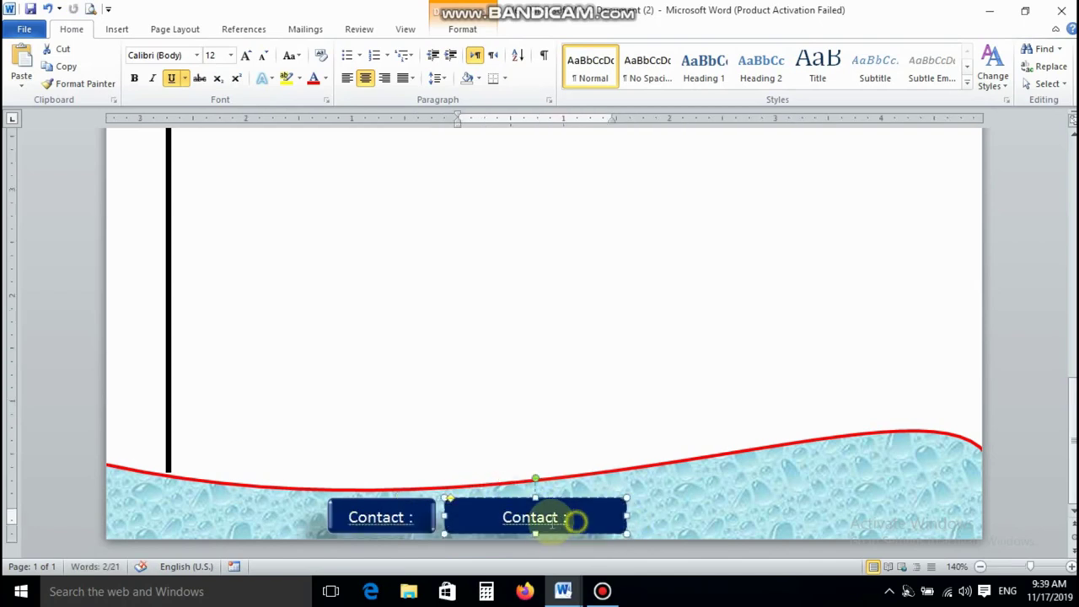
{"action": "type", "text": "0345"}
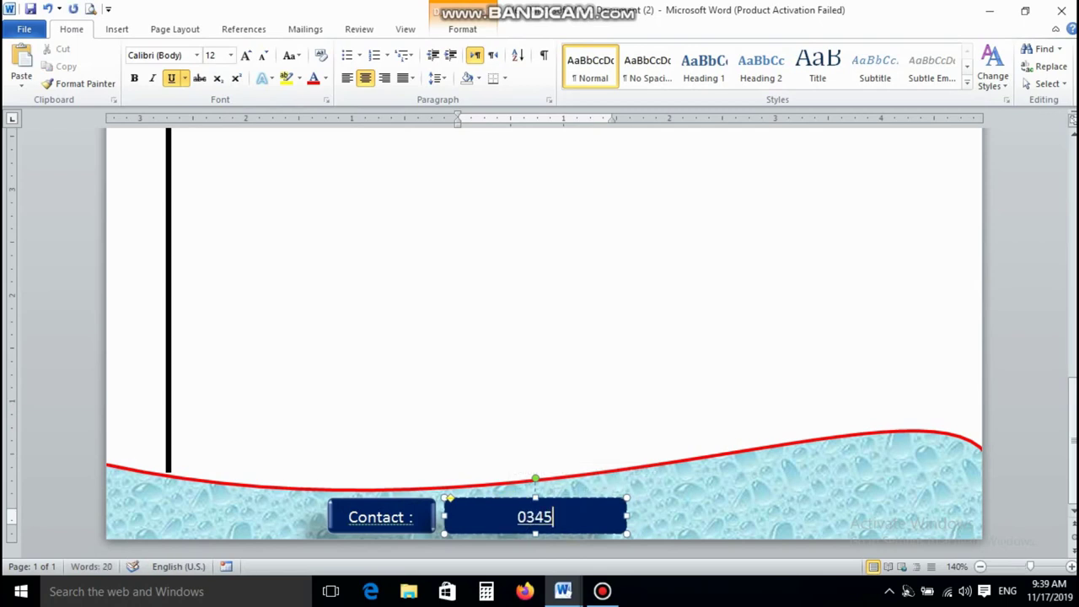
{"action": "type", "text": "-1234"}
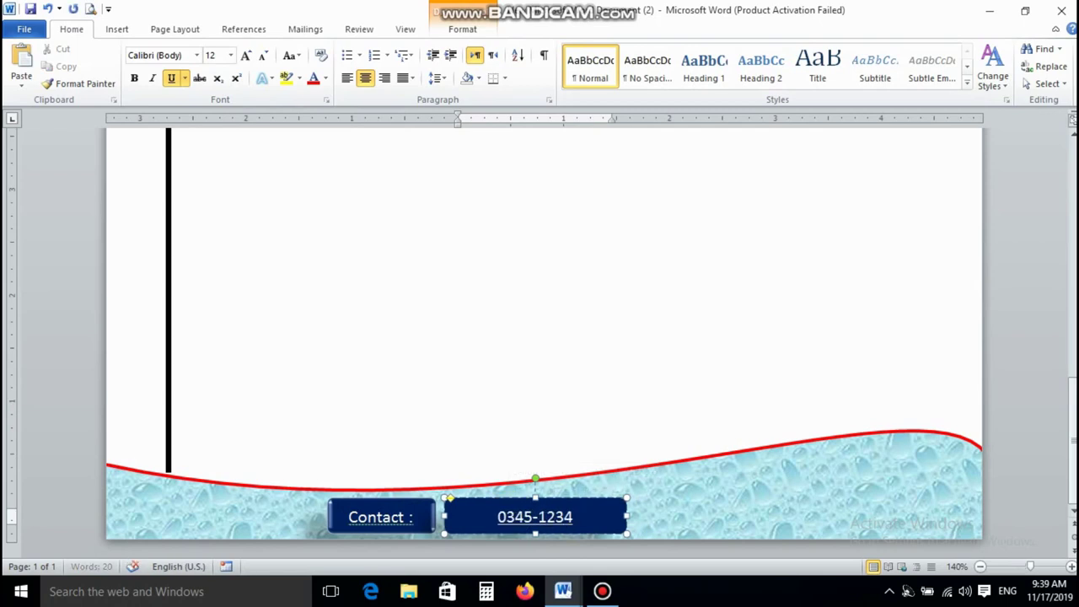
{"action": "type", "text": "567"}
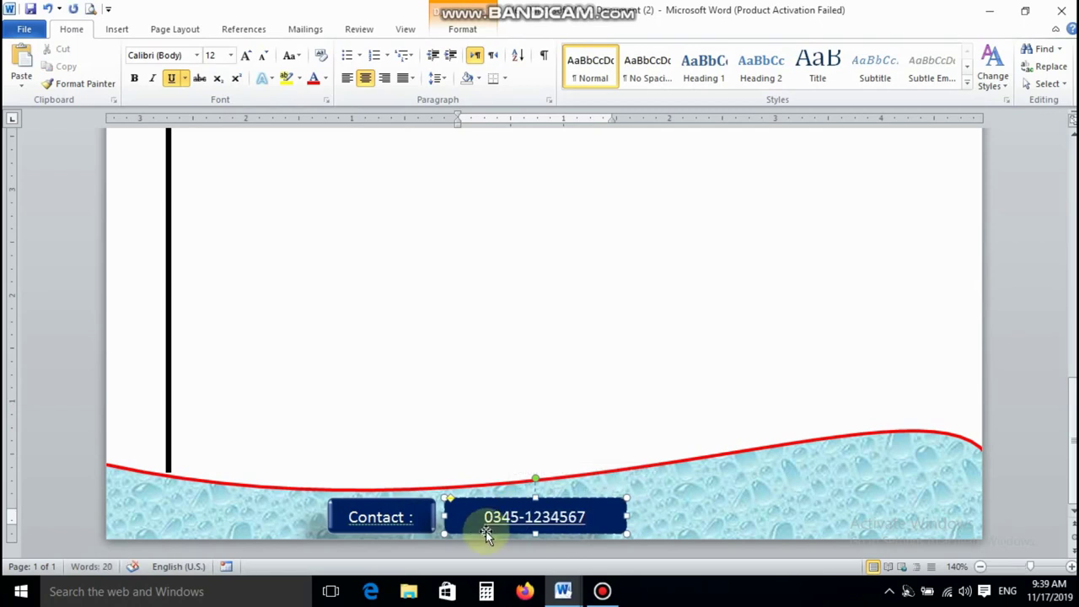
{"action": "left_click_drag", "start_coordinate": [627, 516], "coordinate": [584, 516]}
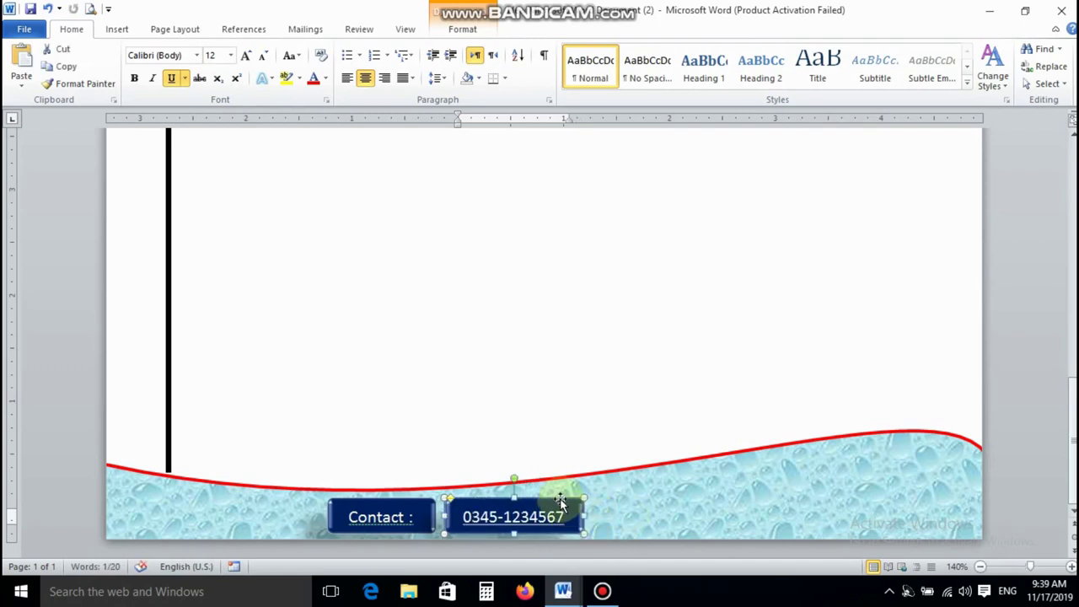
{"action": "left_click", "coordinate": [20, 58]}
{"action": "left_click_drag", "start_coordinate": [569, 516], "coordinate": [701, 503]}
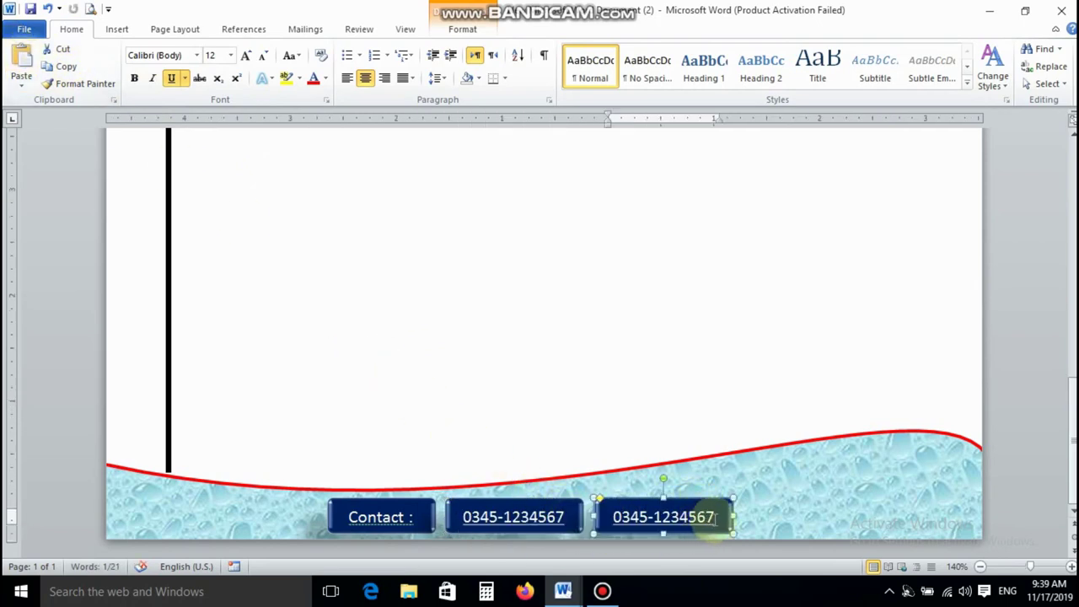
{"action": "left_click", "coordinate": [644, 512]}
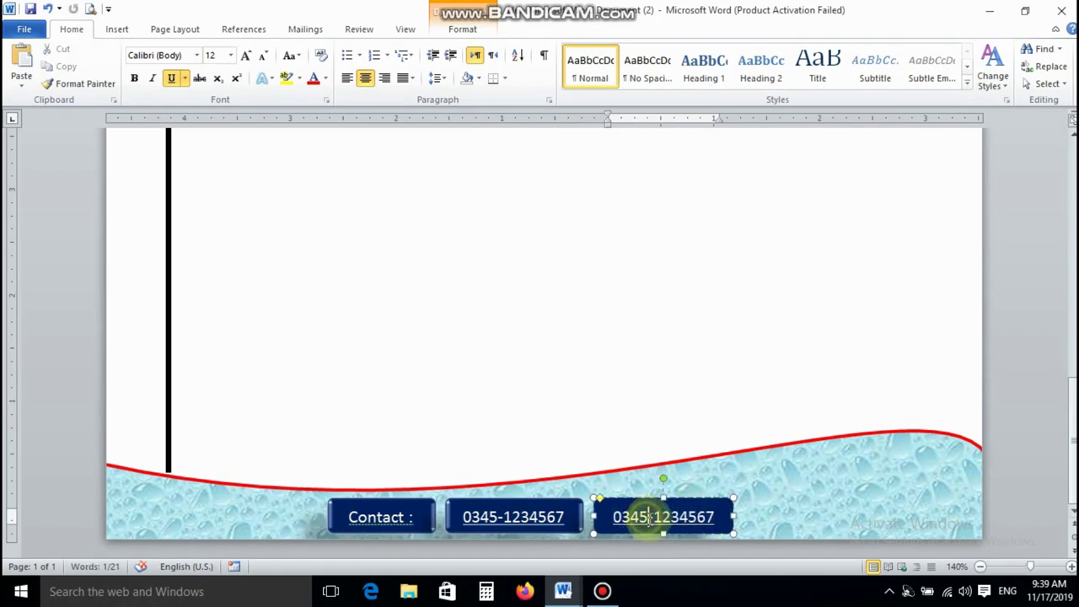
{"action": "key", "text": "BackSpace"}
{"action": "key", "text": "BackSpace"}
{"action": "type", "text": "00"}
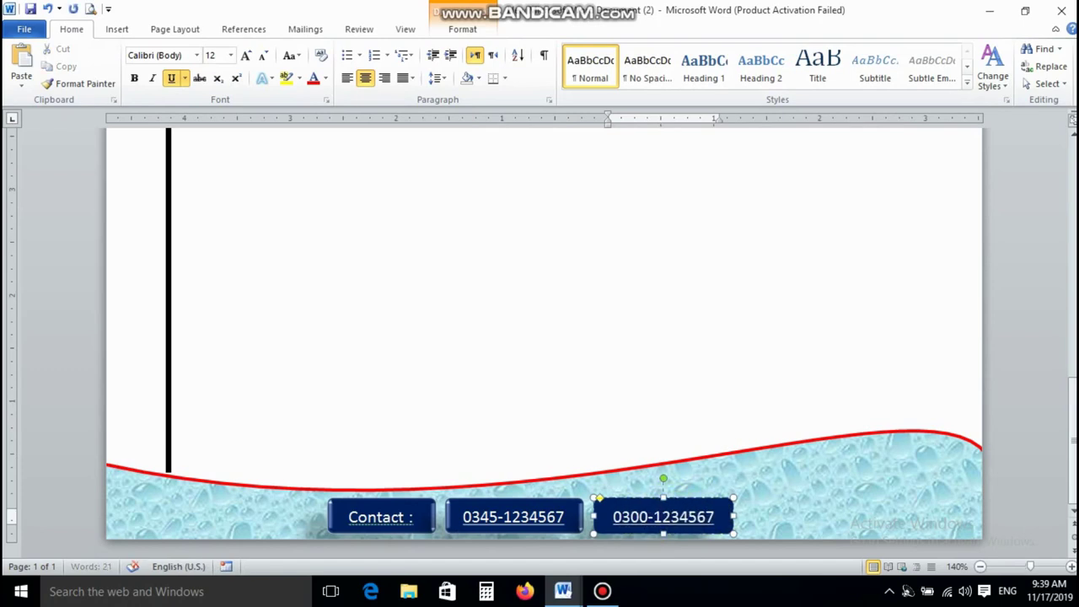
{"action": "left_click", "coordinate": [688, 506]}
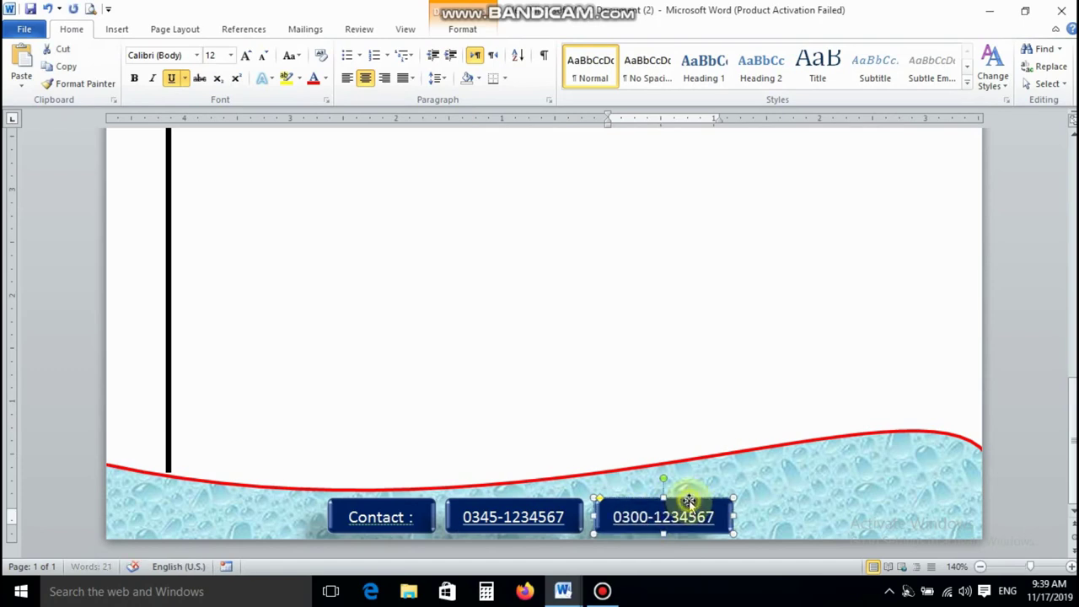
{"action": "left_click", "coordinate": [66, 66]}
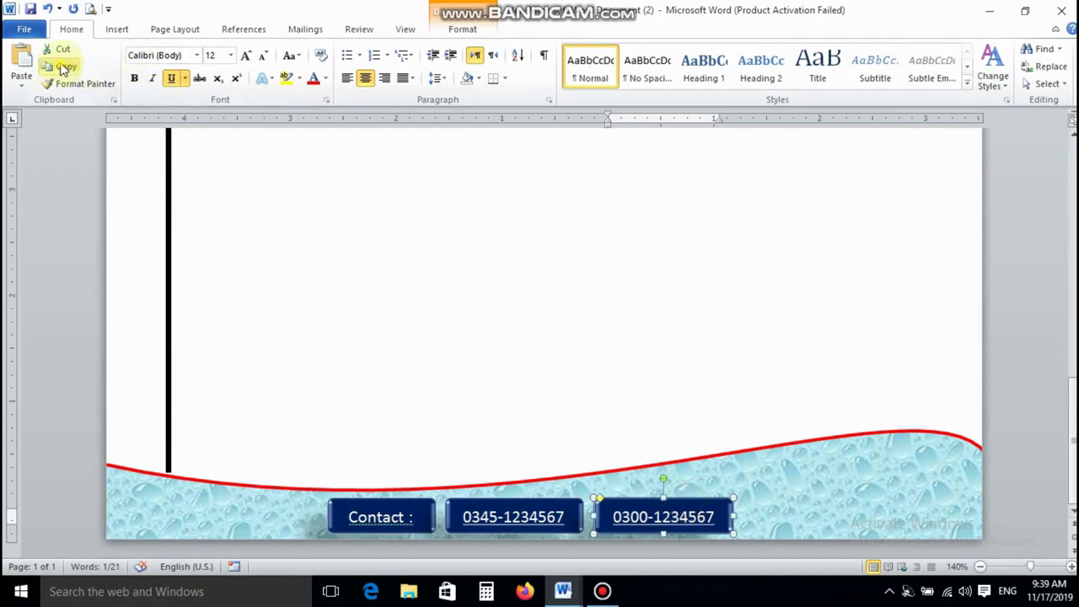
{"action": "left_click", "coordinate": [21, 63]}
{"action": "left_click", "coordinate": [713, 522]}
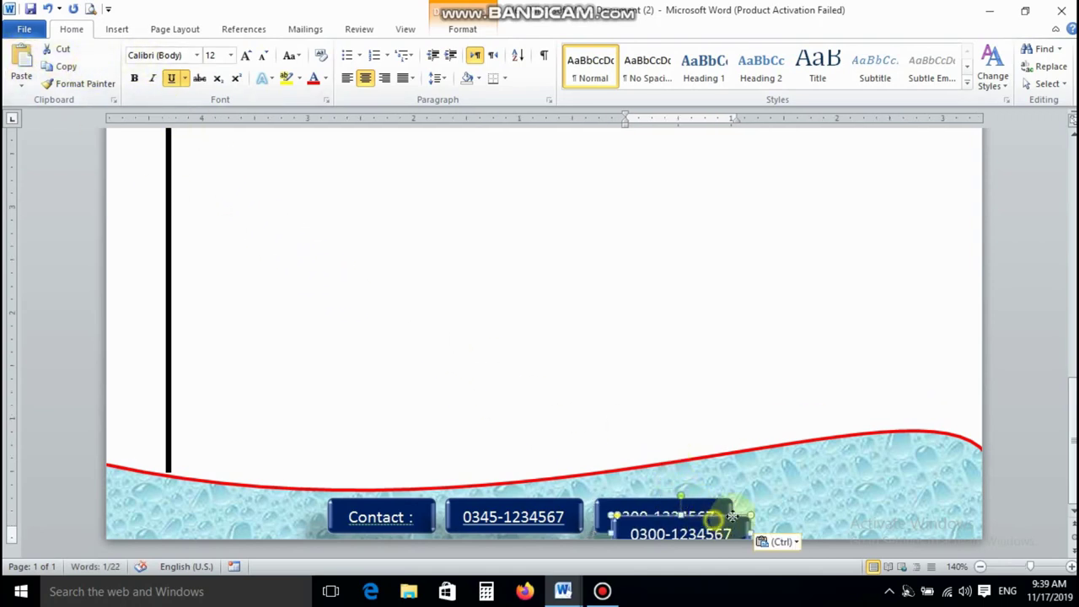
{"action": "left_click_drag", "start_coordinate": [716, 531], "coordinate": [846, 515]}
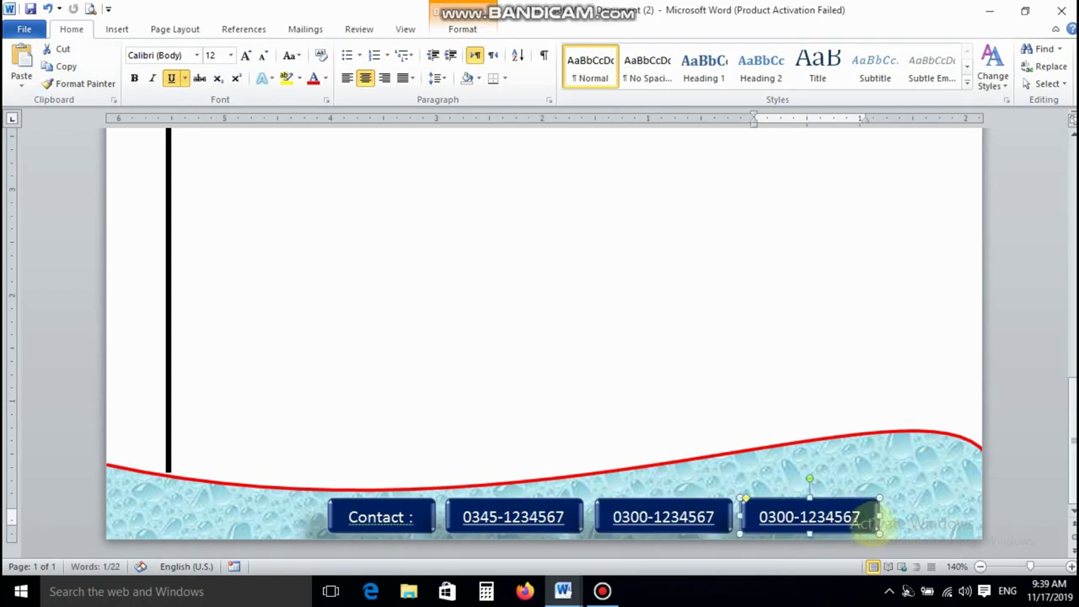
{"action": "left_click", "coordinate": [793, 518]}
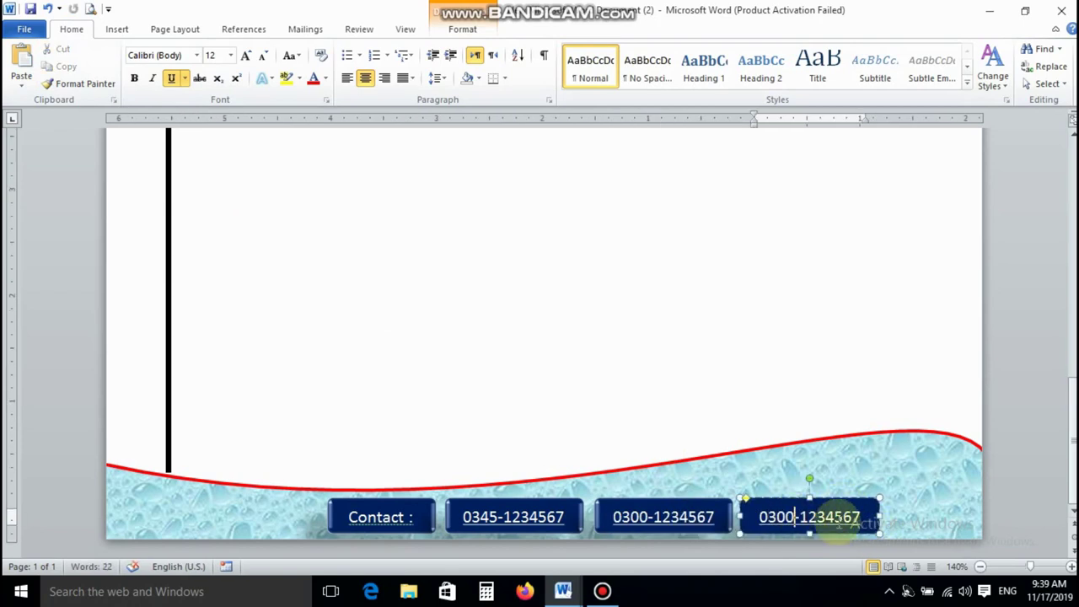
{"action": "key", "text": "BackSpace"}
{"action": "key", "text": "BackSpace"}
{"action": "type", "text": "12"}
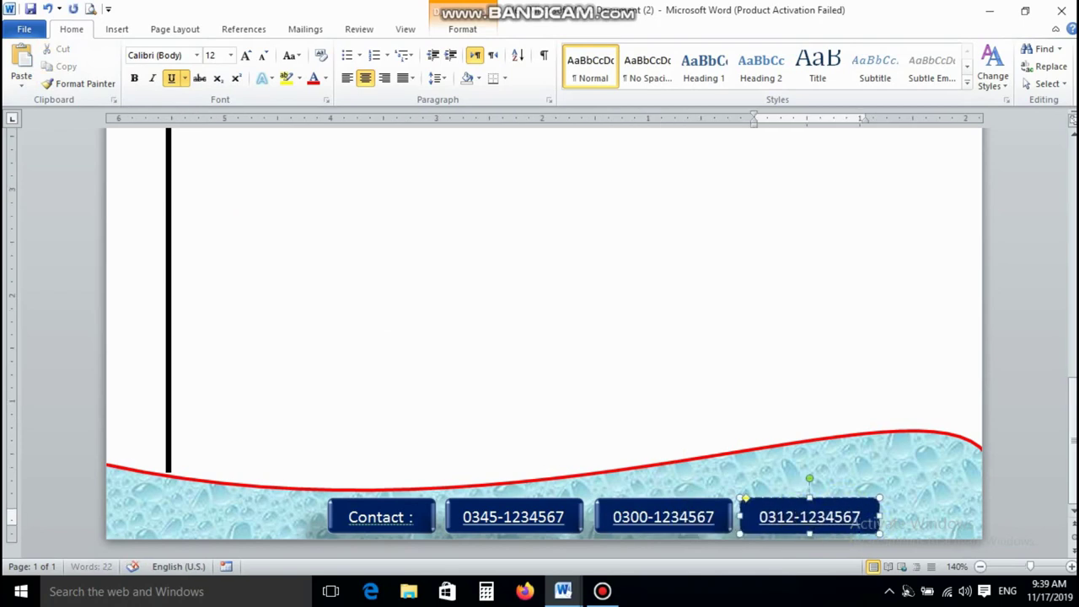
{"action": "left_click", "coordinate": [754, 366]}
{"action": "scroll", "coordinate": [753, 366], "scroll_direction": "up", "scroll_amount": 10}
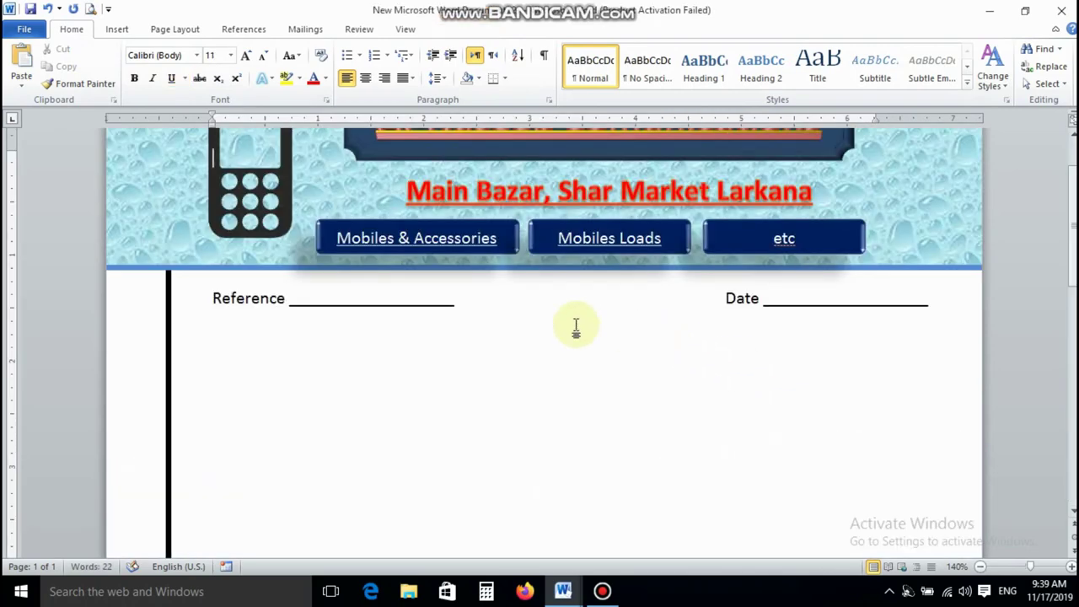
{"action": "scroll", "coordinate": [566, 390], "scroll_direction": "up", "scroll_amount": 1}
{"action": "scroll", "coordinate": [565, 389], "scroll_direction": "down", "scroll_amount": 5}
{"action": "scroll", "coordinate": [566, 390], "scroll_direction": "down", "scroll_amount": 5}
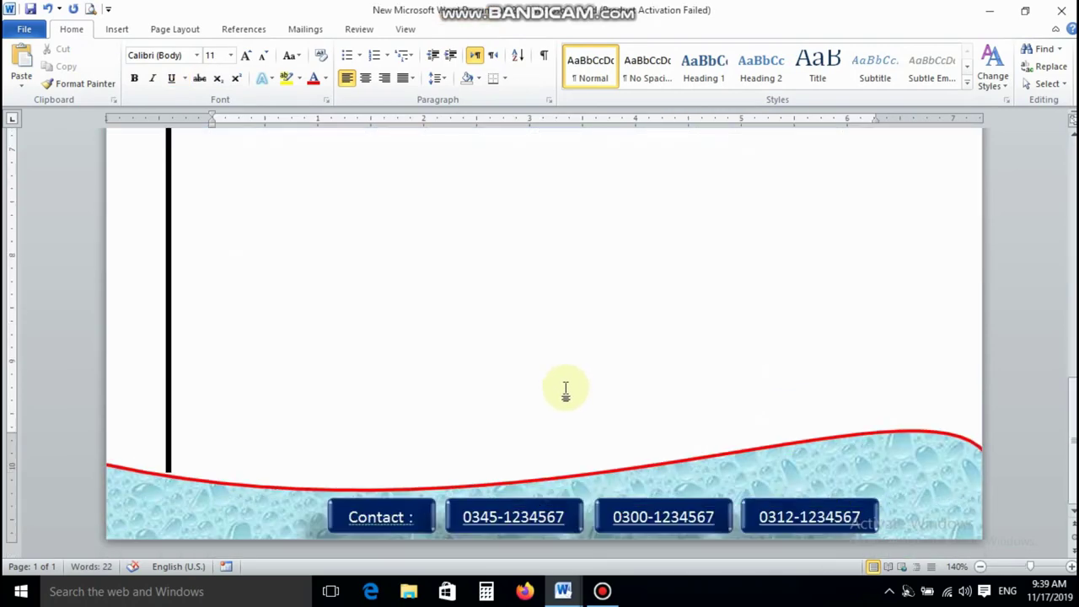
{"action": "scroll", "coordinate": [561, 388], "scroll_direction": "up", "scroll_amount": 3}
{"action": "scroll", "coordinate": [561, 388], "scroll_direction": "up", "scroll_amount": 3}
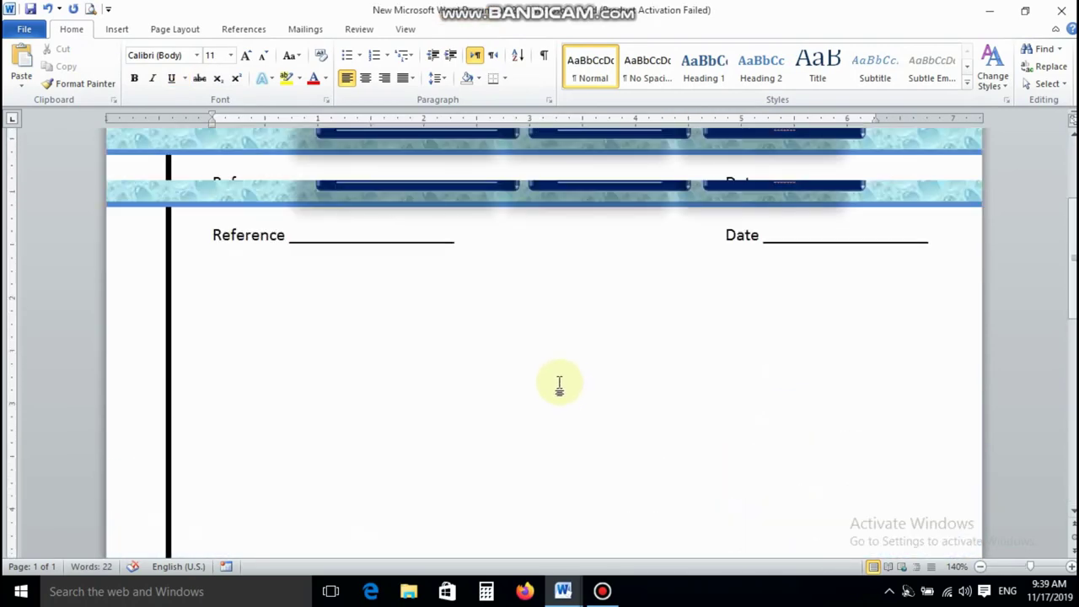
{"action": "scroll", "coordinate": [559, 384], "scroll_direction": "up", "scroll_amount": 4}
{"action": "scroll", "coordinate": [561, 385], "scroll_direction": "up", "scroll_amount": 1}
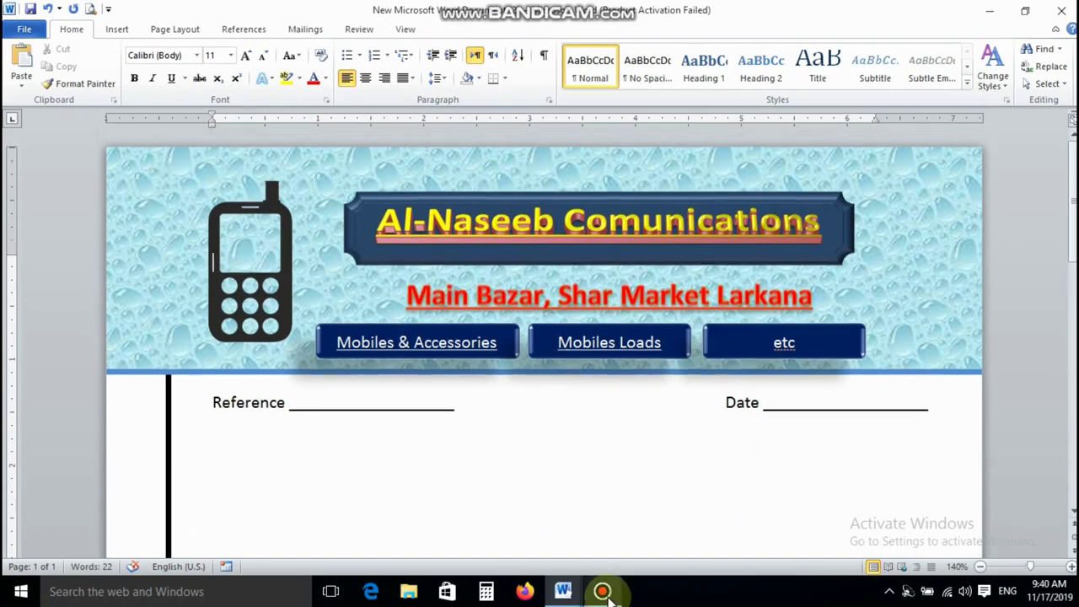
{"action": "mouse_move", "coordinate": [602, 591]}
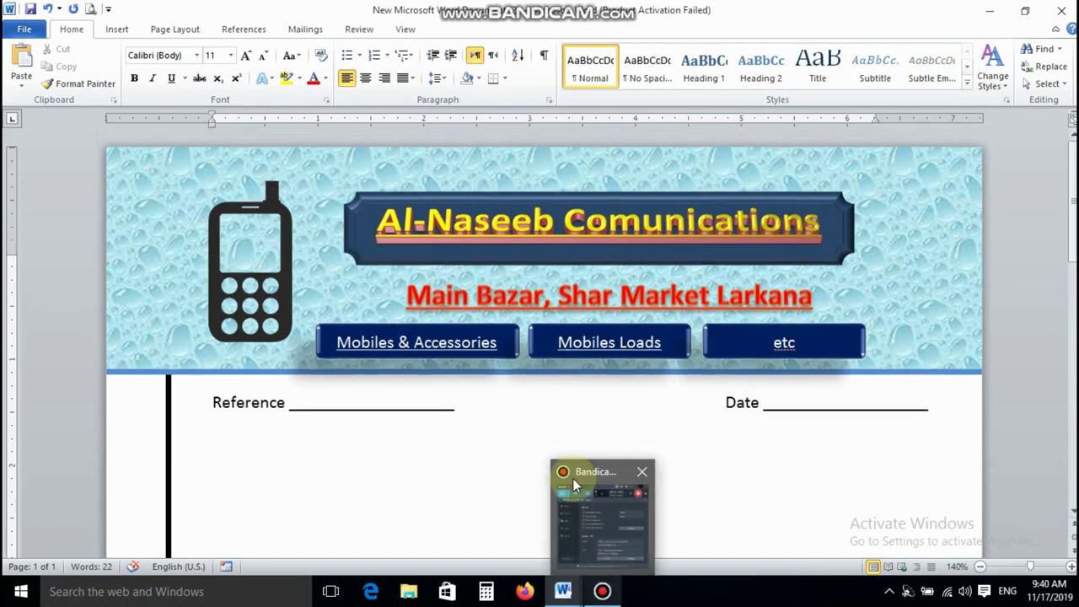
{"action": "left_click", "coordinate": [89, 10]}
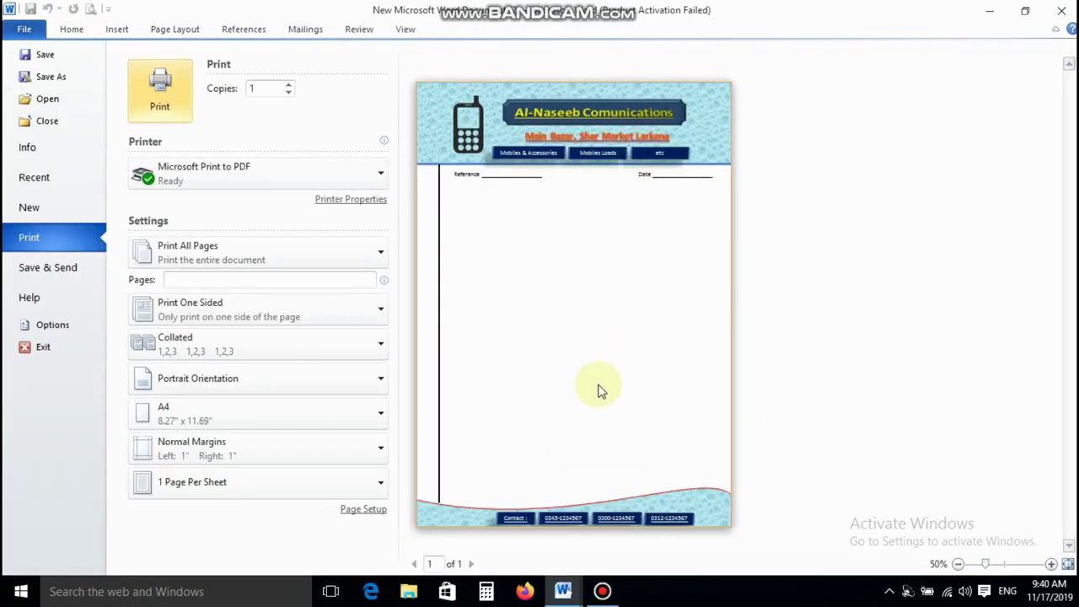
{"action": "left_click", "coordinate": [44, 54]}
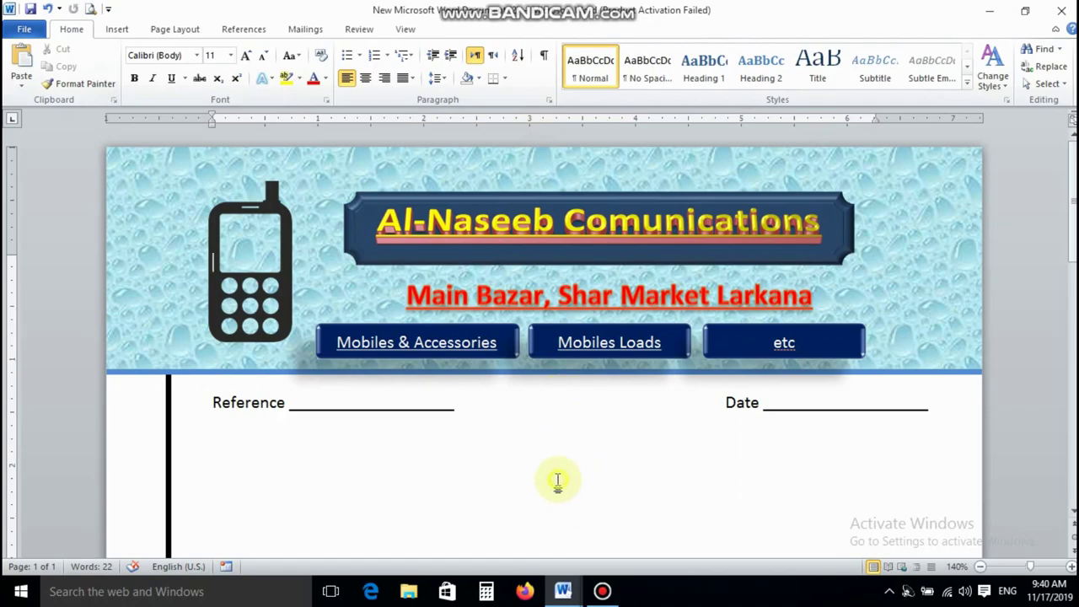